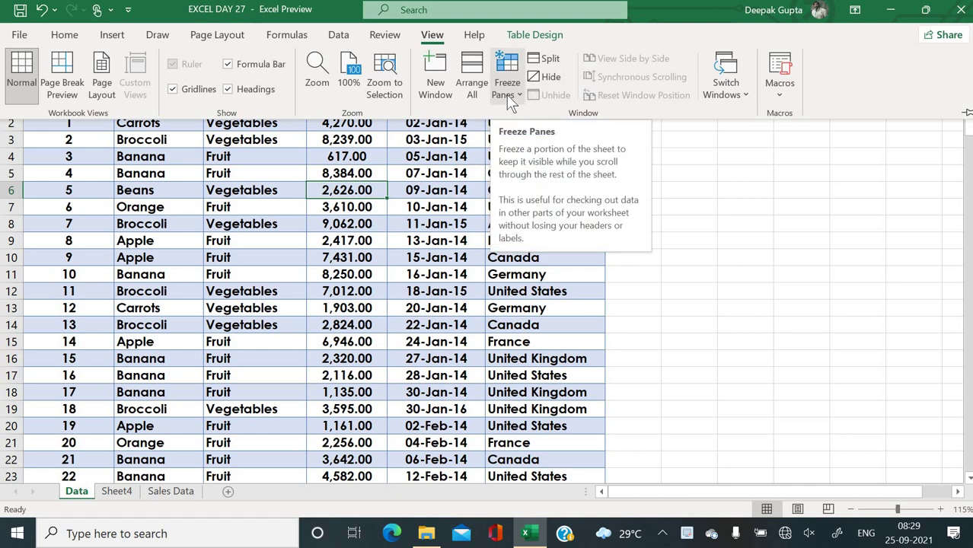
# - Review the available Freeze Panes options without applying any of them
pyautogui.click(506, 95)
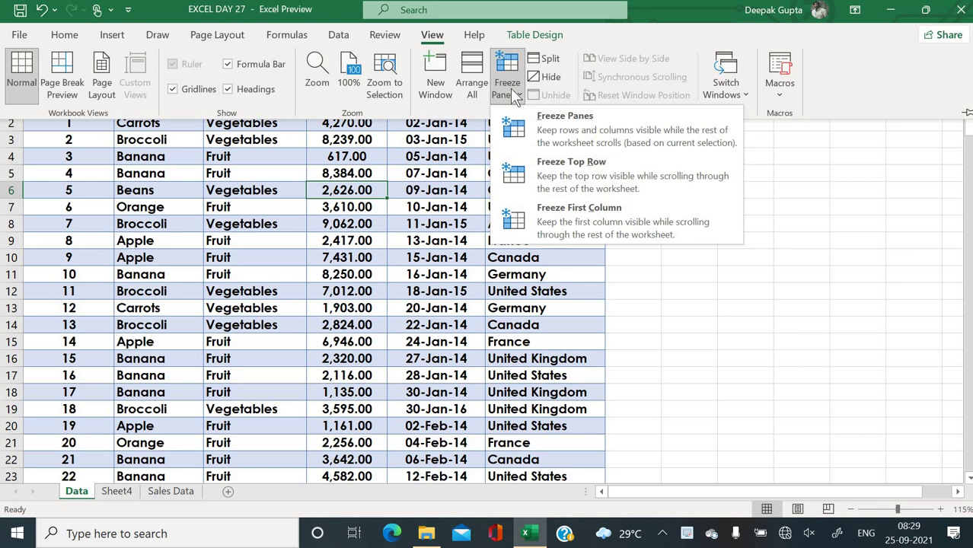
pyautogui.click(517, 87)
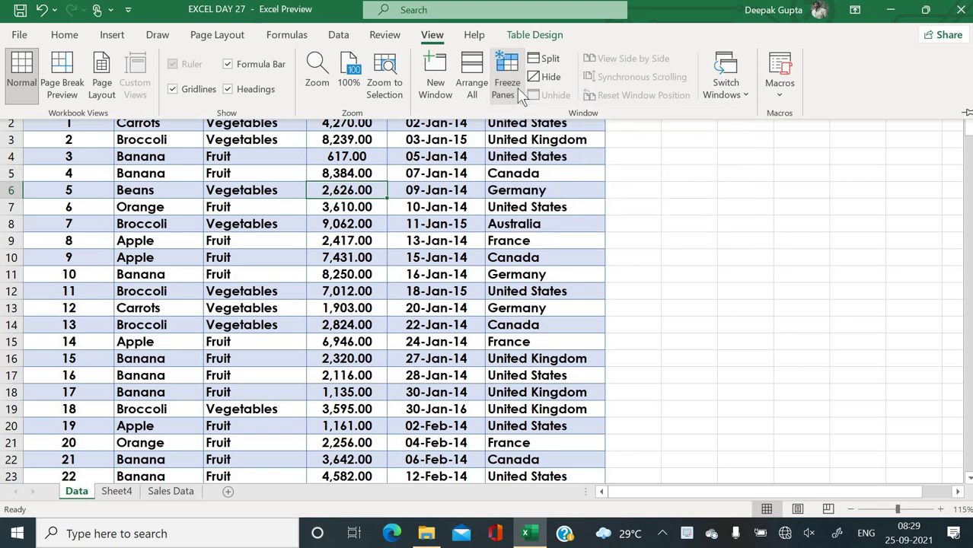
pyautogui.click(517, 92)
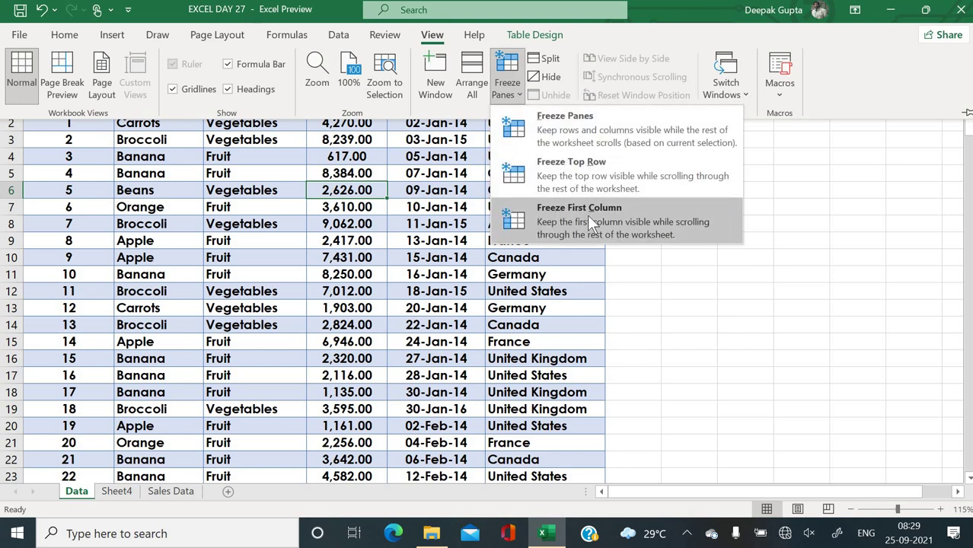
pyautogui.click(343, 286)
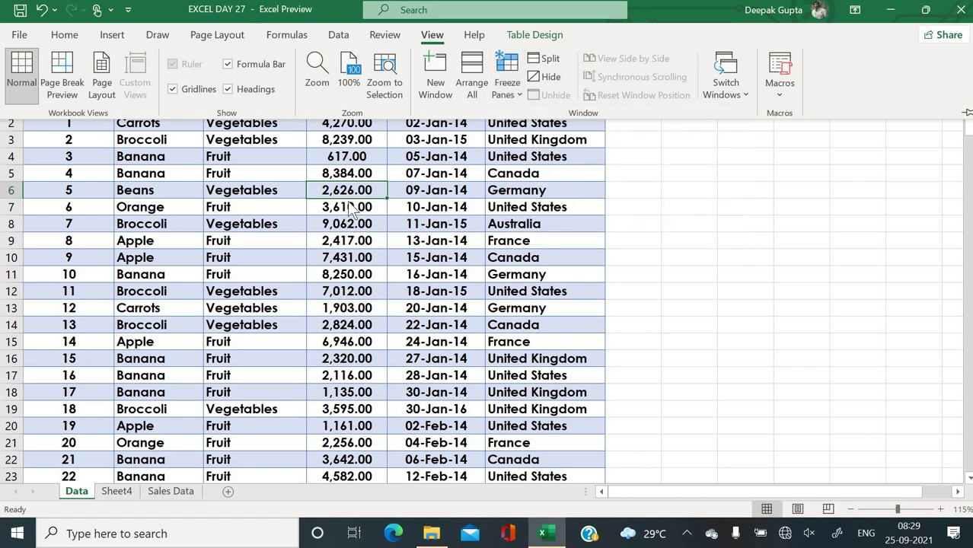
pyautogui.click(348, 203)
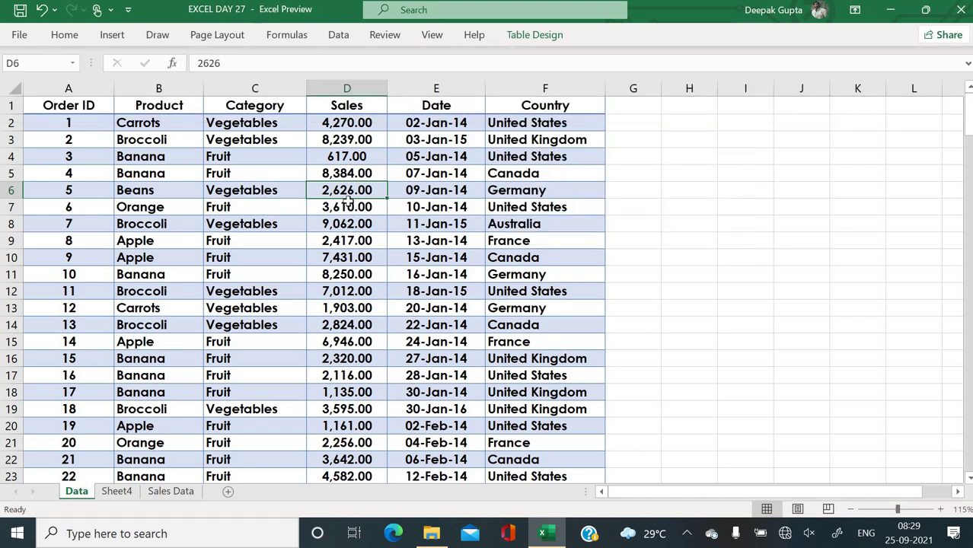
# - Go down the Product column from B3 to row 42 to examine the table's headings and records, and return to the top rows
pyautogui.click(119, 140)
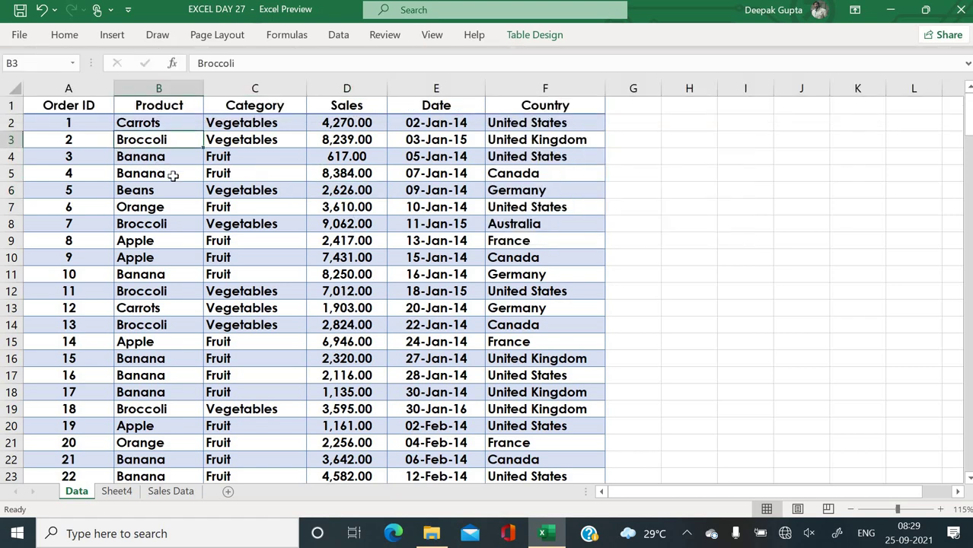
pyautogui.press('Down')
pyautogui.press('Down')
pyautogui.press('Down')
pyautogui.press('Down')
pyautogui.press('Down')
pyautogui.press('Down')
pyautogui.press('Down')
pyautogui.press('Down')
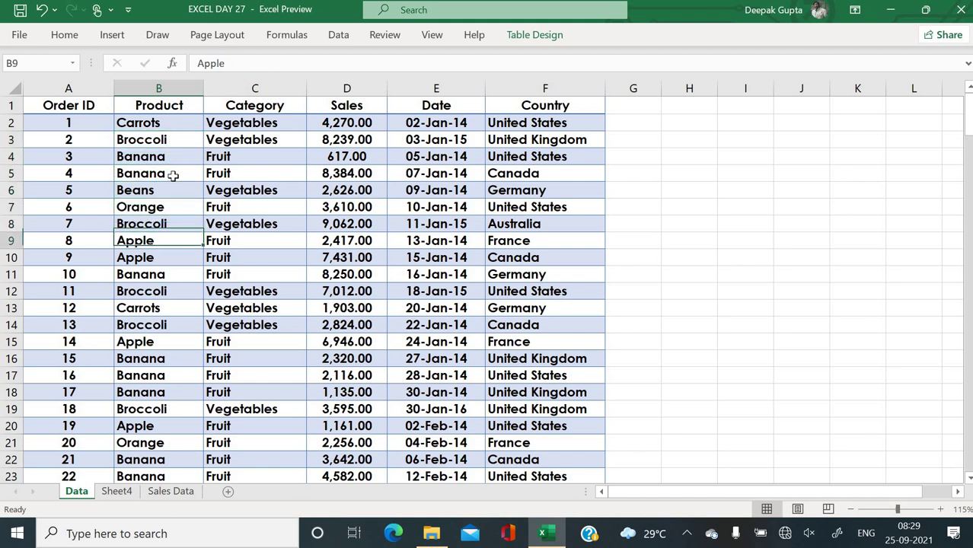
pyautogui.press('Down')
pyautogui.press('Down')
pyautogui.press('Down')
pyautogui.press('Down')
pyautogui.press('Down')
pyautogui.press('Down')
pyautogui.press('Down')
pyautogui.press('Down')
pyautogui.press('Down')
pyautogui.press('Down')
pyautogui.press('Down')
pyautogui.press('Down')
pyautogui.press('Down')
pyautogui.press('Down')
pyautogui.press('Down')
pyautogui.press('Down')
pyautogui.press('Down')
pyautogui.press('Down')
pyautogui.press('Down')
pyautogui.press('Down')
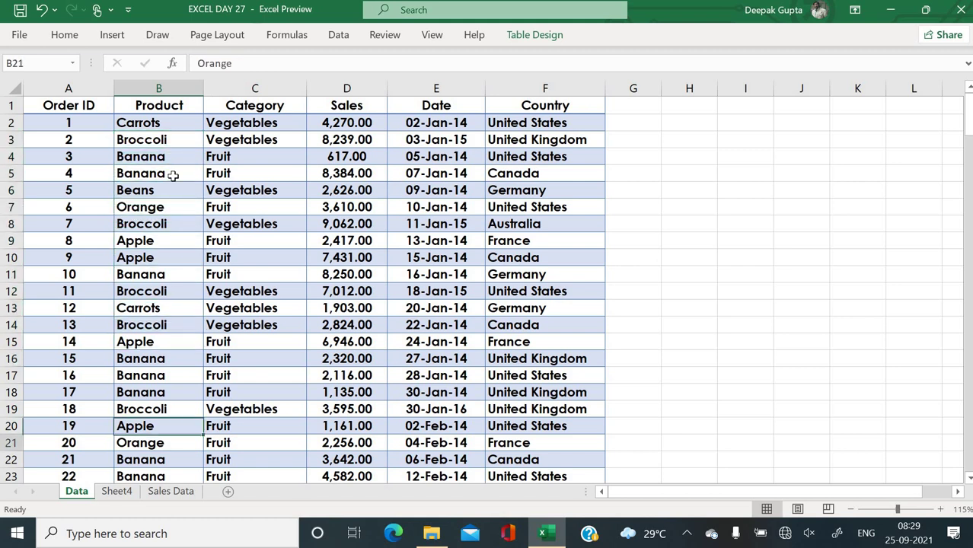
pyautogui.press('Down')
pyautogui.press('Down')
pyautogui.press('Down')
pyautogui.press('Down')
pyautogui.press('Down')
pyautogui.press('Down')
pyautogui.press('Down')
pyautogui.press('Down')
pyautogui.press('Down')
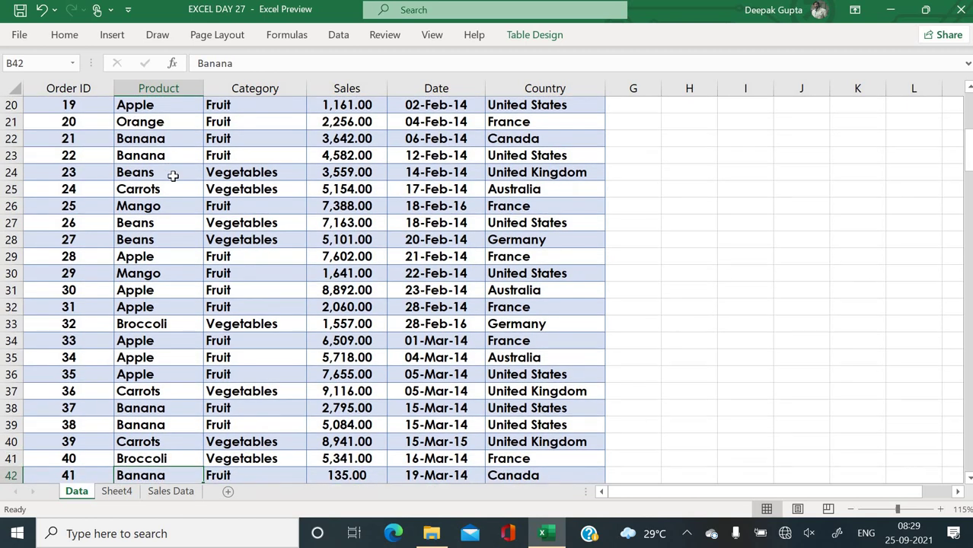
pyautogui.click(173, 176)
pyautogui.moveTo(146, 109); pyautogui.dragTo(144, 108)
pyautogui.click(333, 152)
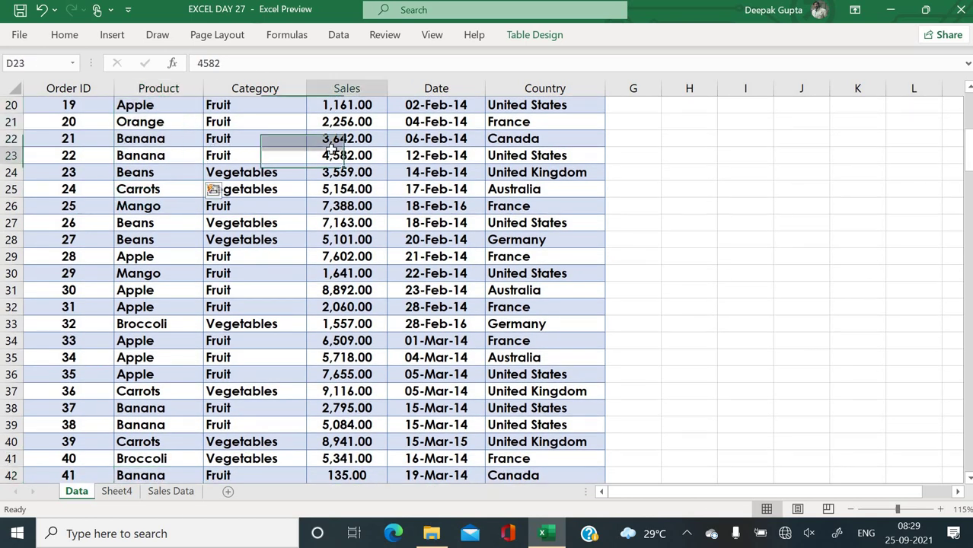
pyautogui.scroll(6, 332, 150)
pyautogui.click(239, 154)
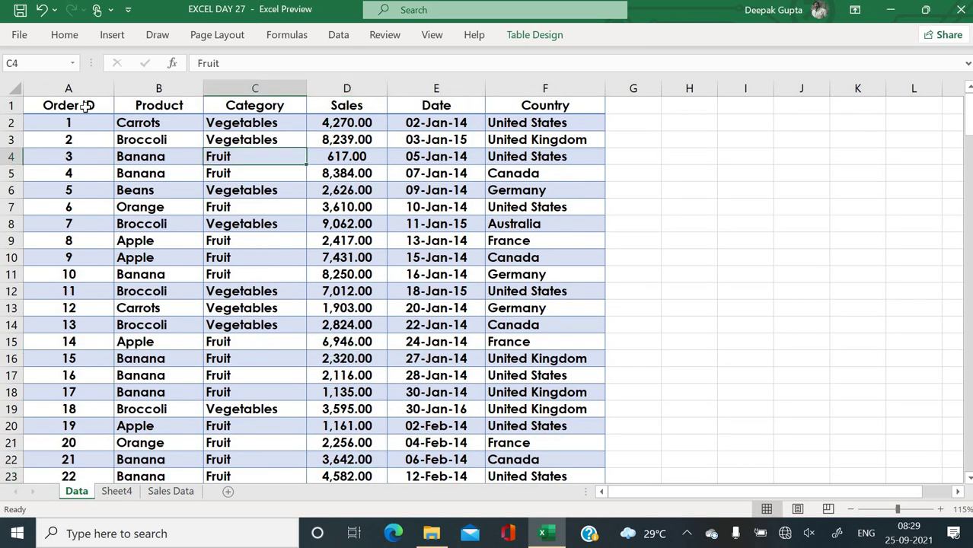
# - Copy the whole table A1:F201 on the Data sheet, including its headings
pyautogui.moveTo(61, 107); pyautogui.dragTo(509, 397)
pyautogui.rightClick(509, 398)
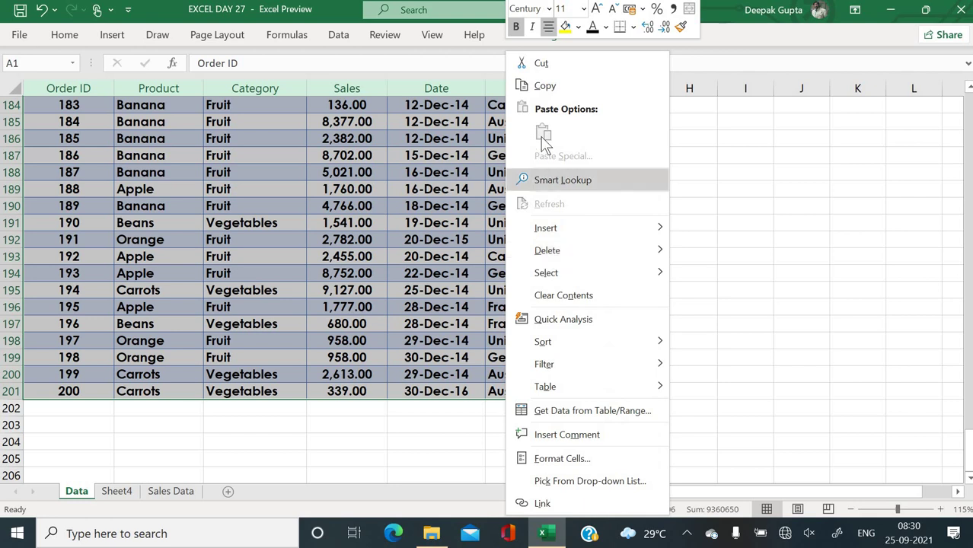
pyautogui.click(540, 90)
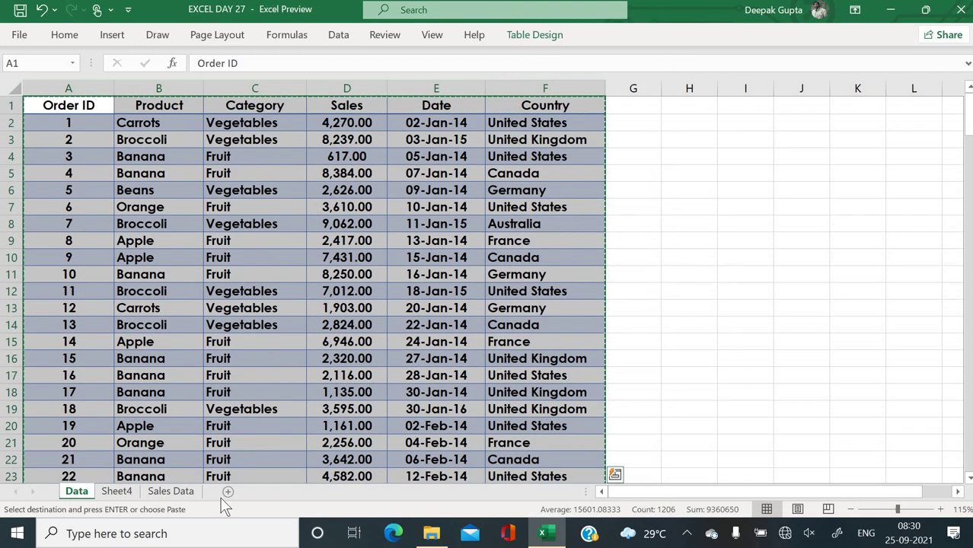
# - Add a new worksheet and paste the copied table at A1 as values only with Paste Special
pyautogui.click(221, 490)
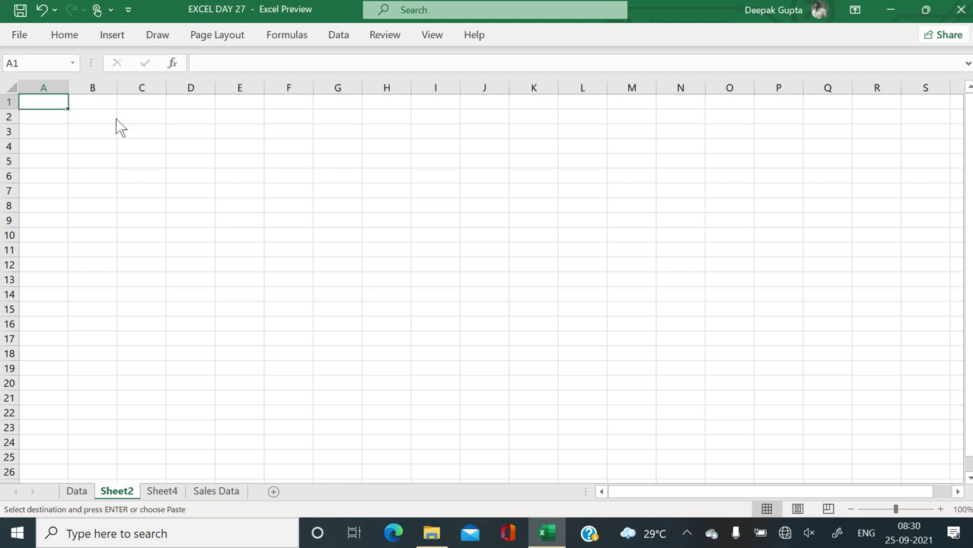
pyautogui.hotkey('ctrl', 'alt', 'v')
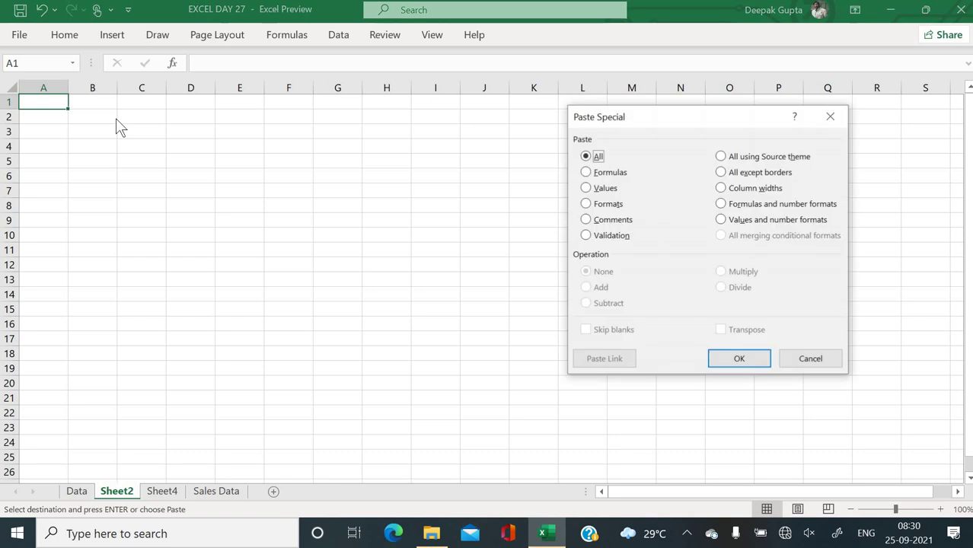
pyautogui.click(597, 189)
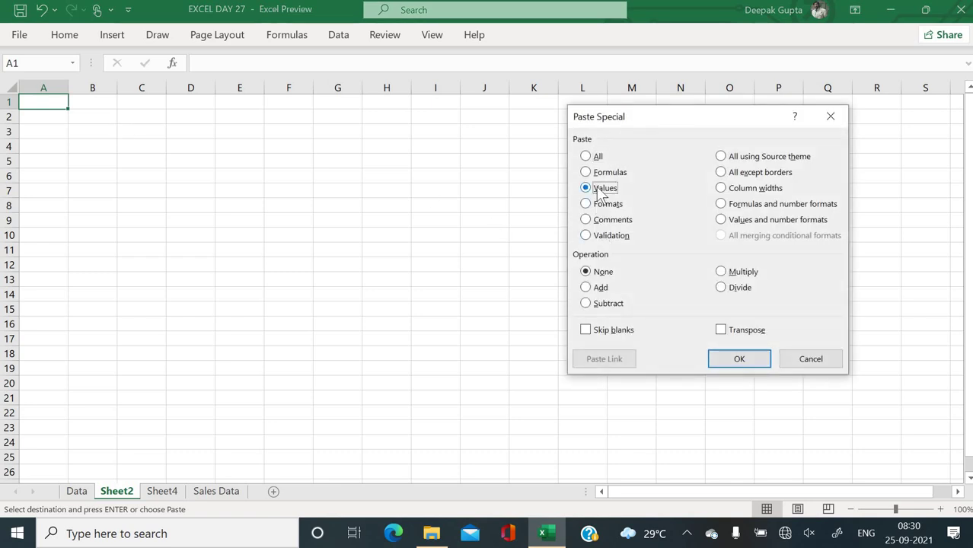
pyautogui.click(737, 361)
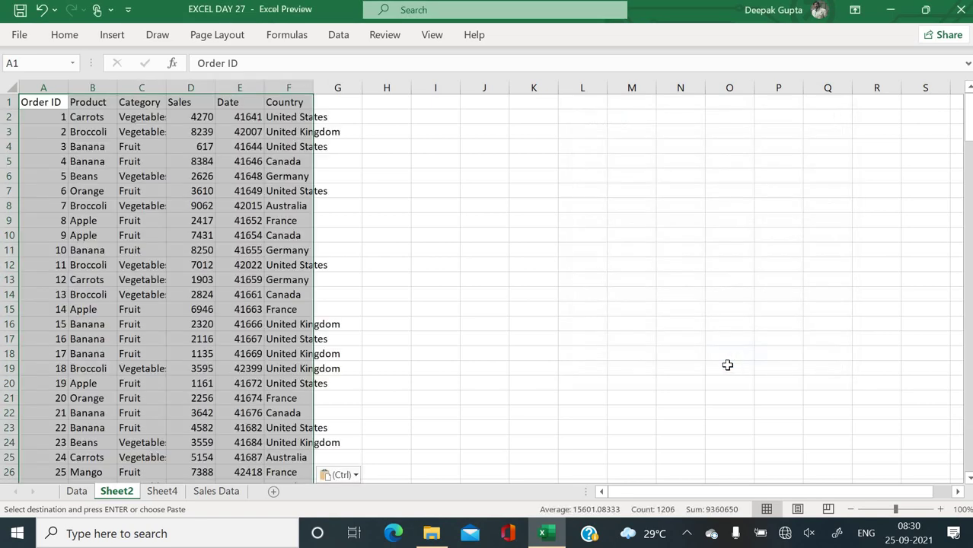
pyautogui.click(456, 268)
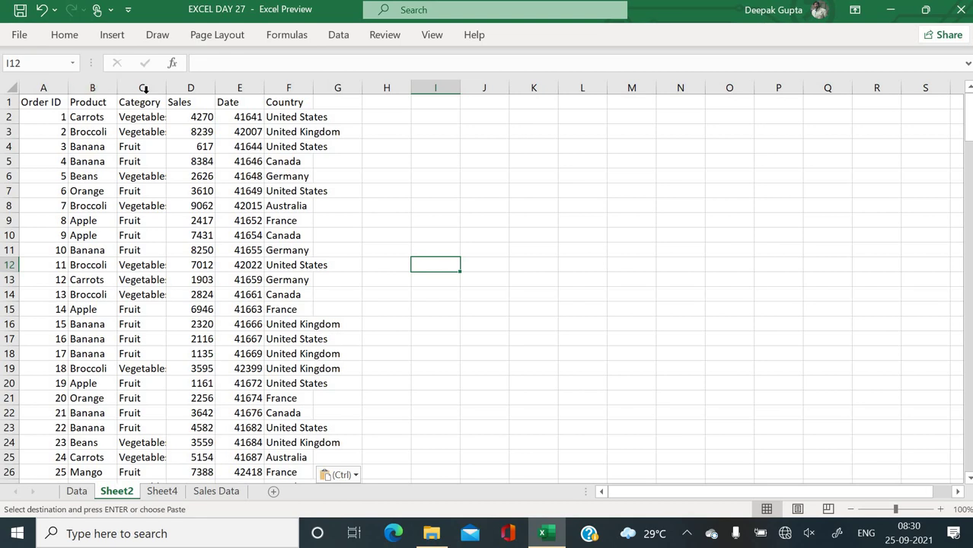
# - Review the Data and Sales Data sheets and the list of report tasks on Sheet4
pyautogui.click(76, 491)
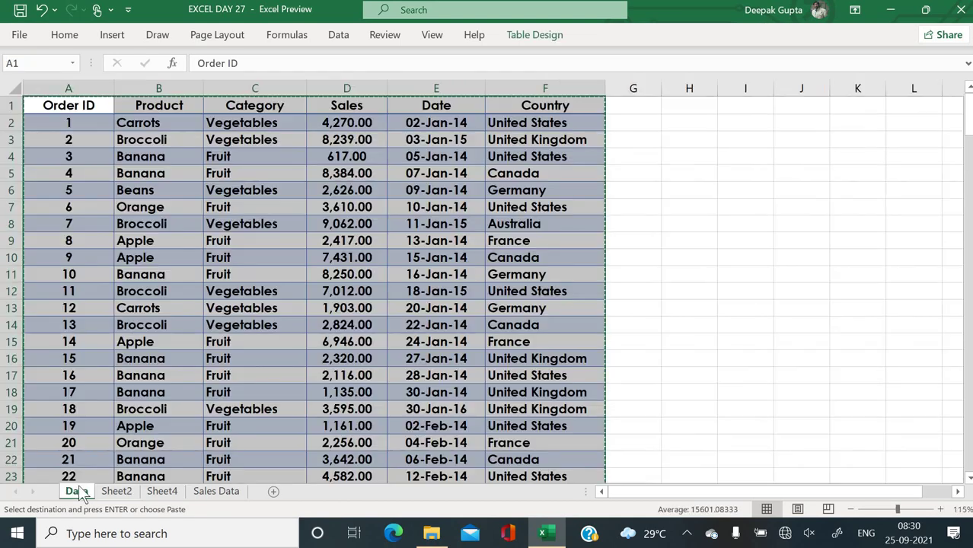
pyautogui.click(211, 492)
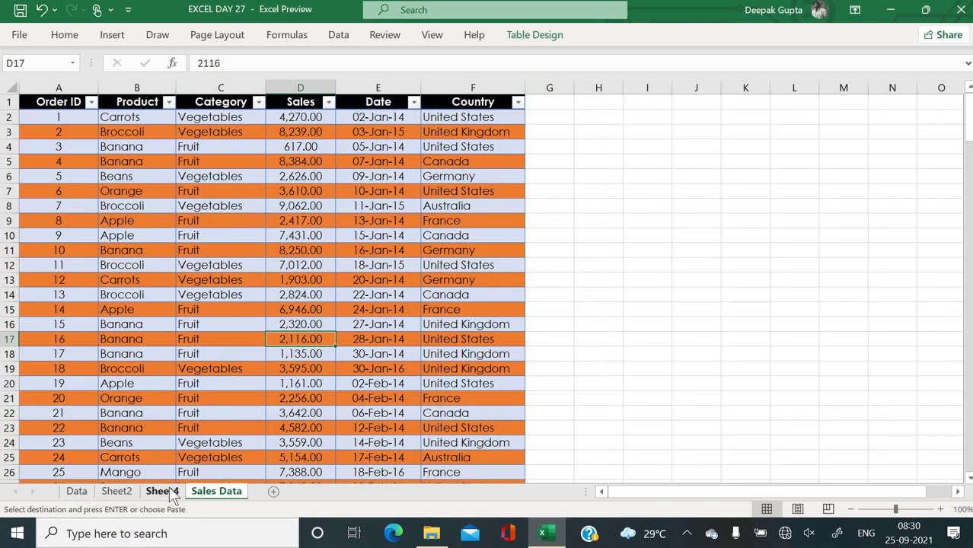
pyautogui.click(162, 491)
pyautogui.click(109, 147)
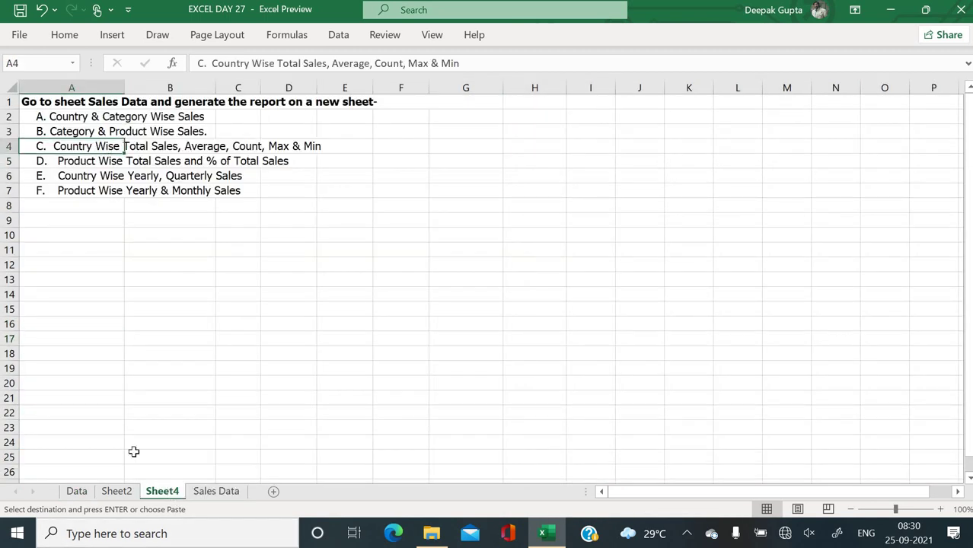
# - Move Sheet2 to the end of the sheet order, after Sales Data, and autofit its Order ID column
pyautogui.click(118, 491)
pyautogui.moveTo(222, 488); pyautogui.dragTo(254, 493)
pyautogui.click(62, 114)
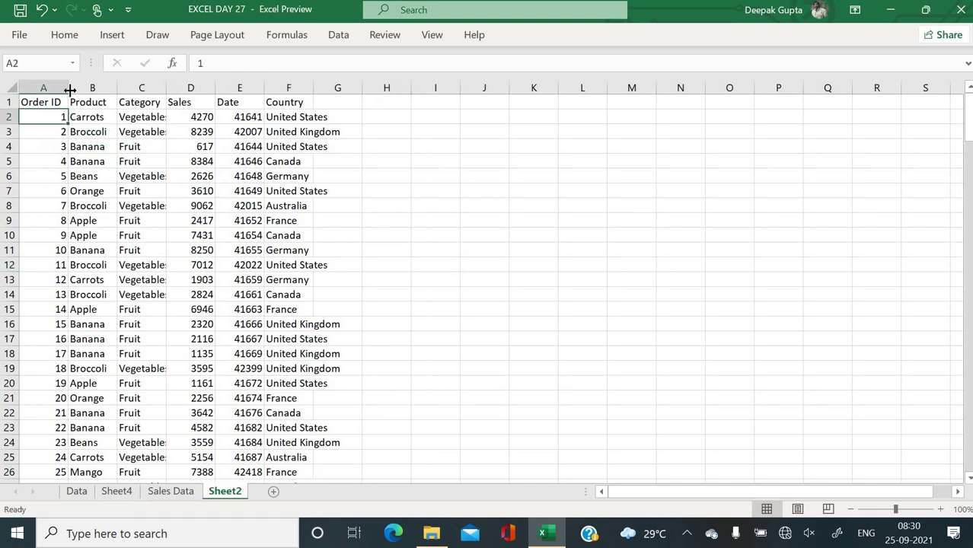
pyautogui.doubleClick(69, 88)
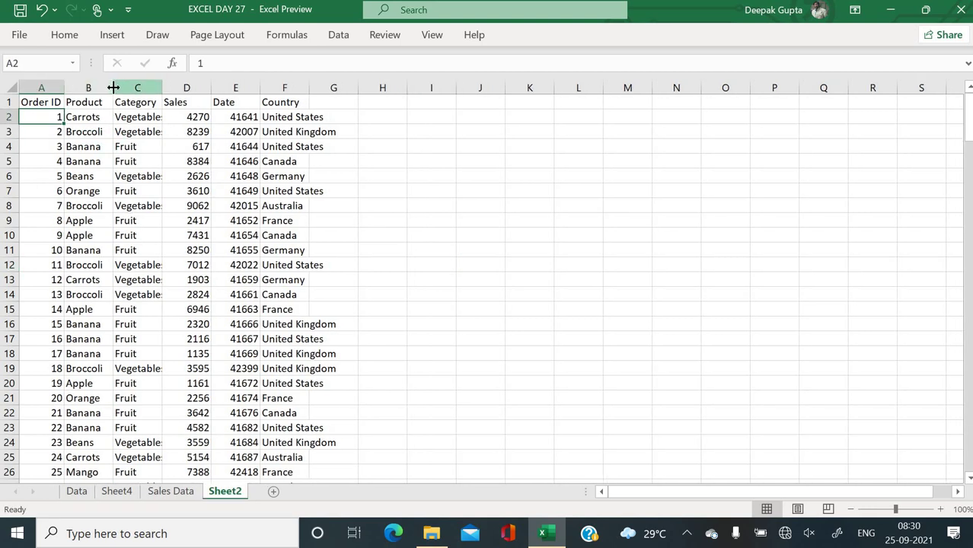
# - Format the whole pasted table A1:F201 on Sheet2 in bold at font size 16
pyautogui.click(38, 101)
pyautogui.hotkey('ctrl', 'shift', 'Right')
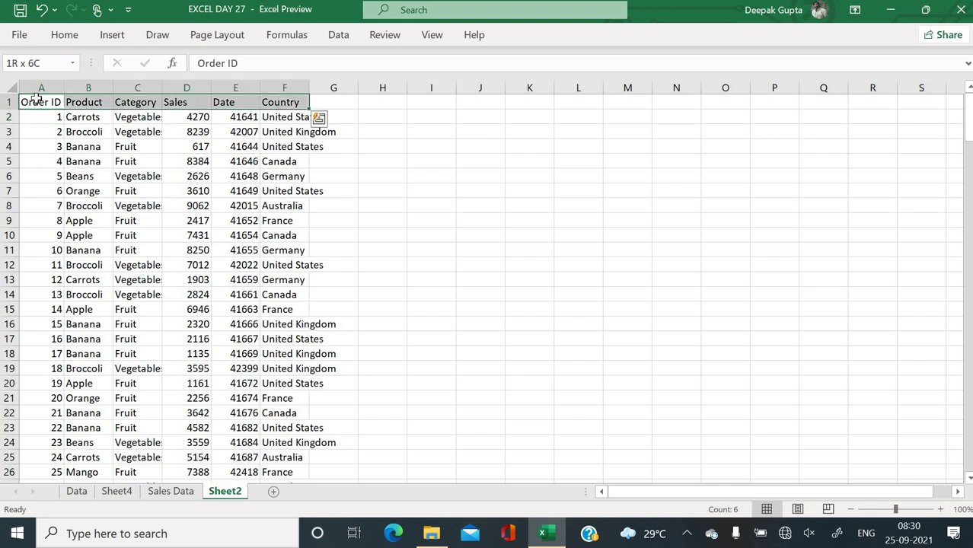
pyautogui.hotkey('ctrl', 'shift', 'Down')
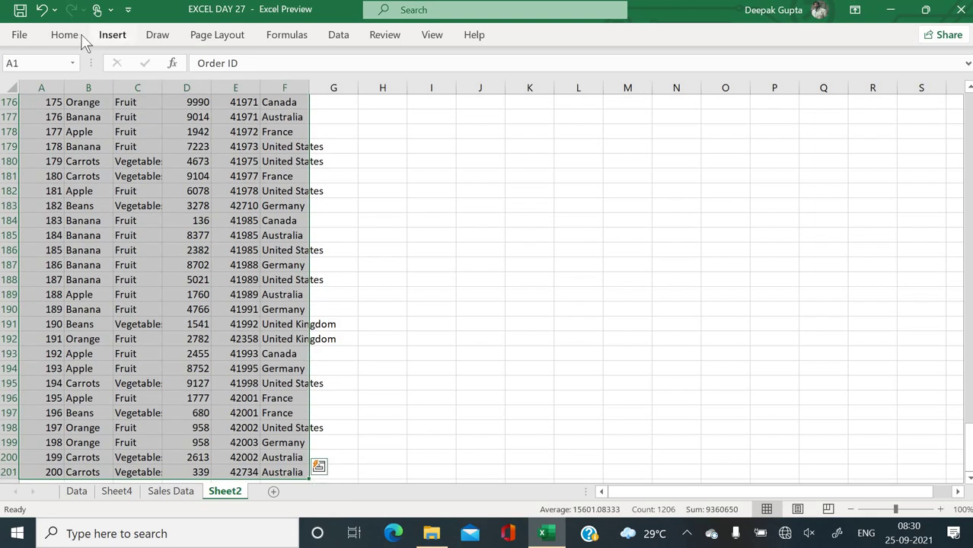
pyautogui.click(76, 35)
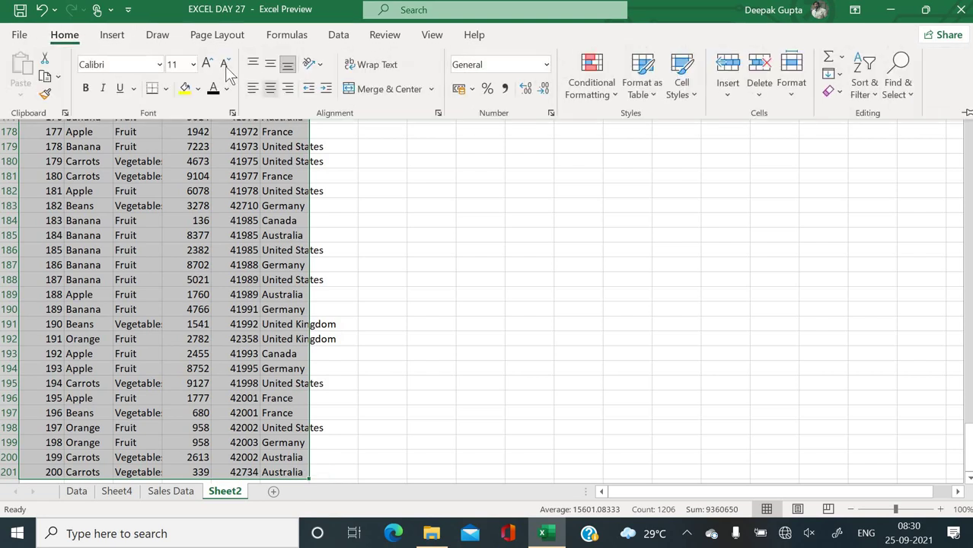
pyautogui.click(207, 64)
pyautogui.click(207, 64)
pyautogui.click(207, 64)
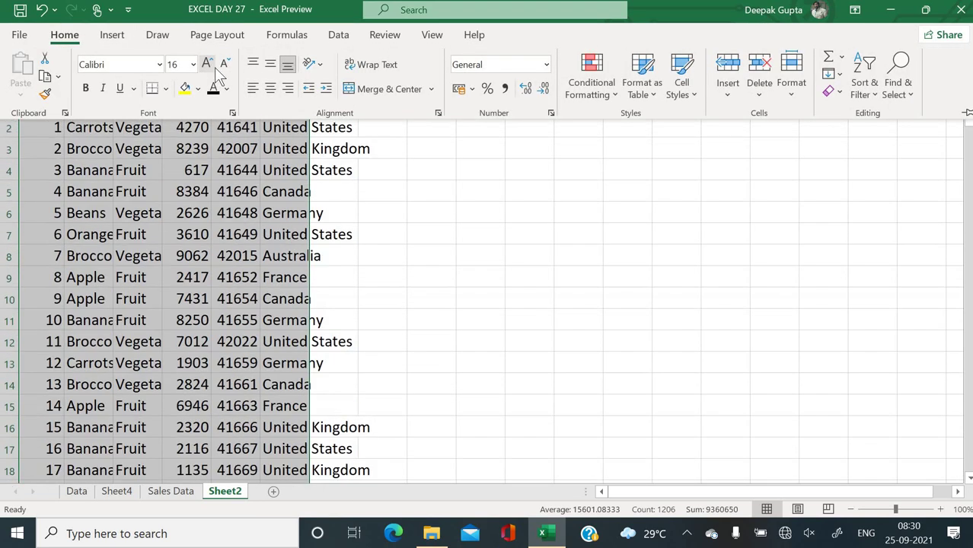
pyautogui.click(86, 90)
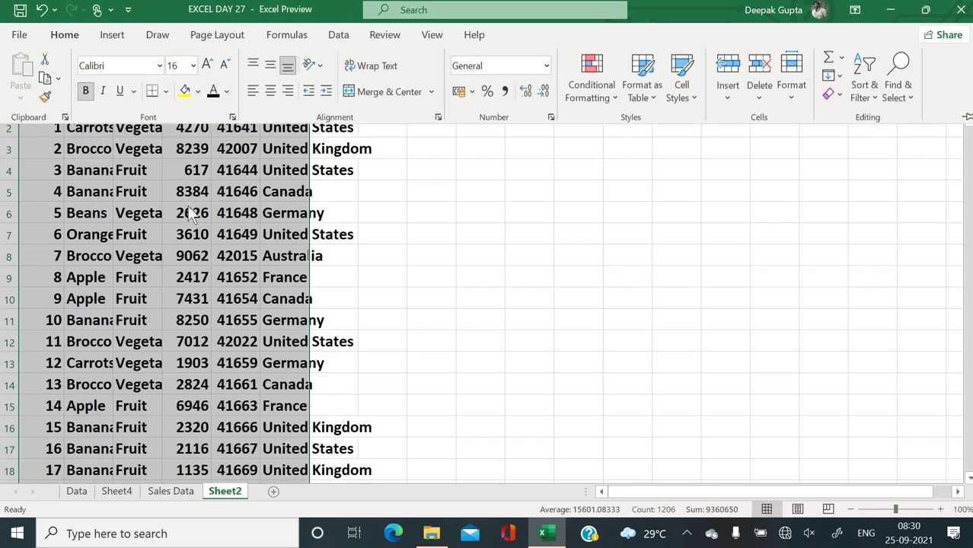
pyautogui.click(187, 206)
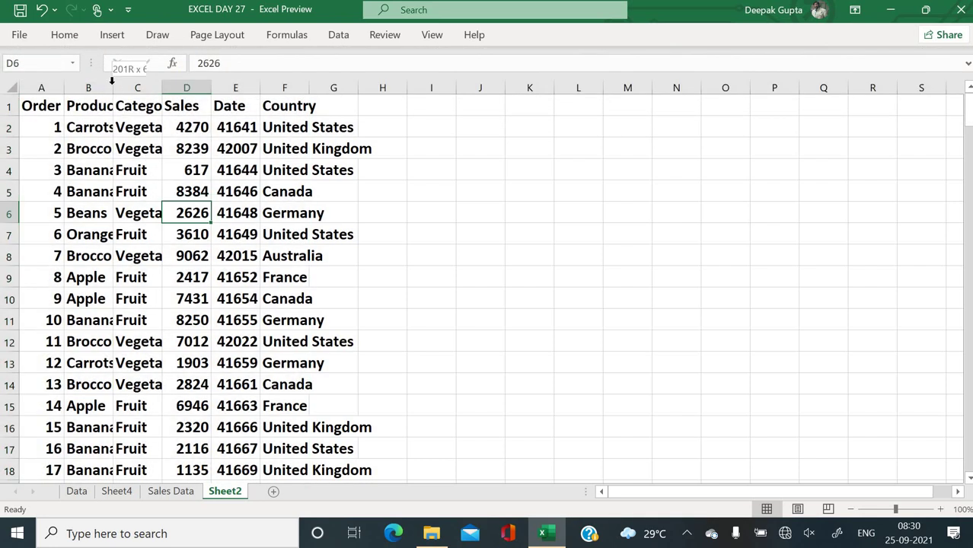
# - Autofit the widths of the Product, Category, Sales and Date columns on Sheet2
pyautogui.doubleClick(111, 84)
pyautogui.click(200, 87)
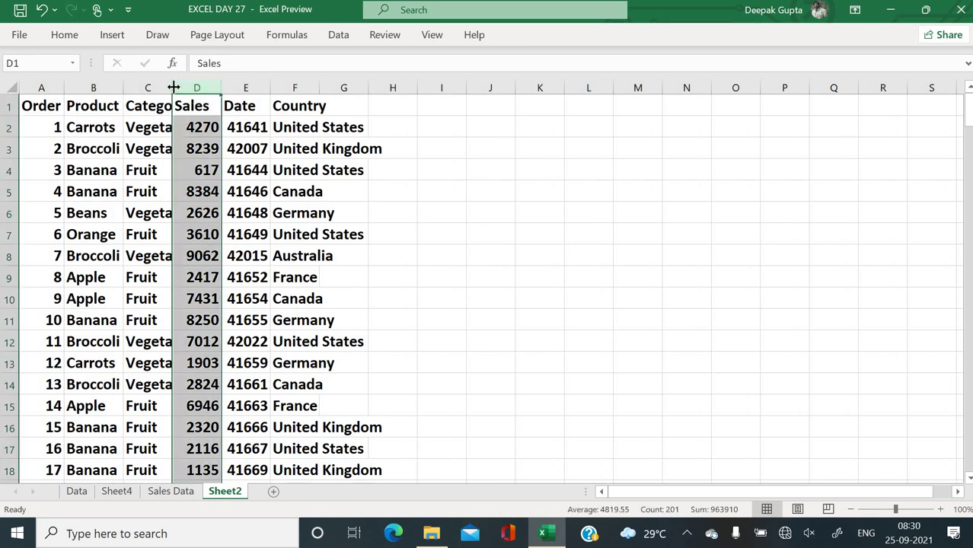
pyautogui.doubleClick(175, 87)
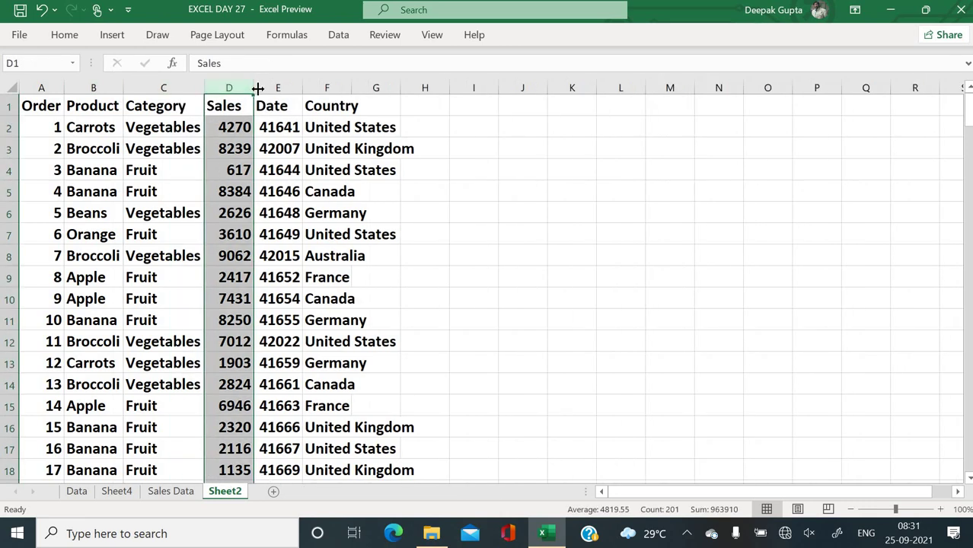
pyautogui.doubleClick(255, 88)
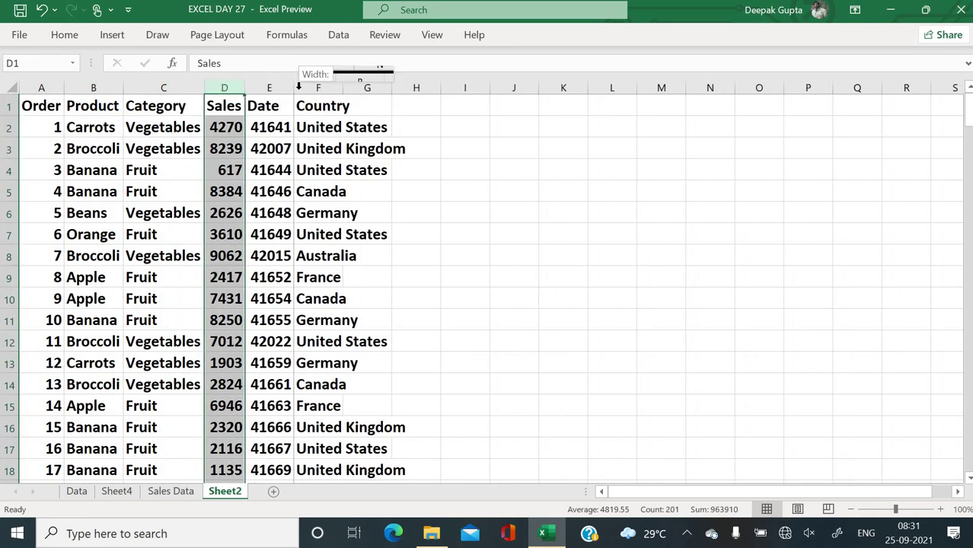
pyautogui.doubleClick(299, 89)
# - Format the Date values in E2:E201 on Sheet2 with the *14-03-2012 date type and autofit the Country column
pyautogui.moveTo(280, 127); pyautogui.dragTo(278, 170)
pyautogui.click(280, 127)
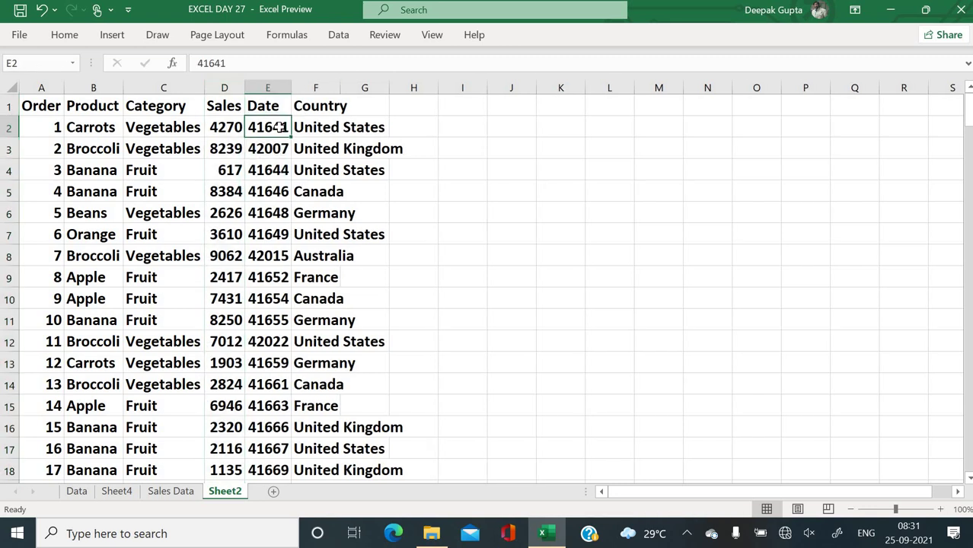
pyautogui.hotkey('ctrl', 'shift', 'Down')
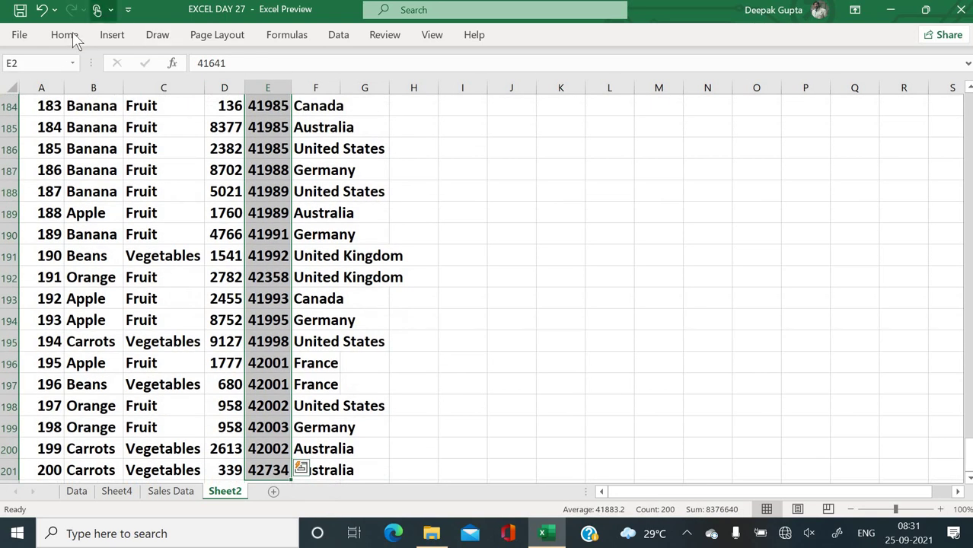
pyautogui.click(66, 35)
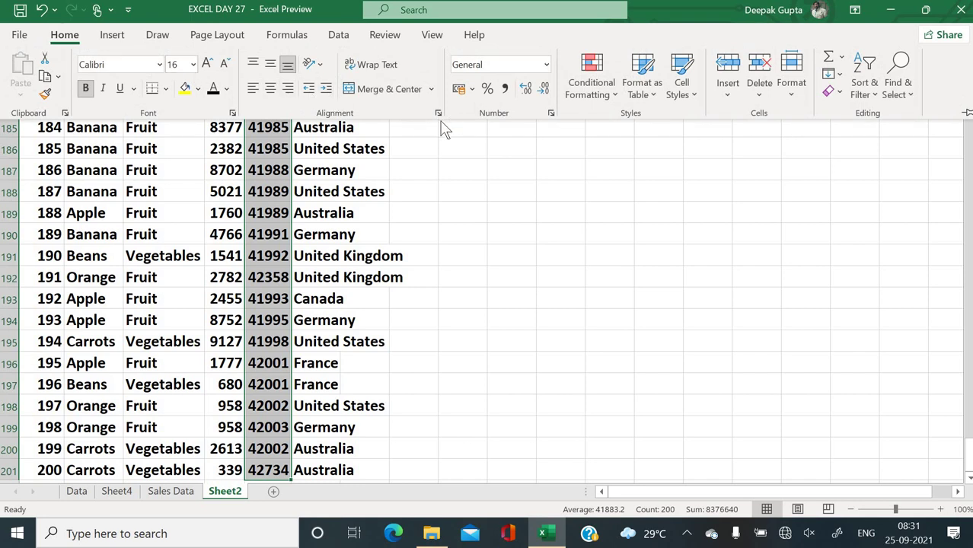
pyautogui.click(551, 113)
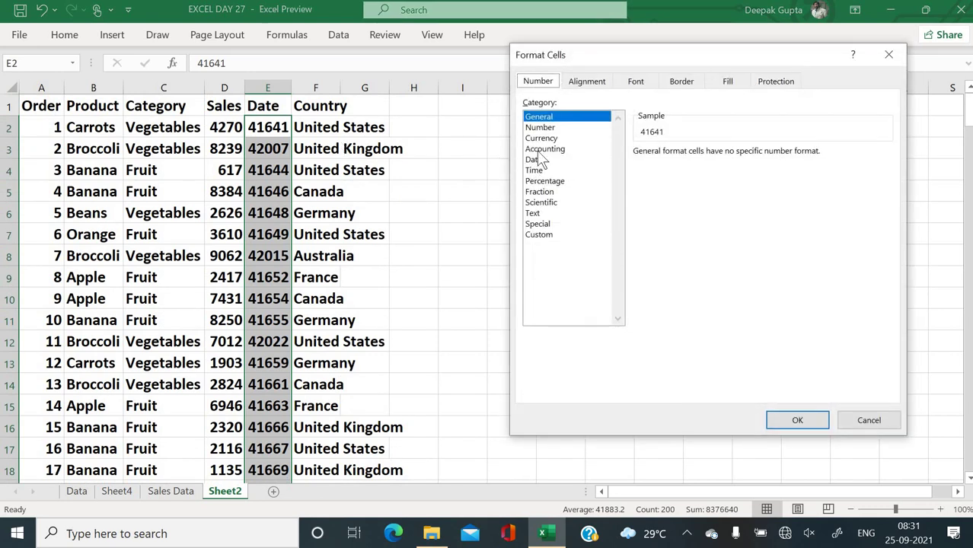
pyautogui.click(535, 161)
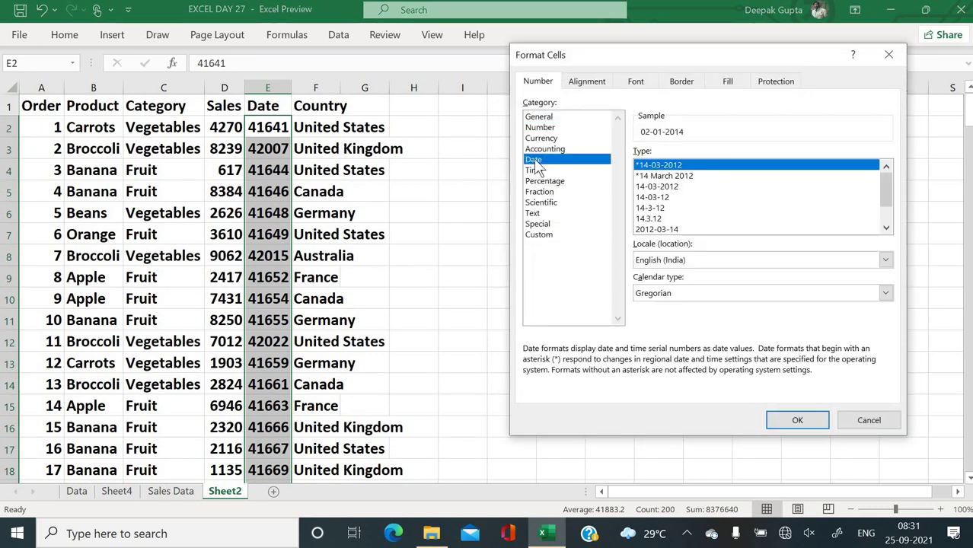
pyautogui.click(796, 420)
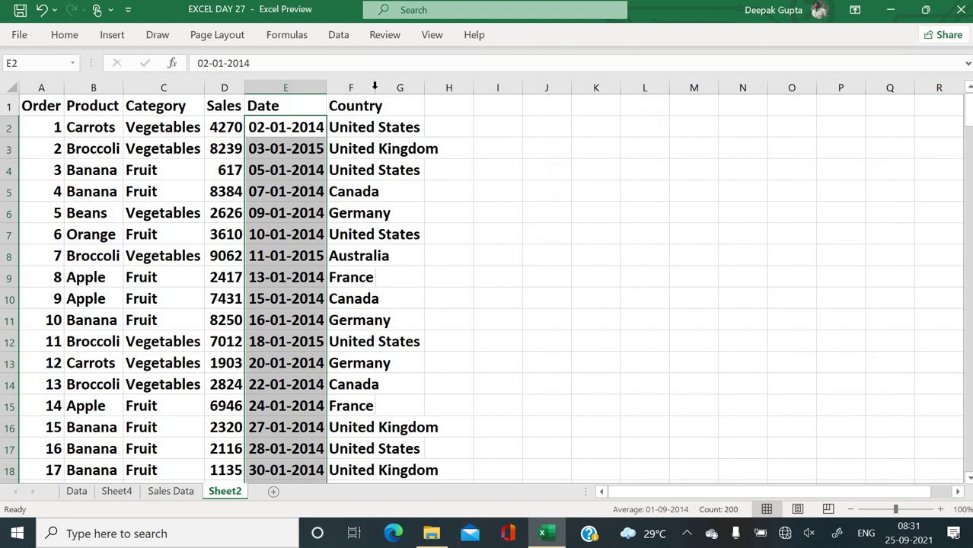
pyautogui.doubleClick(375, 86)
pyautogui.click(376, 141)
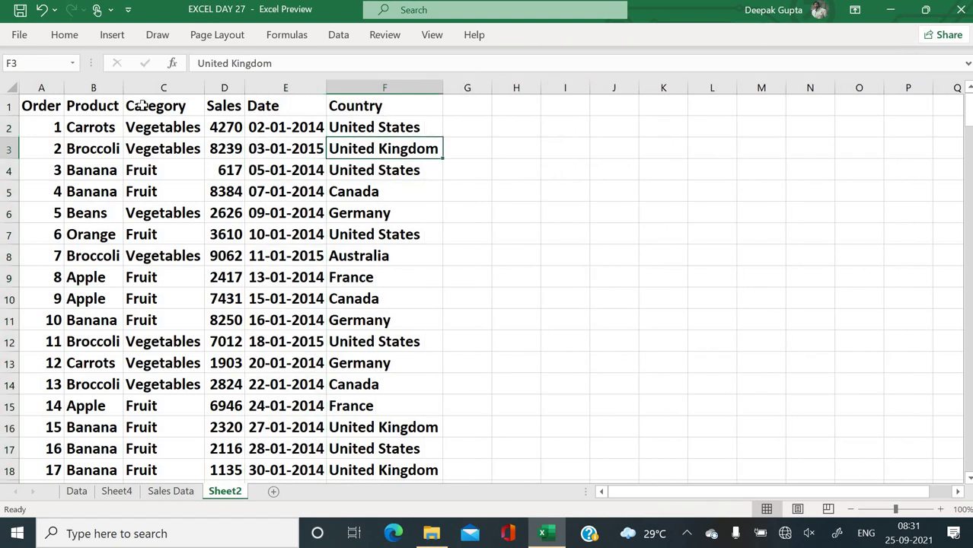
# - Set the header row A1:F1 on Sheet2 to dark red text at font size 18
pyautogui.click(67, 105)
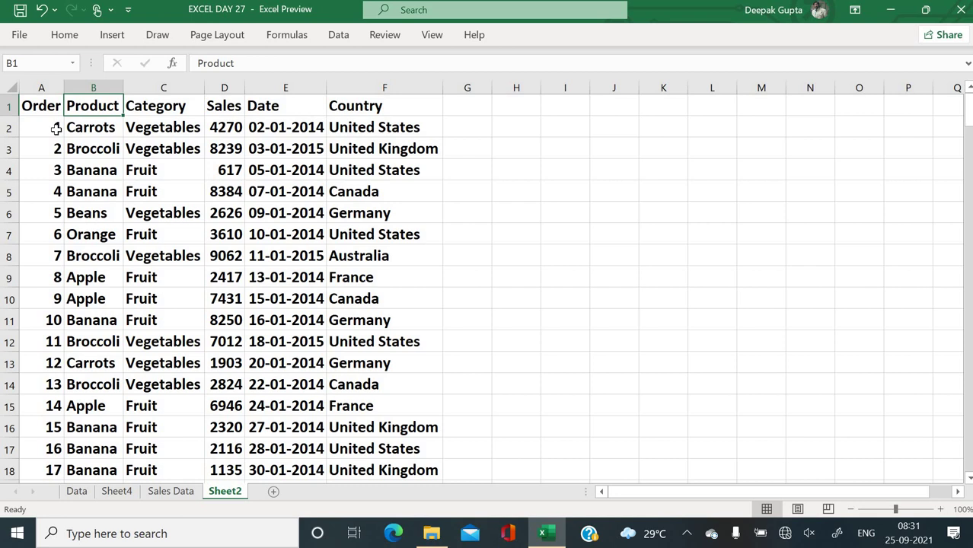
pyautogui.click(55, 129)
pyautogui.moveTo(51, 106); pyautogui.dragTo(358, 109)
pyautogui.hotkey('ctrl', 'r')
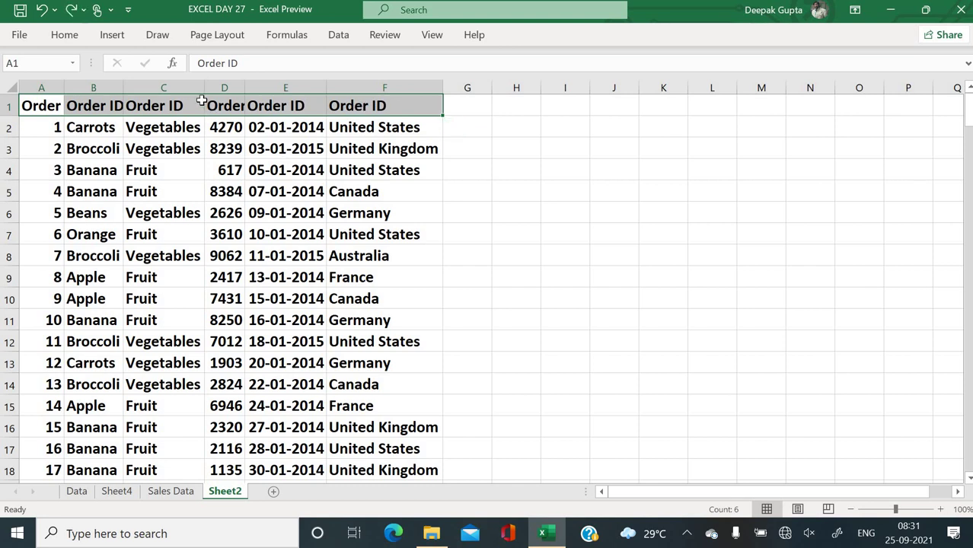
pyautogui.hotkey('ctrl', 'z')
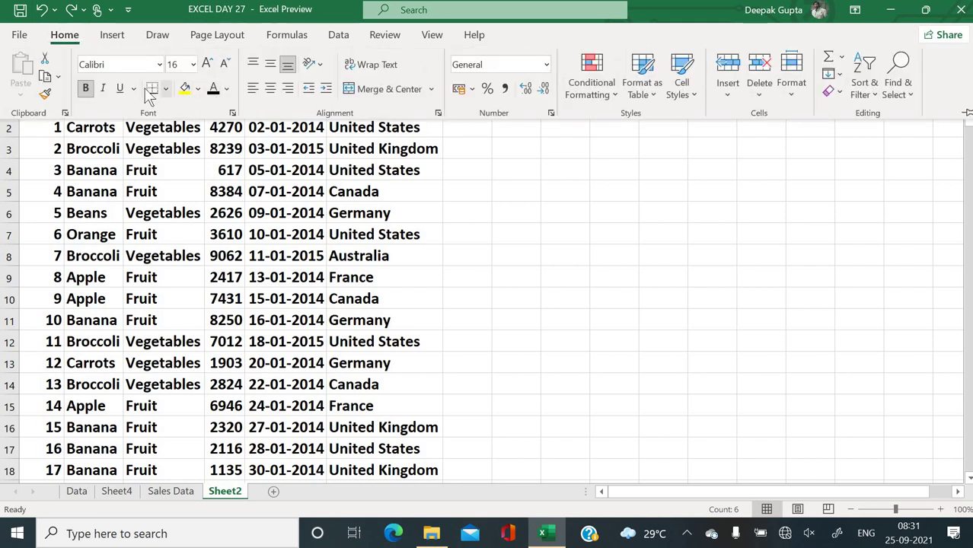
pyautogui.click(227, 89)
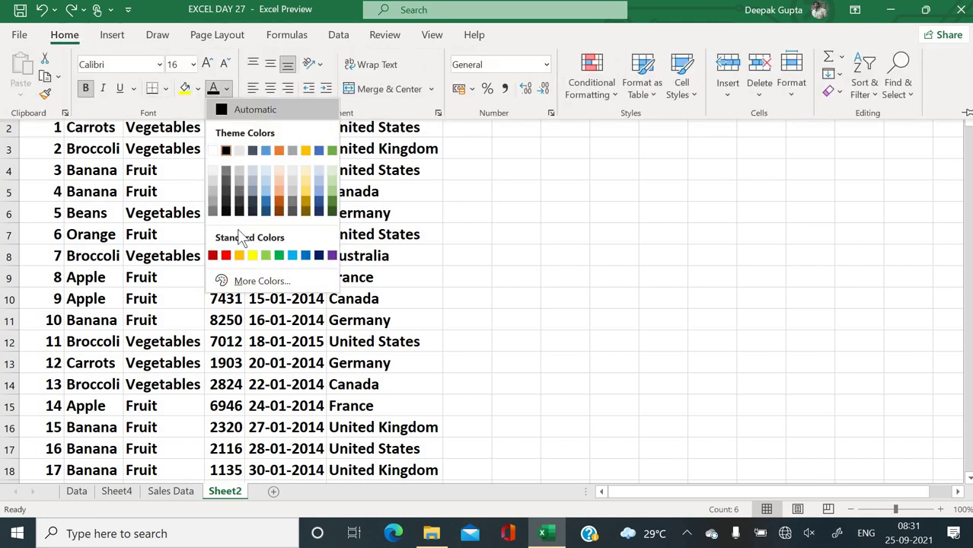
pyautogui.click(212, 256)
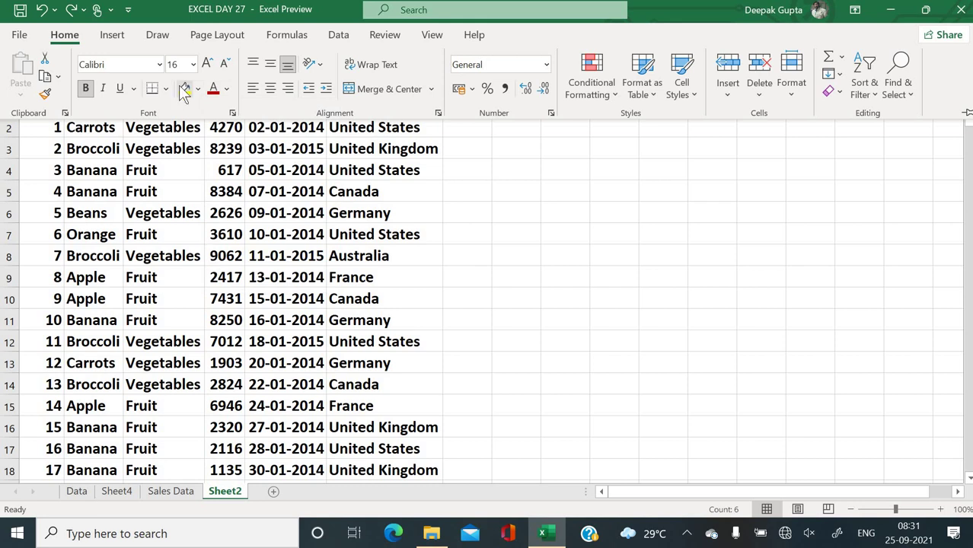
pyautogui.click(206, 64)
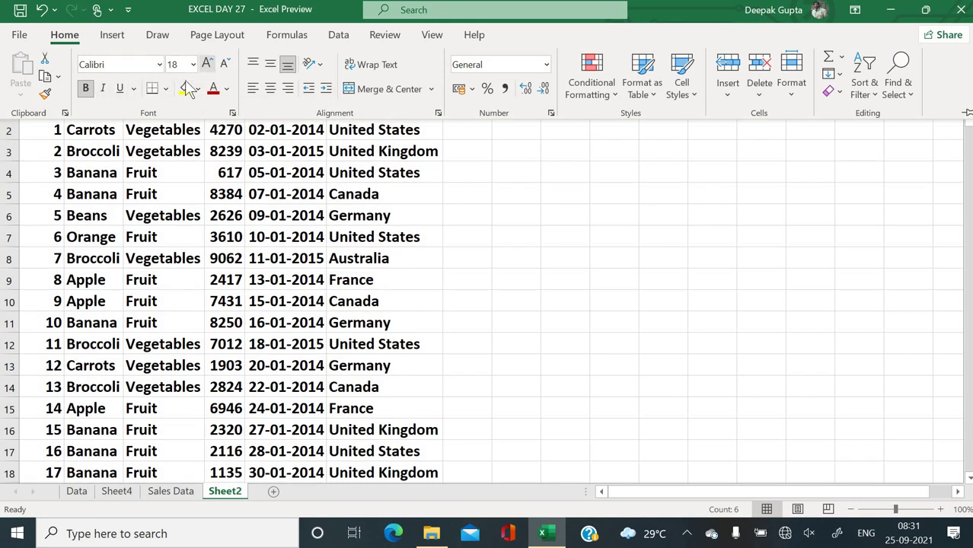
pyautogui.hotkey('ctrl', 'F1')
pyautogui.click(169, 151)
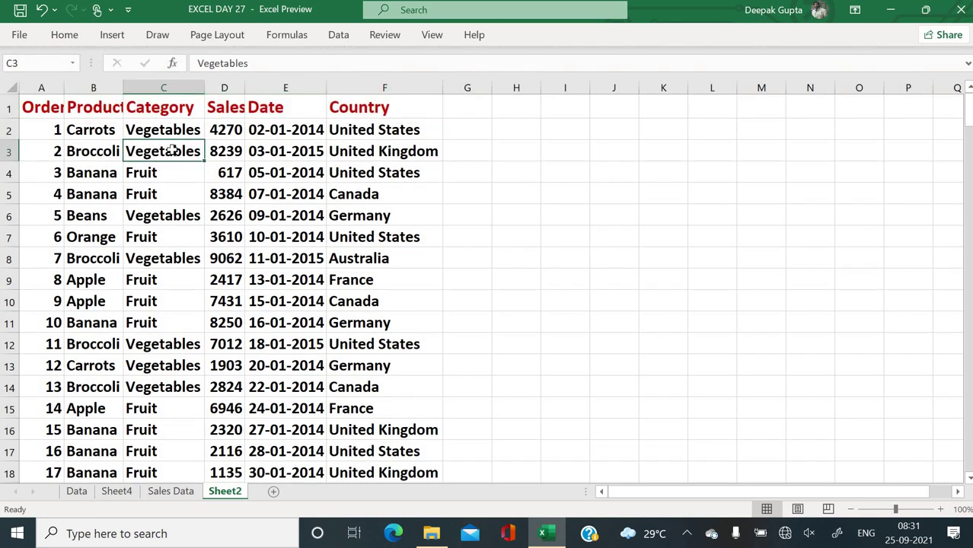
# - Widen the Order ID column and autofit the Product and Sales columns to fit their enlarged headers
pyautogui.moveTo(61, 86); pyautogui.dragTo(90, 87)
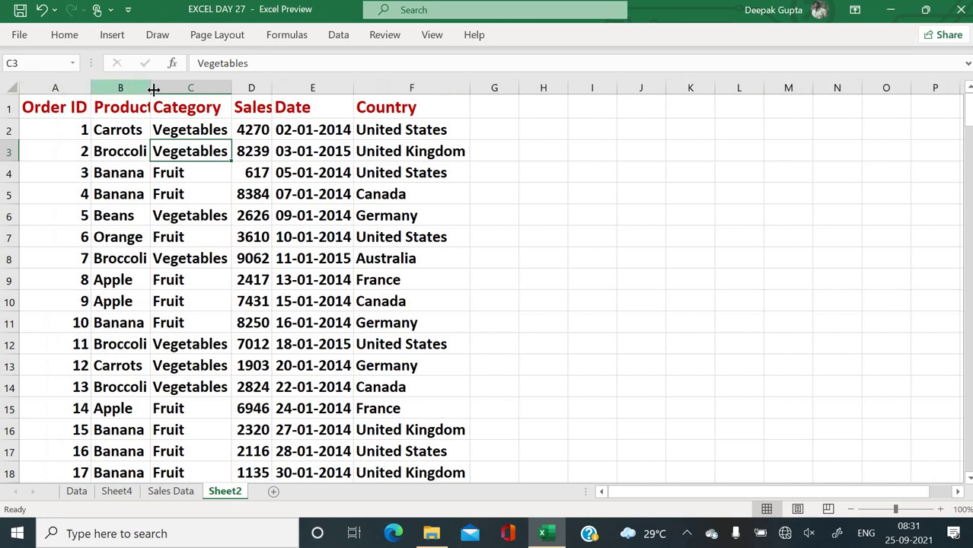
pyautogui.doubleClick(151, 86)
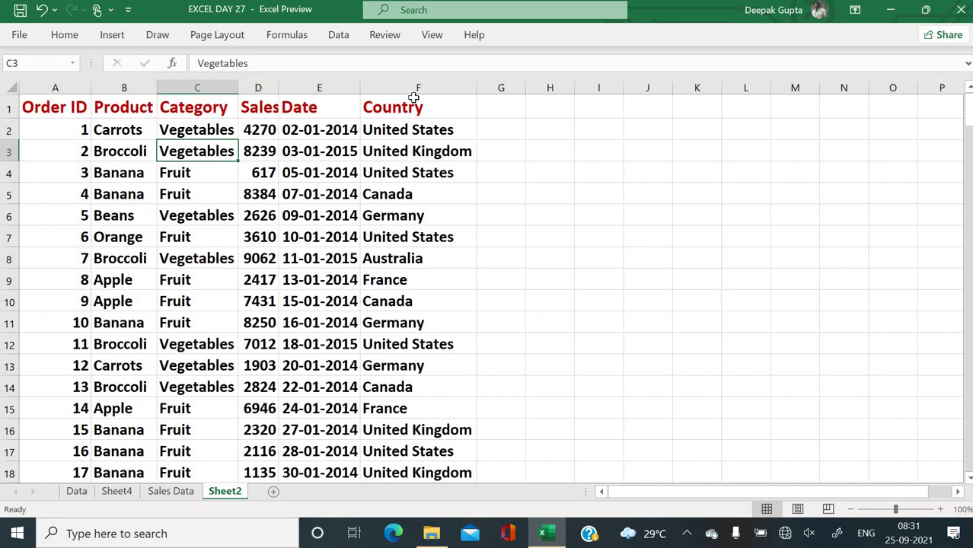
pyautogui.doubleClick(280, 88)
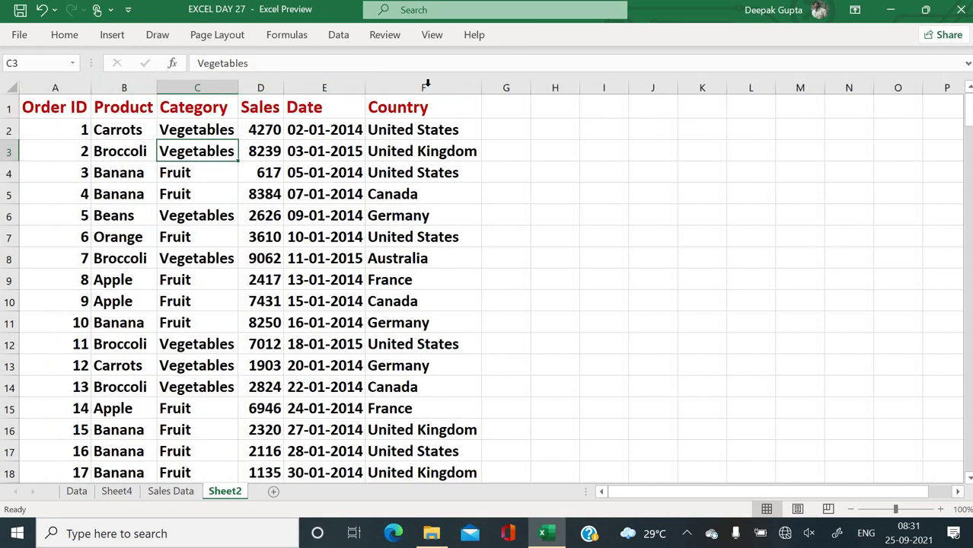
# - Look through the records along the Sales column on Sheet2, going down the table and back up
pyautogui.click(252, 276)
pyautogui.press('Down')
pyautogui.press('Down')
pyautogui.press('Down')
pyautogui.press('Down')
pyautogui.press('Down')
pyautogui.press('Down')
pyautogui.press('Down')
pyautogui.press('Down')
pyautogui.press('Down')
pyautogui.press('Down')
pyautogui.press('Down')
pyautogui.press('Down')
pyautogui.press('Down')
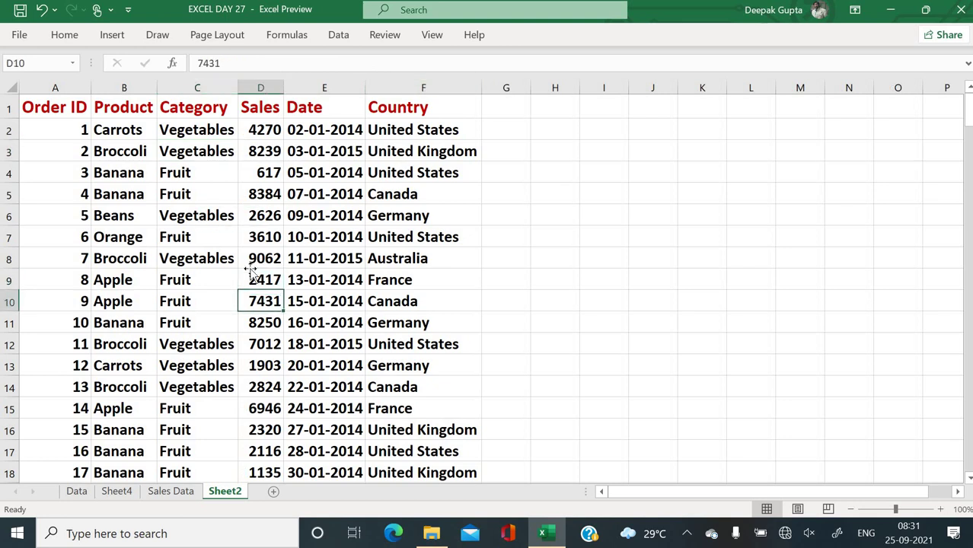
pyautogui.press('Down')
pyautogui.press('Down')
pyautogui.press('Down')
pyautogui.press('Down')
pyautogui.press('Down')
pyautogui.press('Down')
pyautogui.press('Down')
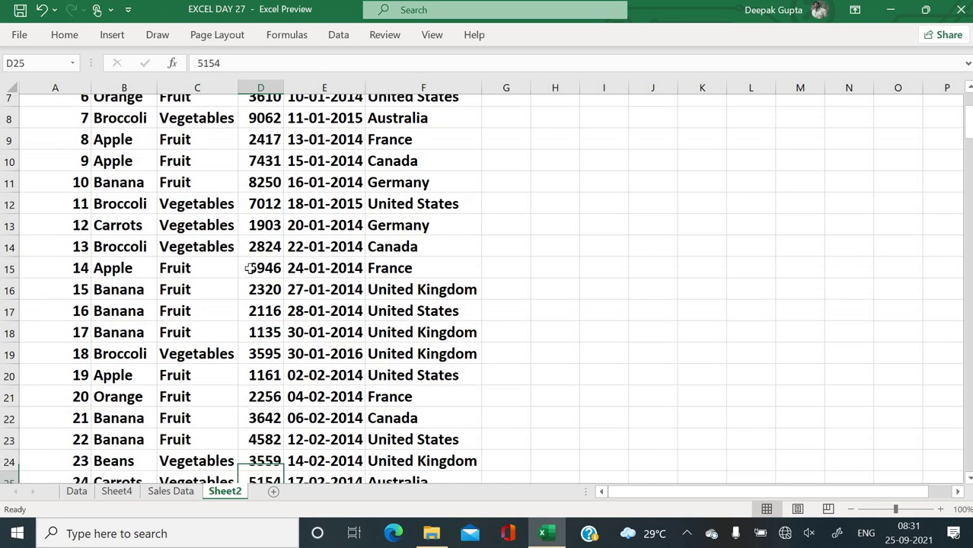
pyautogui.press('Up')
pyautogui.press('Up')
pyautogui.press('Up')
pyautogui.press('Up')
pyautogui.press('Up')
pyautogui.press('Up')
pyautogui.press('Up')
pyautogui.press('Up')
pyautogui.press('Up')
pyautogui.press('Up')
pyautogui.press('Up')
pyautogui.press('Up')
pyautogui.press('Up')
pyautogui.press('Up')
pyautogui.press('Up')
pyautogui.press('Up')
pyautogui.press('Up')
pyautogui.press('Up')
pyautogui.press('Up')
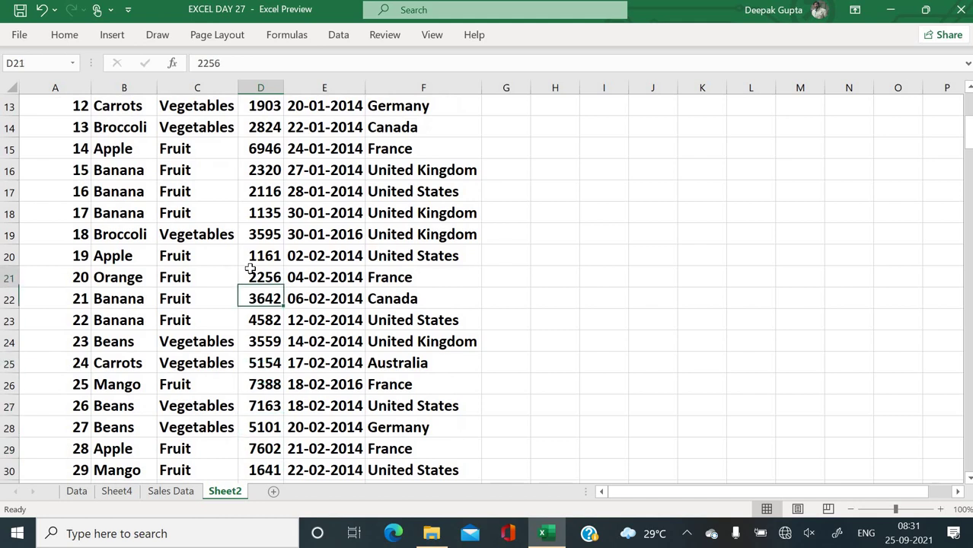
pyautogui.press('Up')
pyautogui.press('Up')
pyautogui.press('Up')
pyautogui.press('Up')
pyautogui.press('Up')
pyautogui.press('Up')
pyautogui.press('Up')
pyautogui.press('Up')
pyautogui.press('Up')
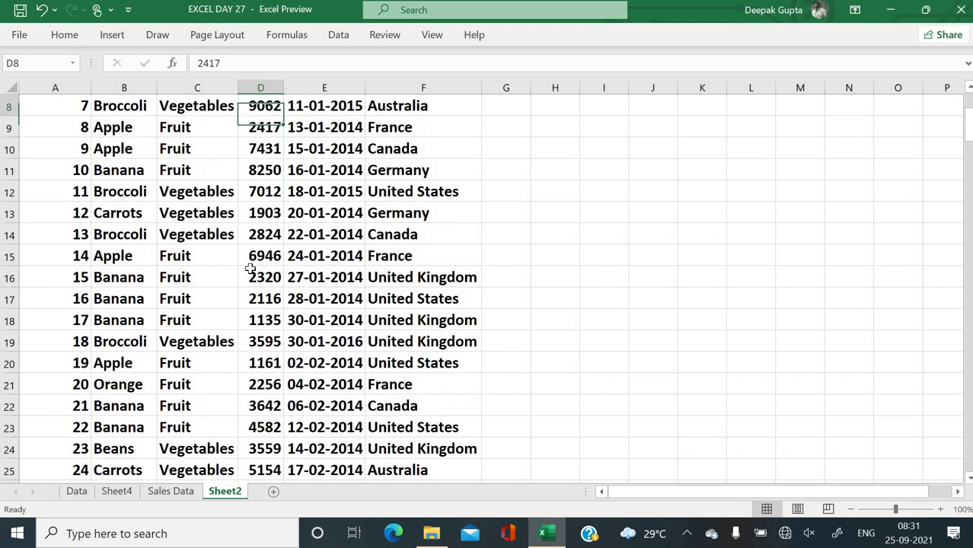
pyautogui.press('Down')
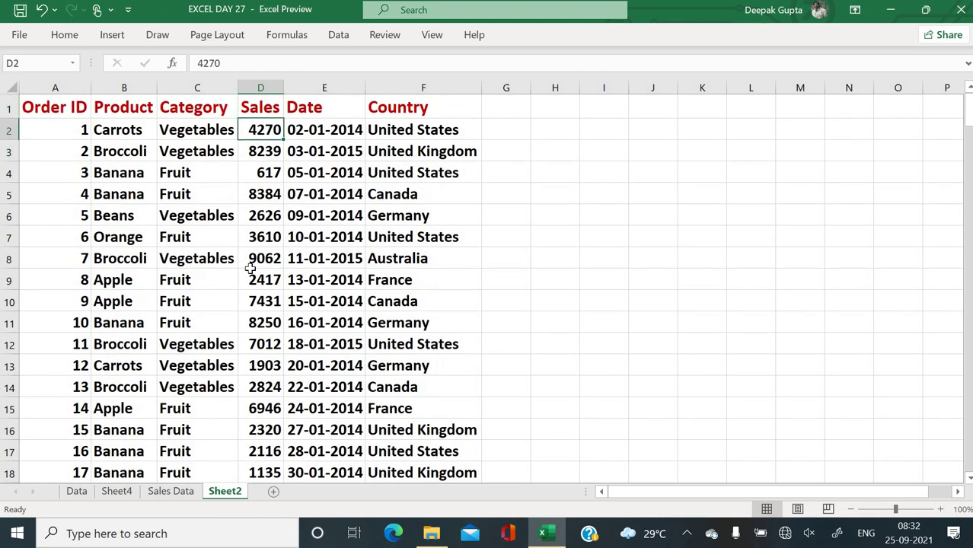
# - Look through the records along the Date column down to about row 50 and return to its header
pyautogui.press('Right')
pyautogui.press('Down')
pyautogui.press('Down')
pyautogui.press('Down')
pyautogui.press('Down')
pyautogui.press('Down')
pyautogui.press('Down')
pyautogui.press('Down')
pyautogui.press('Down')
pyautogui.press('Down')
pyautogui.press('Down')
pyautogui.press('Down')
pyautogui.press('Down')
pyautogui.press('Down')
pyautogui.press('Down')
pyautogui.press('Down')
pyautogui.press('Down')
pyautogui.press('Down')
pyautogui.press('Down')
pyautogui.press('Down')
pyautogui.press('Down')
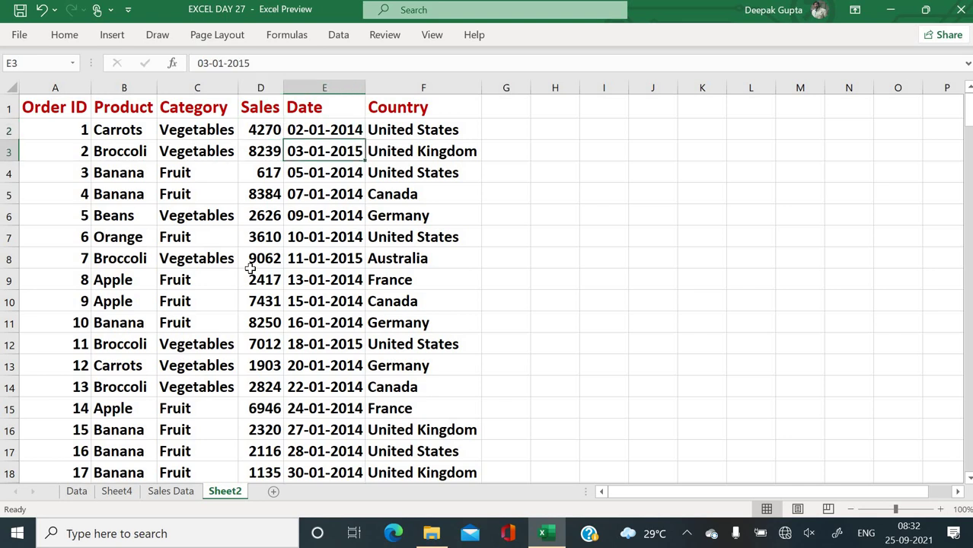
pyautogui.press('Down')
pyautogui.press('Down')
pyautogui.press('Down')
pyautogui.press('Down')
pyautogui.press('Down')
pyautogui.press('Down')
pyautogui.press('Down')
pyautogui.press('Down')
pyautogui.press('Down')
pyautogui.press('Down')
pyautogui.press('Down')
pyautogui.press('Down')
pyautogui.press('Down')
pyautogui.press('Down')
pyautogui.press('Down')
pyautogui.press('Down')
pyautogui.press('Down')
pyautogui.press('Down')
pyautogui.press('Down')
pyautogui.press('Down')
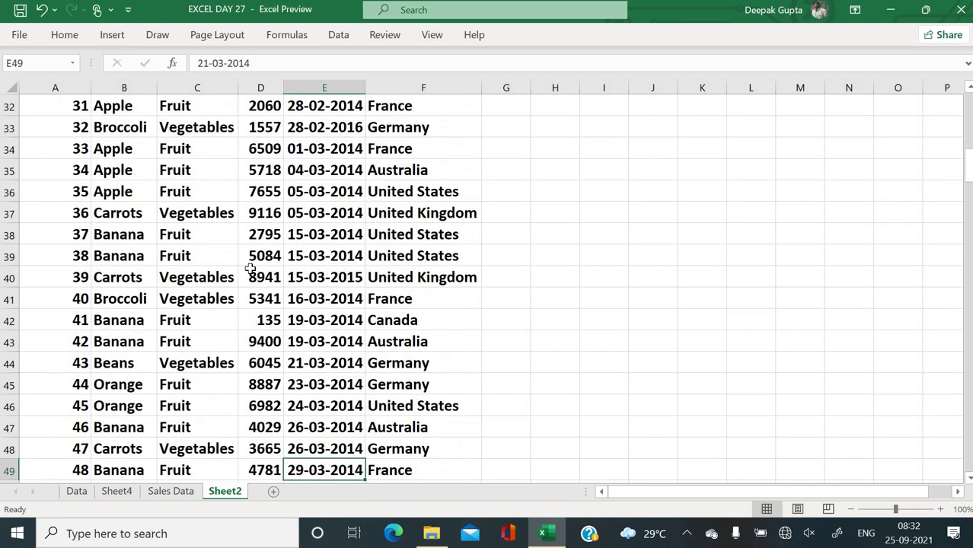
pyautogui.press('Up')
pyautogui.press('Up')
pyautogui.press('Up')
pyautogui.press('Up')
pyautogui.press('Up')
pyautogui.press('Up')
pyautogui.press('Up')
pyautogui.press('Up')
pyautogui.press('Up')
pyautogui.press('Up')
pyautogui.press('Up')
pyautogui.press('Up')
pyautogui.press('Up')
pyautogui.press('Up')
pyautogui.press('Up')
pyautogui.press('Up')
pyautogui.press('Up')
pyautogui.press('Up')
pyautogui.press('Up')
pyautogui.press('Up')
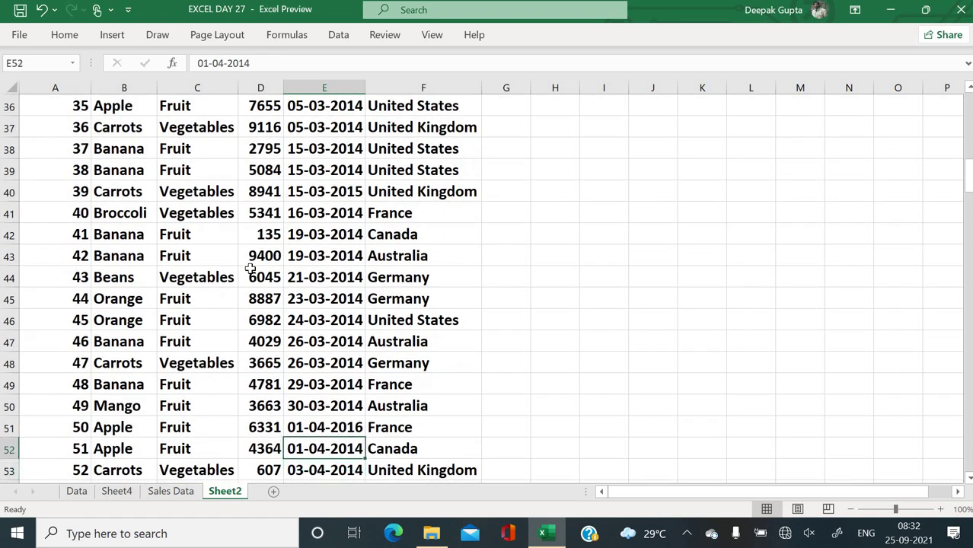
pyautogui.press('Up')
pyautogui.press('Up')
pyautogui.press('Up')
pyautogui.press('Up')
pyautogui.press('Up')
pyautogui.press('Up')
pyautogui.press('Up')
pyautogui.press('Up')
pyautogui.press('Up')
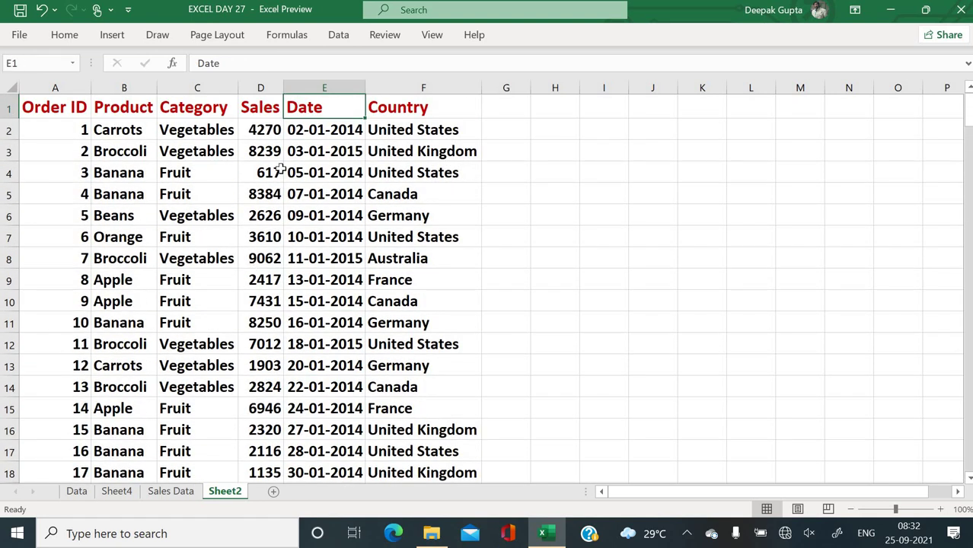
pyautogui.click(433, 35)
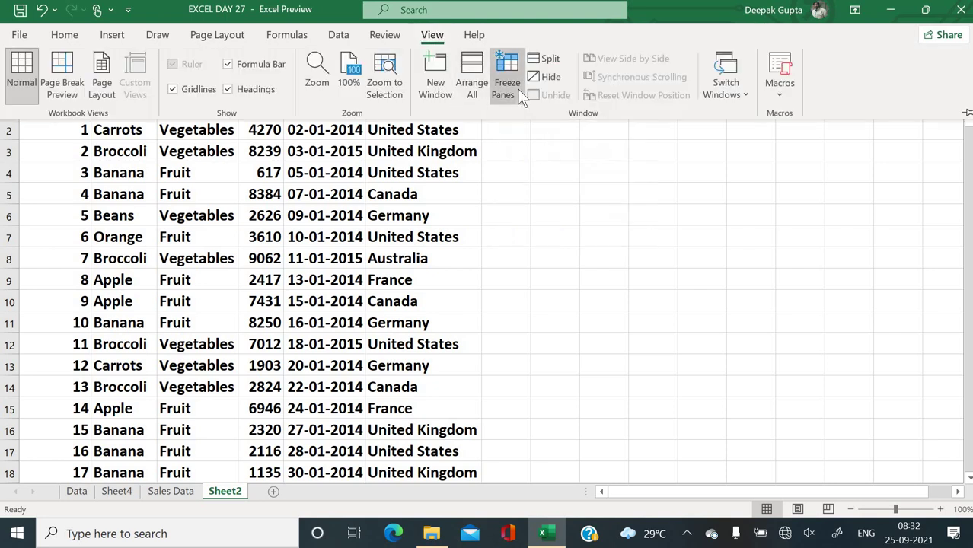
pyautogui.click(519, 90)
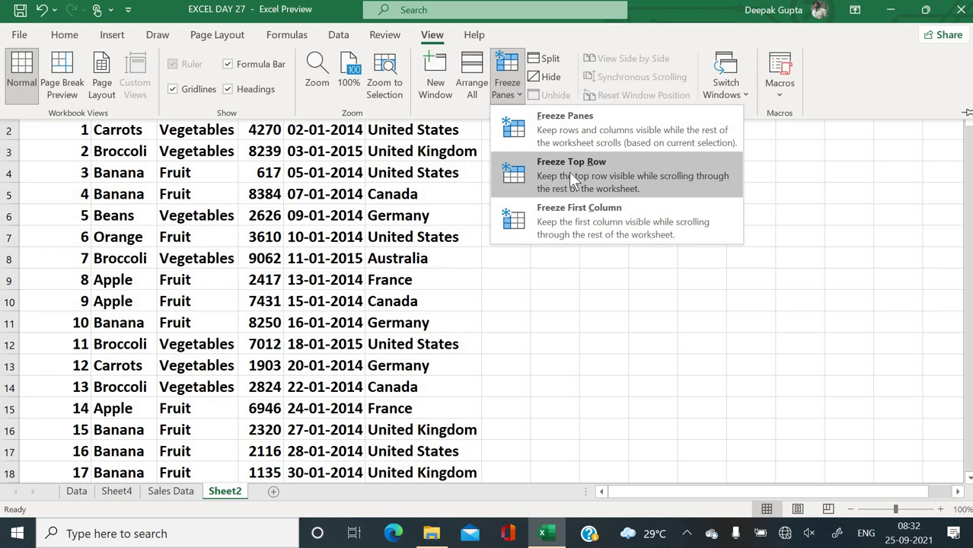
pyautogui.click(571, 175)
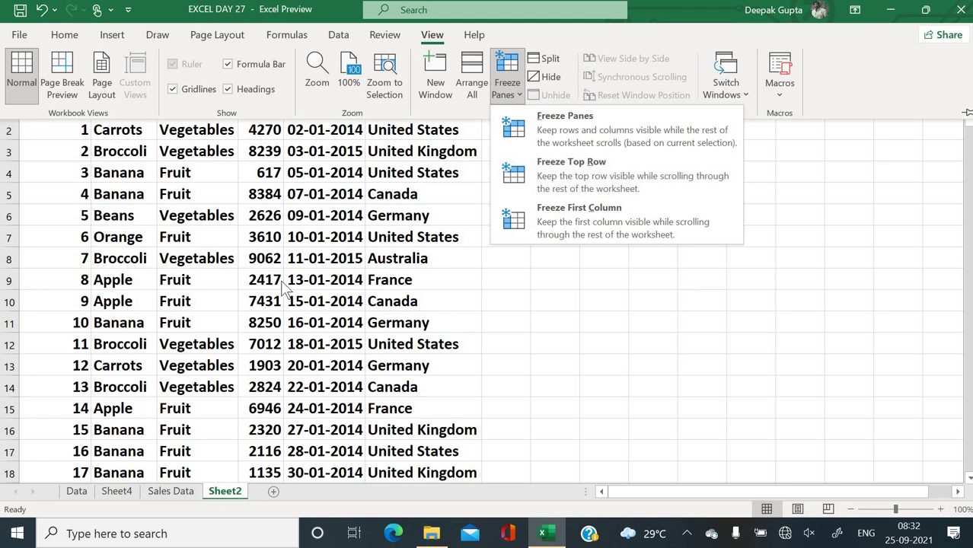
pyautogui.click(518, 256)
pyautogui.click(374, 257)
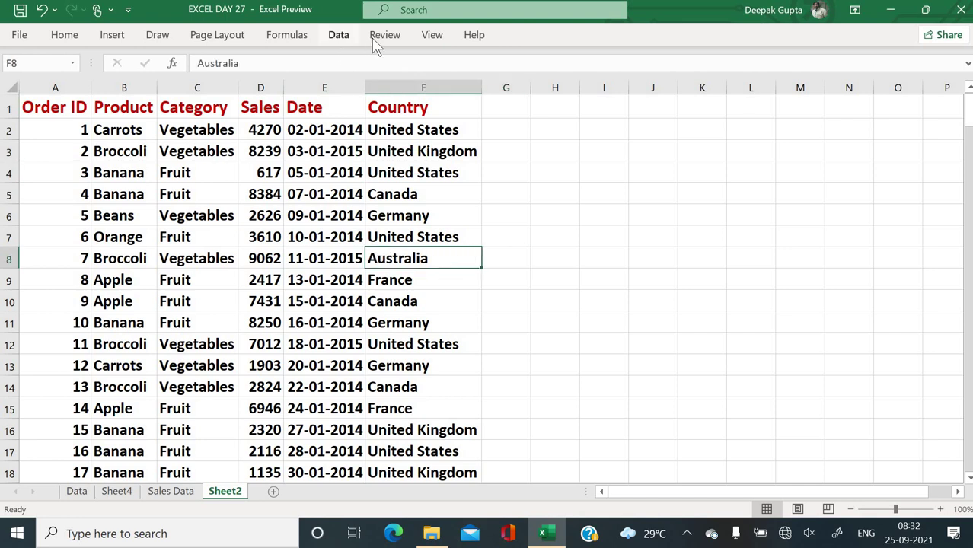
# - Freeze the top row of Sheet2 to keep the column headers visible while scrolling
pyautogui.click(433, 38)
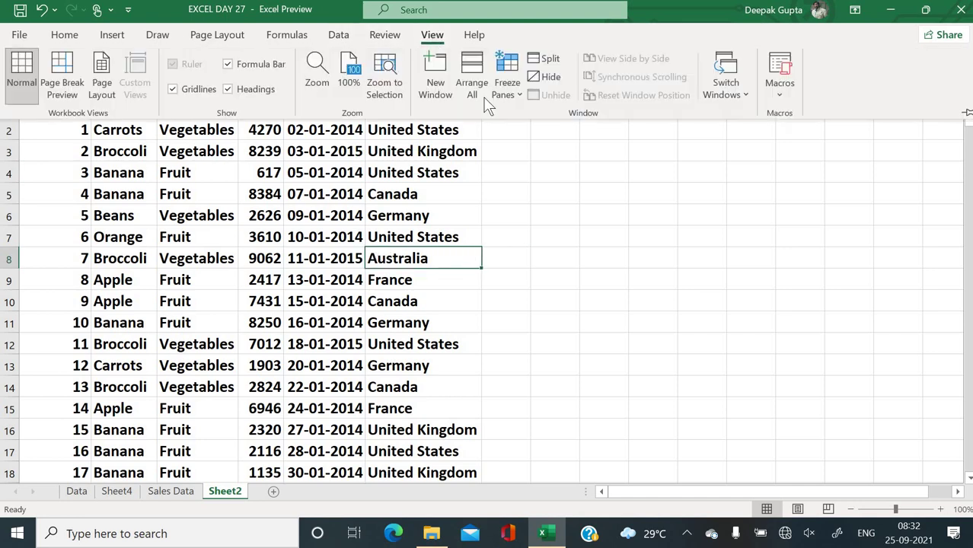
pyautogui.click(508, 99)
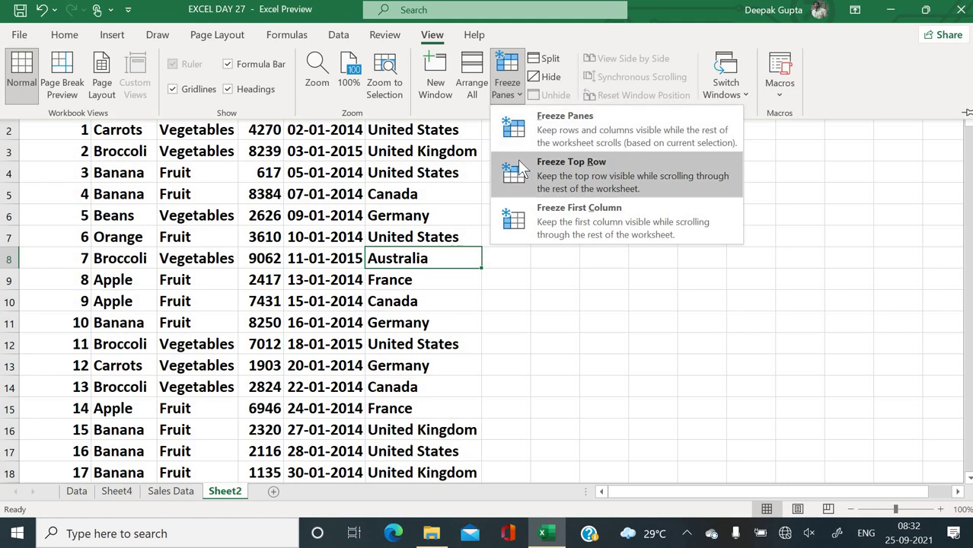
pyautogui.click(522, 164)
pyautogui.click(399, 260)
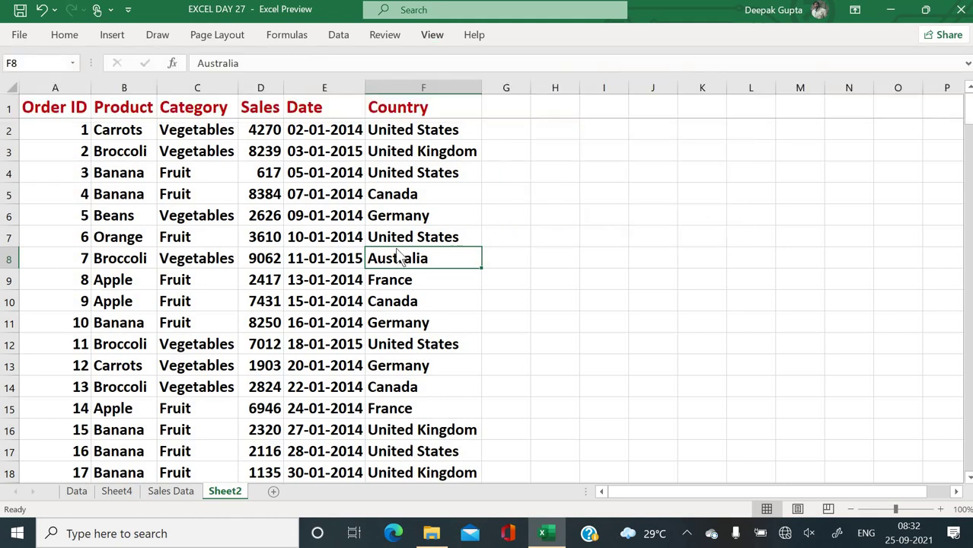
pyautogui.click(387, 195)
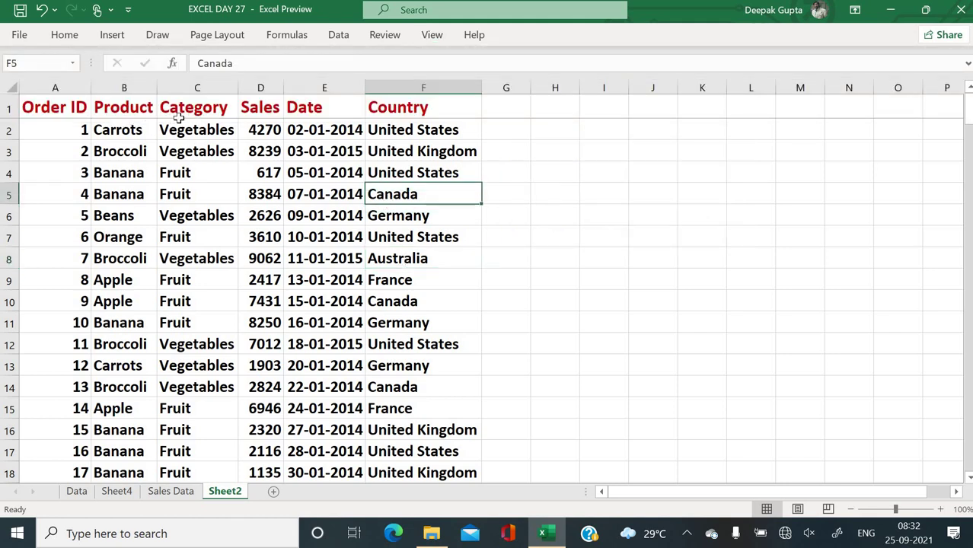
pyautogui.click(228, 181)
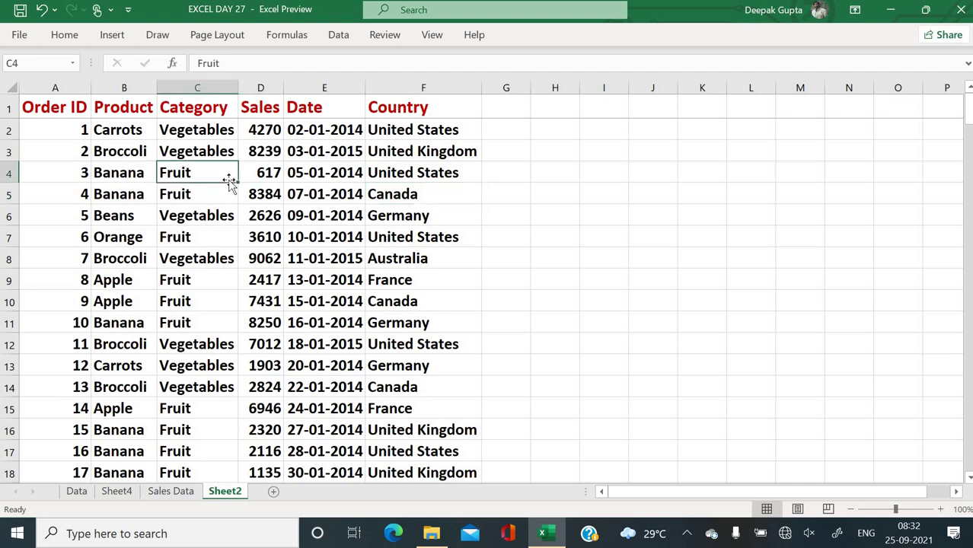
# - Look through the Sheet2 records along the Category column from row 4 down past row 100, checking the frozen header row
pyautogui.press('Down')
pyautogui.press('Down')
pyautogui.press('Down')
pyautogui.press('Down')
pyautogui.press('Down')
pyautogui.press('Down')
pyautogui.press('Down')
pyautogui.press('Down')
pyautogui.press('Down')
pyautogui.press('Down')
pyautogui.press('Down')
pyautogui.press('Down')
pyautogui.press('Down')
pyautogui.press('Down')
pyautogui.press('Down')
pyautogui.press('Down')
pyautogui.press('Down')
pyautogui.press('Down')
pyautogui.press('Down')
pyautogui.press('Down')
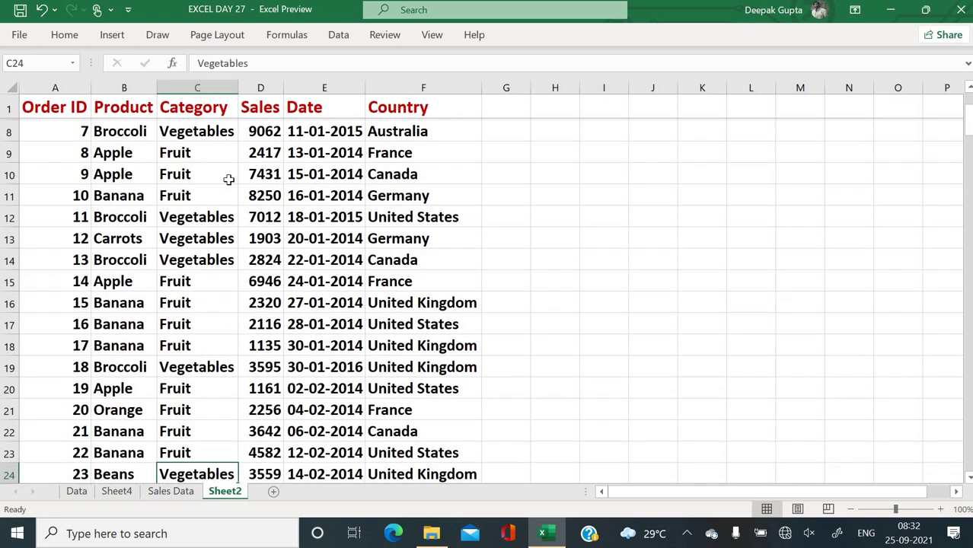
pyautogui.press('Down')
pyautogui.press('Down')
pyautogui.press('Down')
pyautogui.press('Down')
pyautogui.press('Down')
pyautogui.press('Down')
pyautogui.press('Down')
pyautogui.press('Down')
pyautogui.press('Down')
pyautogui.press('Down')
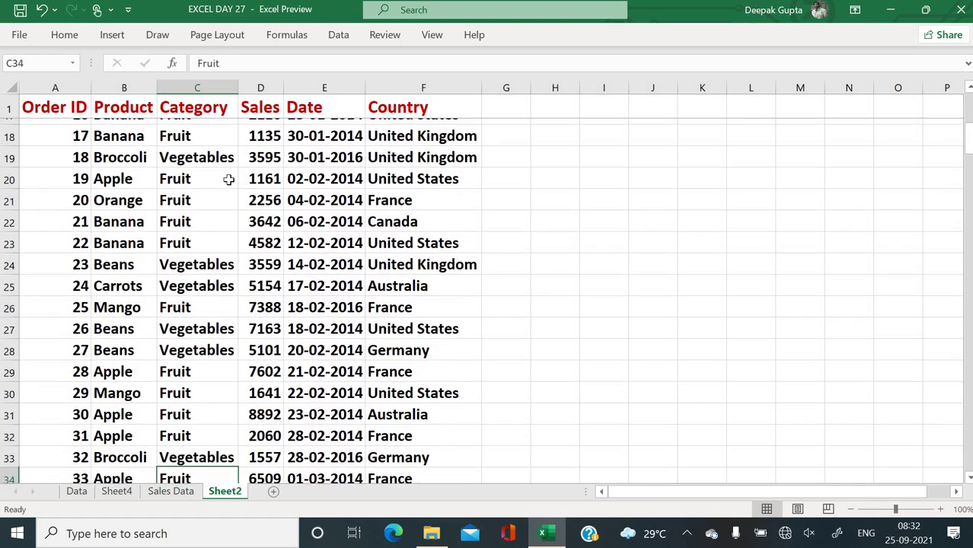
pyautogui.press('Down')
pyautogui.press('Down')
pyautogui.press('Down')
pyautogui.press('Down')
pyautogui.press('Down')
pyautogui.press('Down')
pyautogui.press('Down')
pyautogui.press('Down')
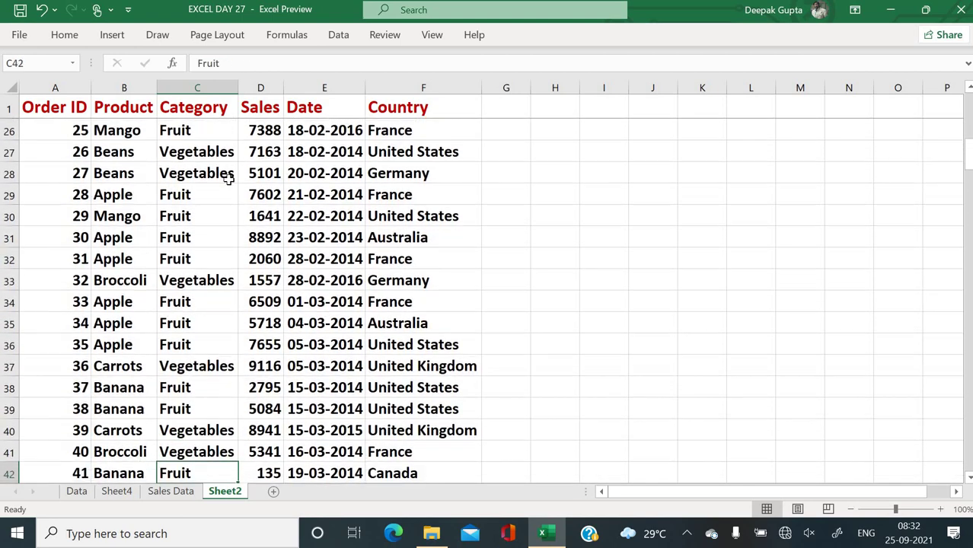
pyautogui.press('Down')
pyautogui.press('Down')
pyautogui.press('Down')
pyautogui.press('Down')
pyautogui.press('Down')
pyautogui.press('Down')
pyautogui.press('Down')
pyautogui.press('Down')
pyautogui.press('Down')
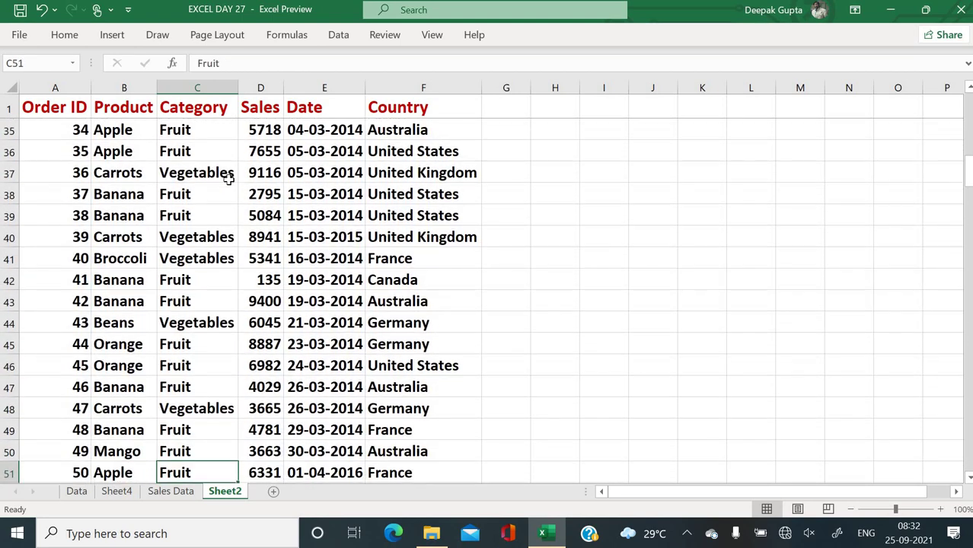
pyautogui.press('Down')
pyautogui.press('Down')
pyautogui.press('Down')
pyautogui.press('Down')
pyautogui.press('Down')
pyautogui.press('Down')
pyautogui.press('Down')
pyautogui.press('Down')
pyautogui.press('Down')
pyautogui.press('Down')
pyautogui.press('Down')
pyautogui.press('Down')
pyautogui.press('Down')
pyautogui.press('Down')
pyautogui.press('Down')
pyautogui.press('Down')
pyautogui.press('Down')
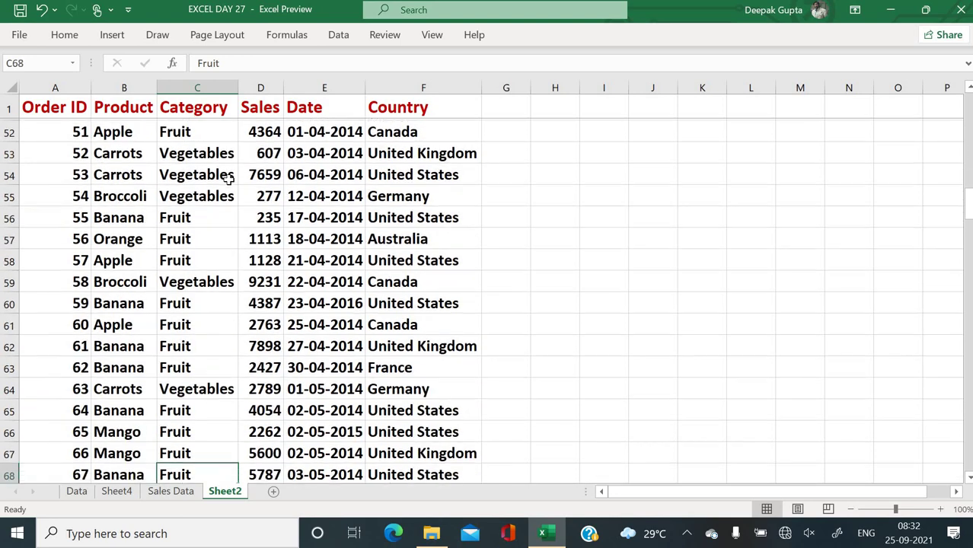
pyautogui.press('Down')
pyautogui.press('Down')
pyautogui.press('Down')
pyautogui.press('Down')
pyautogui.press('Down')
pyautogui.press('Down')
pyautogui.press('Down')
pyautogui.press('Down')
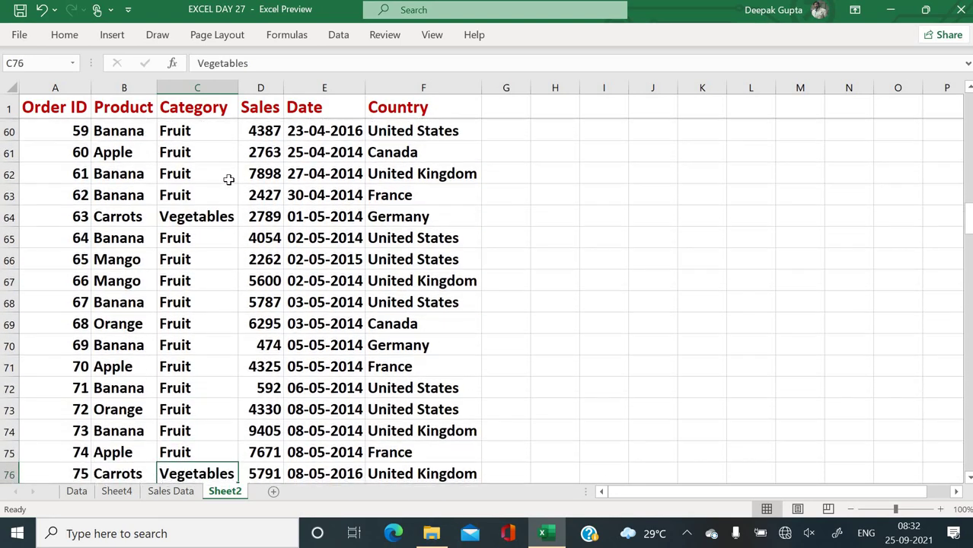
pyautogui.press('Down')
pyautogui.press('Down')
pyautogui.press('Down')
pyautogui.press('Down')
pyautogui.press('Down')
pyautogui.press('Down')
pyautogui.press('Down')
pyautogui.press('Down')
pyautogui.press('Down')
pyautogui.press('Down')
pyautogui.press('Down')
pyautogui.press('Down')
pyautogui.press('Down')
pyautogui.press('Down')
pyautogui.press('Down')
pyautogui.press('Down')
pyautogui.press('Down')
pyautogui.press('Down')
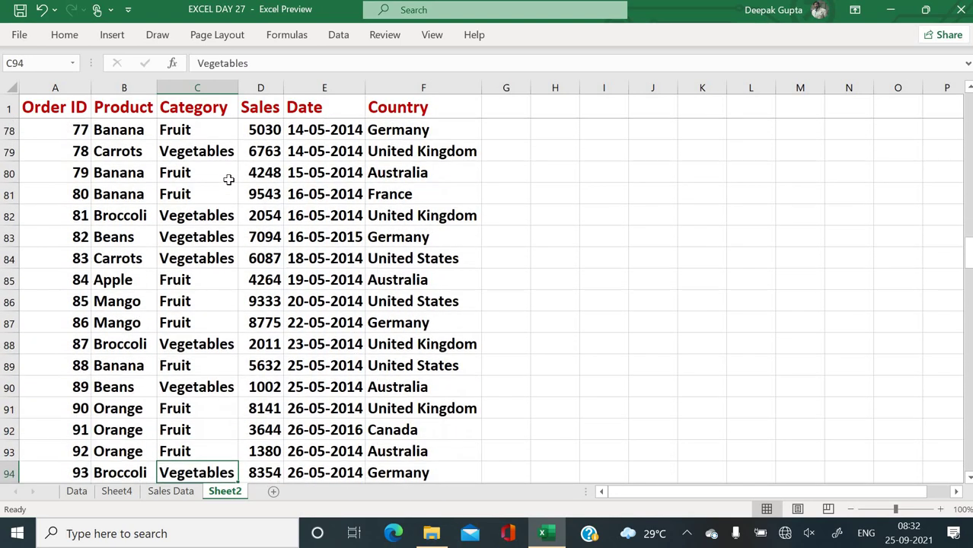
pyautogui.press('Down')
pyautogui.press('Down')
pyautogui.press('Down')
pyautogui.press('Down')
pyautogui.press('Down')
pyautogui.press('Down')
pyautogui.press('Down')
pyautogui.press('Down')
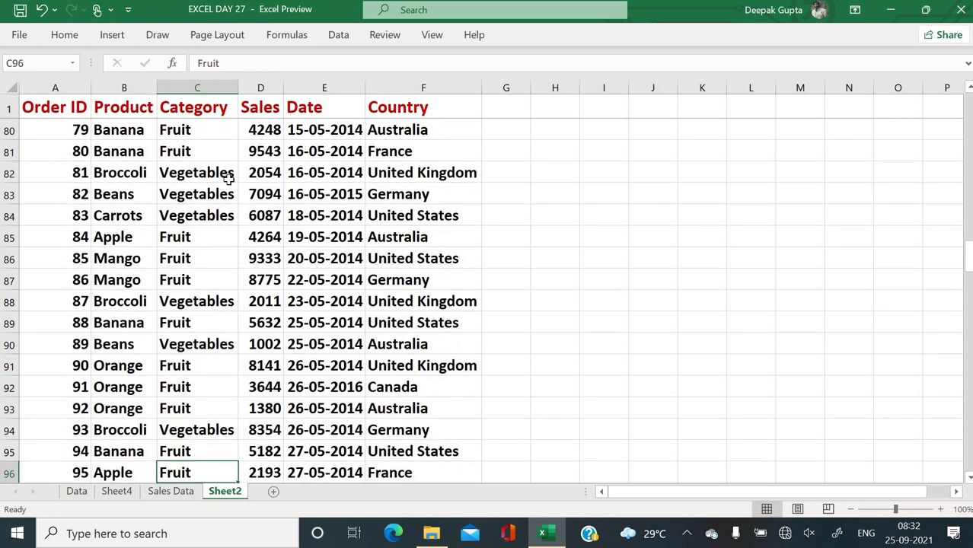
pyautogui.press('Down')
pyautogui.press('Down')
pyautogui.press('Down')
pyautogui.press('Down')
pyautogui.press('Down')
pyautogui.press('Down')
pyautogui.press('Down')
pyautogui.press('Down')
pyautogui.press('Down')
pyautogui.press('Down')
pyautogui.press('Down')
pyautogui.press('Down')
pyautogui.press('Down')
pyautogui.press('Down')
pyautogui.press('Down')
pyautogui.press('Down')
pyautogui.press('Down')
pyautogui.press('Down')
pyautogui.press('Down')
pyautogui.press('Down')
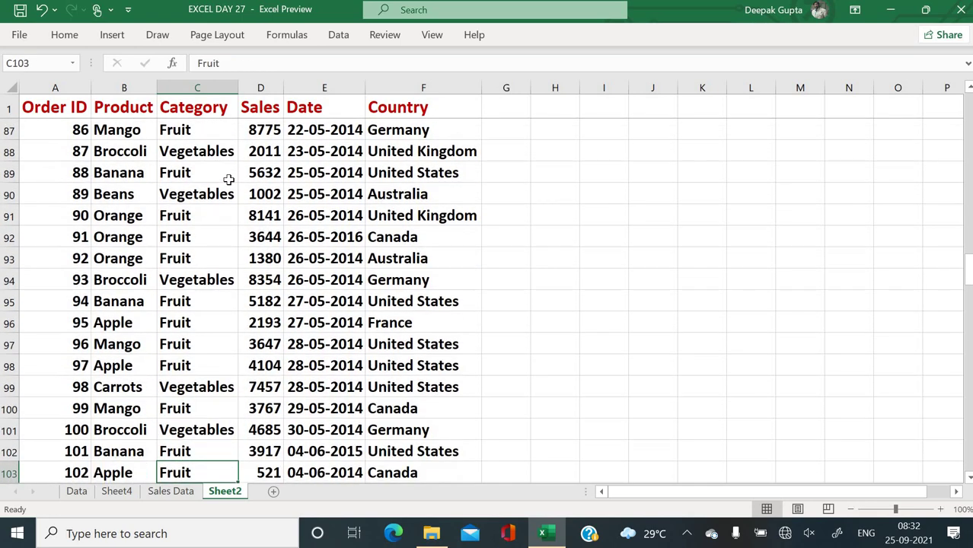
# - Look back through the Sheet2 records along the Category column up to its header, checking the frozen header row
pyautogui.press('Up')
pyautogui.press('Up')
pyautogui.press('Up')
pyautogui.press('Up')
pyautogui.press('Up')
pyautogui.press('Up')
pyautogui.press('Up')
pyautogui.press('Up')
pyautogui.press('Up')
pyautogui.press('Up')
pyautogui.press('Up')
pyautogui.press('Up')
pyautogui.press('Up')
pyautogui.press('Up')
pyautogui.press('Up')
pyautogui.press('Up')
pyautogui.press('Up')
pyautogui.press('Up')
pyautogui.press('Up')
pyautogui.press('Up')
pyautogui.press('Up')
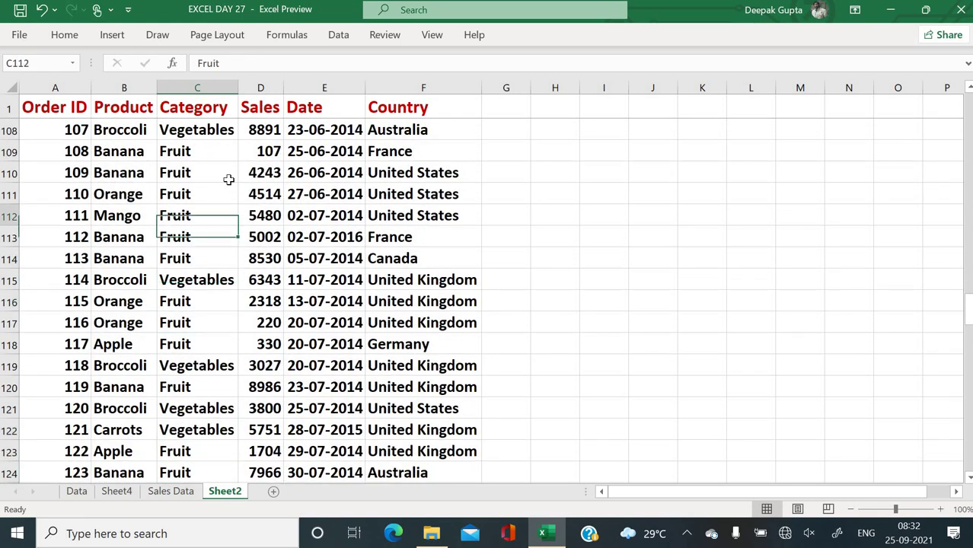
pyautogui.press('Up')
pyautogui.press('Up')
pyautogui.press('Up')
pyautogui.press('Up')
pyautogui.press('Up')
pyautogui.press('Up')
pyautogui.press('Up')
pyautogui.press('Up')
pyautogui.press('Up')
pyautogui.press('Up')
pyautogui.press('Up')
pyautogui.press('Up')
pyautogui.press('Up')
pyautogui.press('Up')
pyautogui.press('Up')
pyautogui.press('Up')
pyautogui.press('Up')
pyautogui.press('Up')
pyautogui.press('Up')
pyautogui.press('Up')
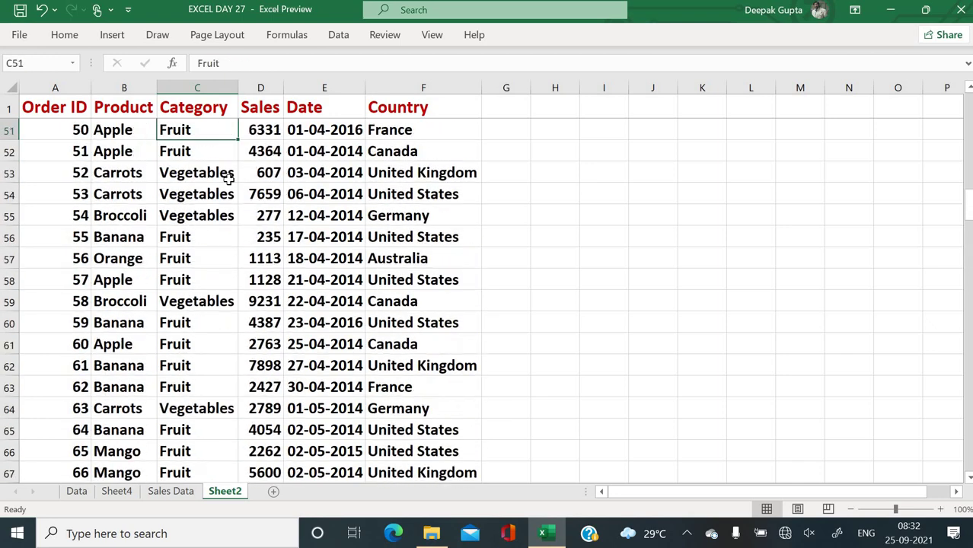
pyautogui.press('Up')
pyautogui.press('Up')
pyautogui.press('Up')
pyautogui.press('Up')
pyautogui.press('Up')
pyautogui.press('Up')
pyautogui.press('Up')
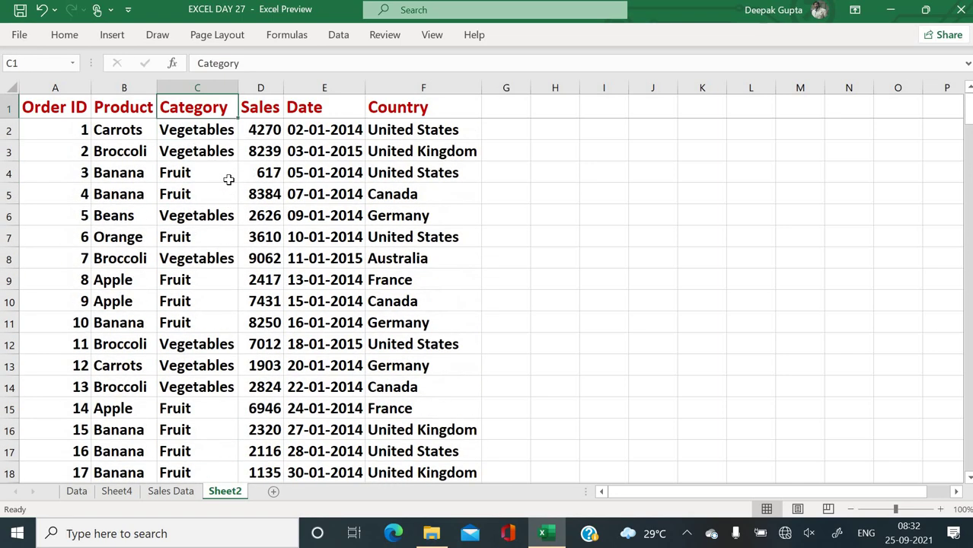
pyautogui.click(189, 193)
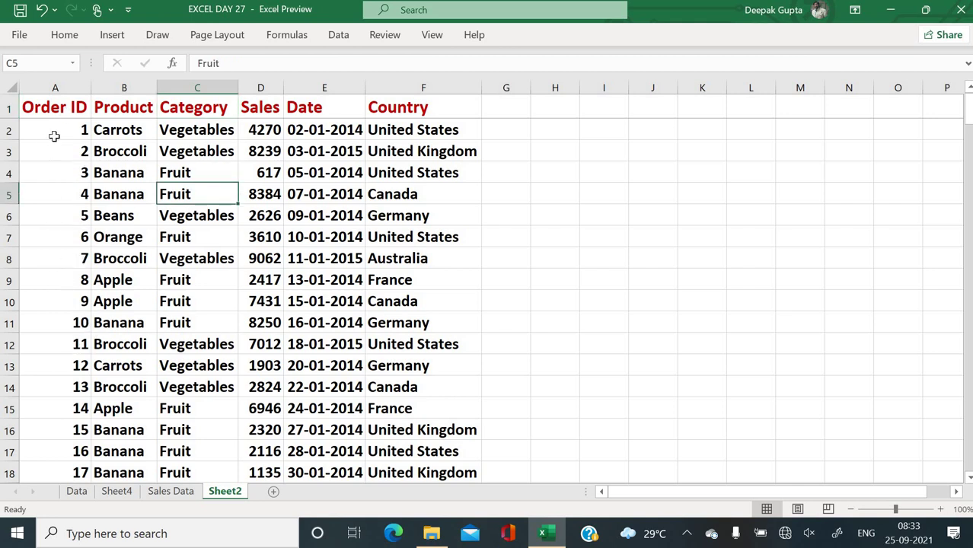
pyautogui.click(286, 359)
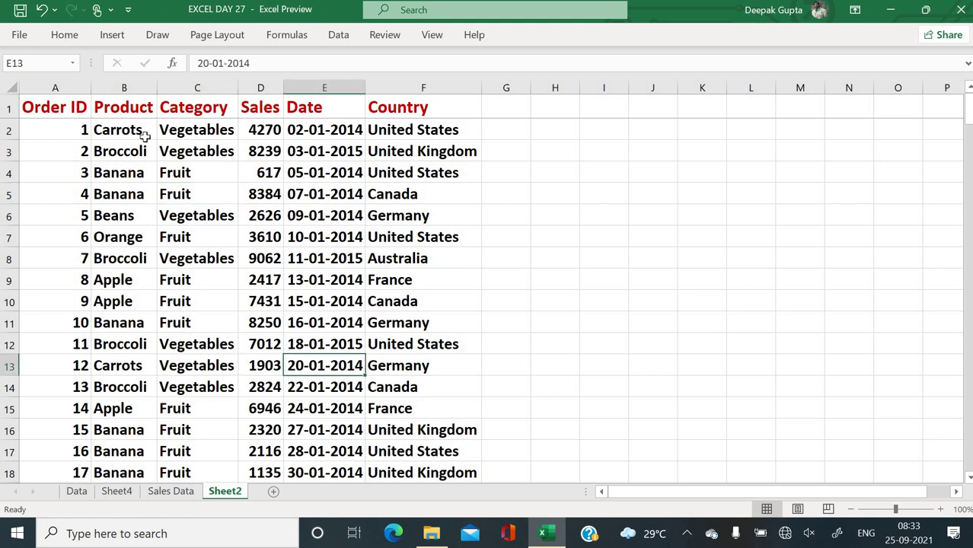
# - Copy the Product through Country columns, B1:F201, and paste them beside the table starting at G1
pyautogui.moveTo(143, 133); pyautogui.dragTo(425, 545)
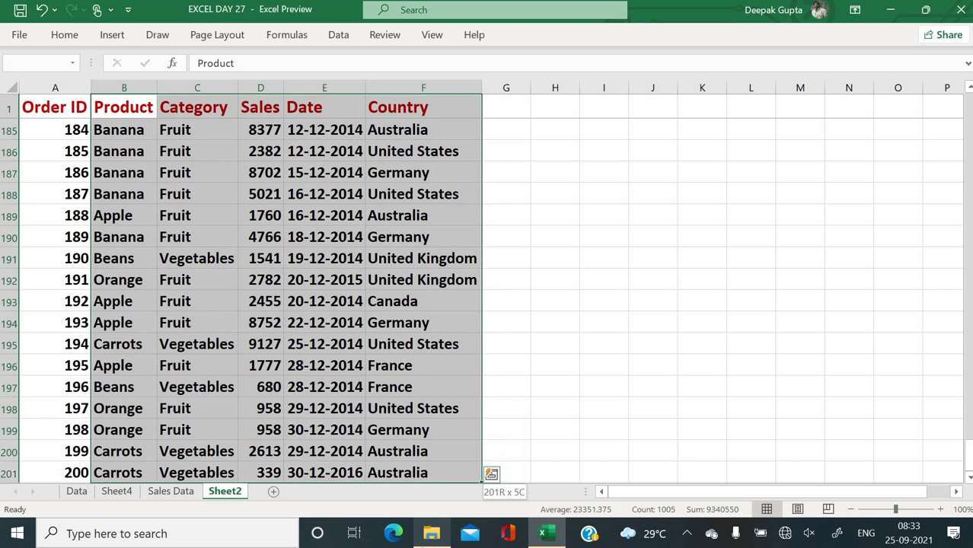
pyautogui.hotkey('ctrl', 'c')
pyautogui.press('Right')
pyautogui.press('Right')
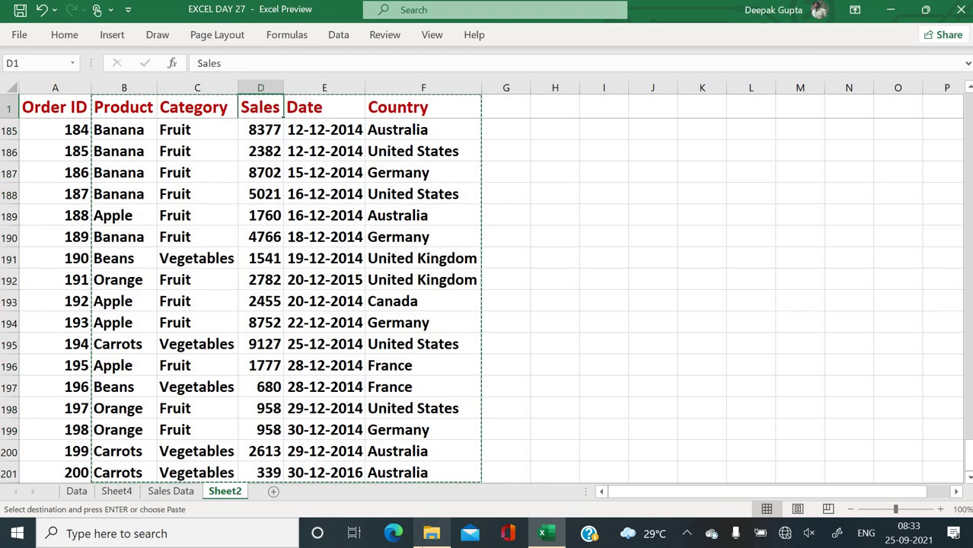
pyautogui.press('Right')
pyautogui.press('Right')
pyautogui.press('Right')
pyautogui.press('Right')
pyautogui.press('Left')
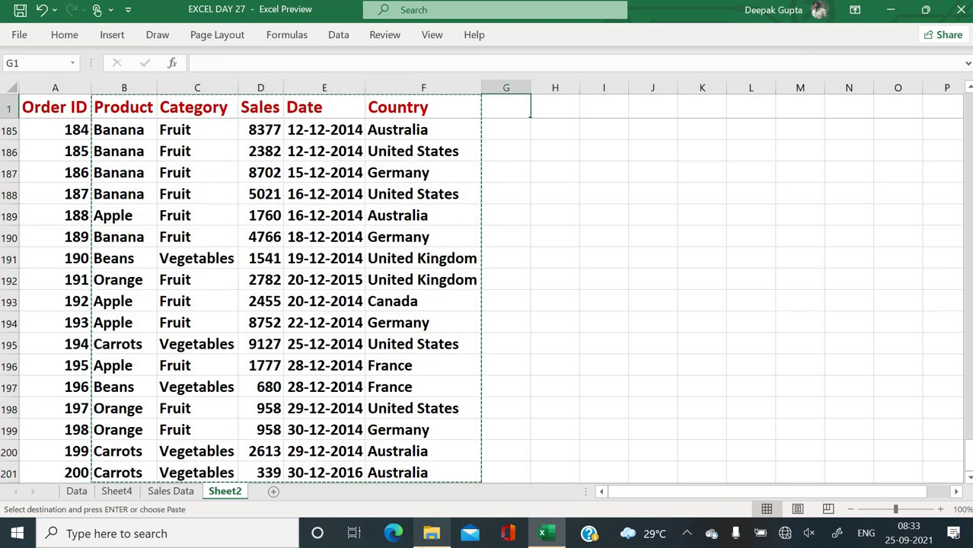
pyautogui.hotkey('ctrl', 'v')
# - Paste another copy of the Product to Country columns starting at L1
pyautogui.press('Right')
pyautogui.press('Right')
pyautogui.press('Right')
pyautogui.press('Right')
pyautogui.press('Right')
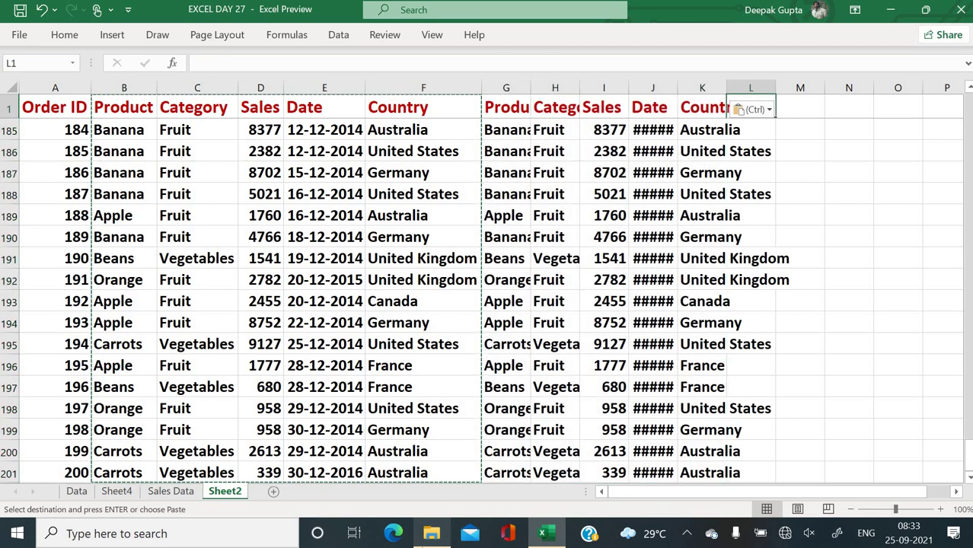
pyautogui.hotkey('ctrl', 'v')
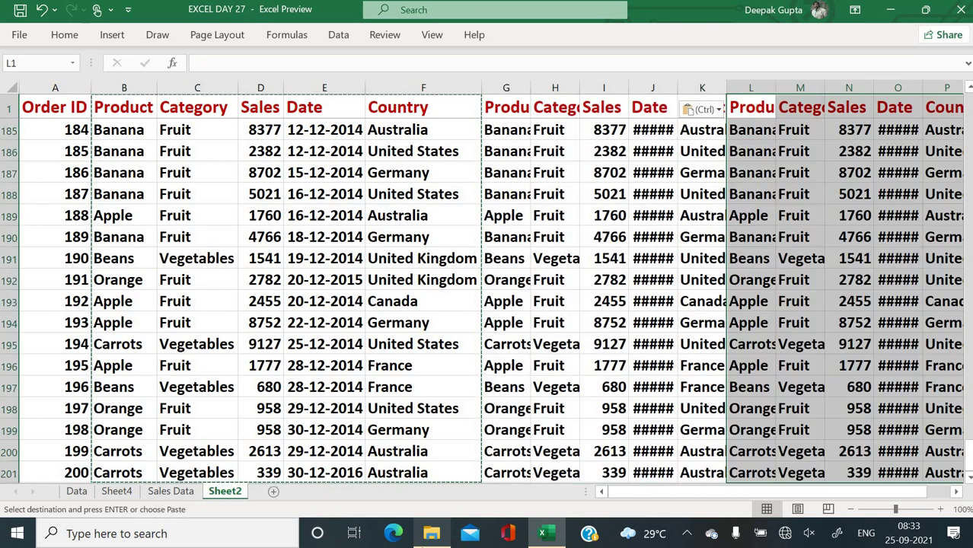
# - Paste a further copy of the Product to Country columns starting at R1, leaving column Q empty
pyautogui.press('Right')
pyautogui.press('Right')
pyautogui.press('Right')
pyautogui.press('Right')
pyautogui.press('Right')
pyautogui.press('Right')
pyautogui.press('Right')
pyautogui.press('Right')
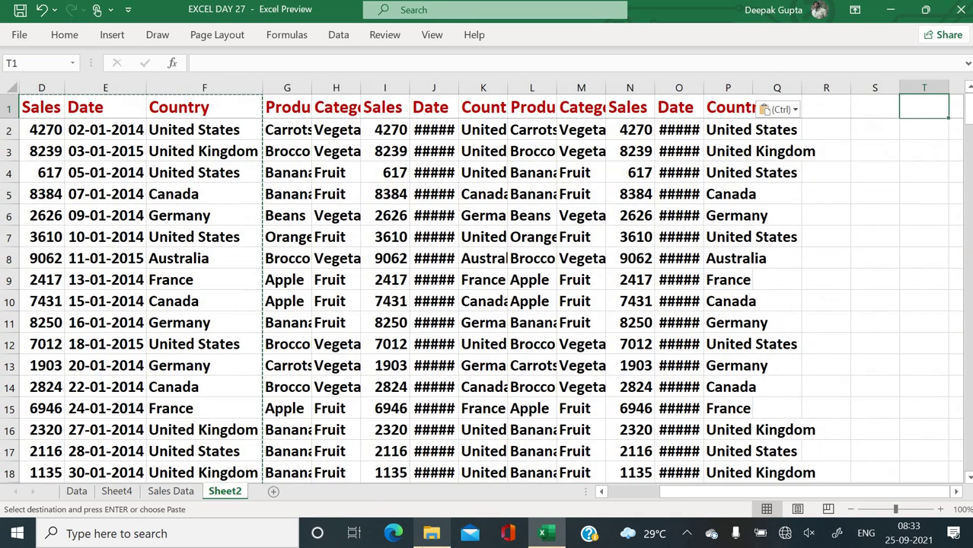
pyautogui.press('Left')
pyautogui.press('Left')
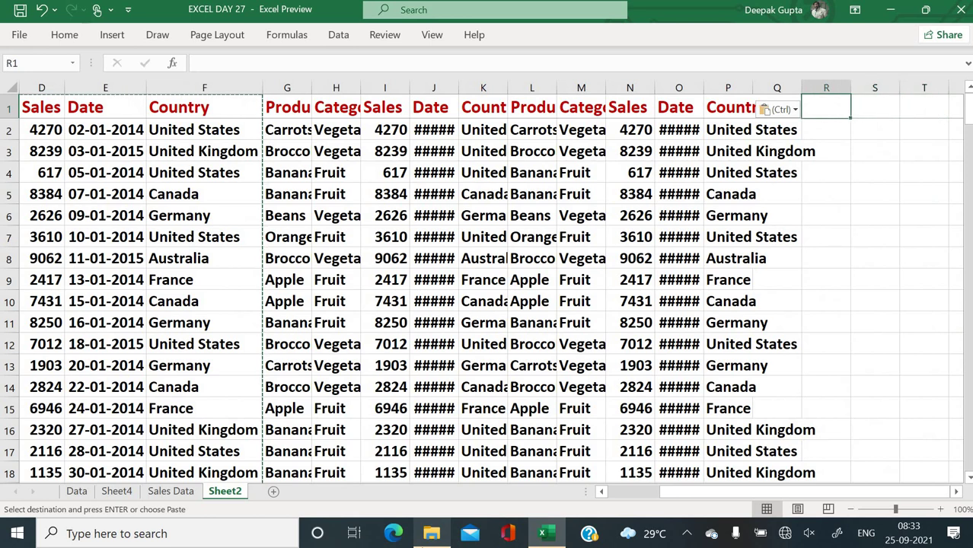
pyautogui.hotkey('ctrl', 'v')
# - Paste one more copy of the Product to Country columns starting at X1, and return to the original table
pyautogui.press('Right')
pyautogui.press('Right')
pyautogui.press('Right')
pyautogui.press('Right')
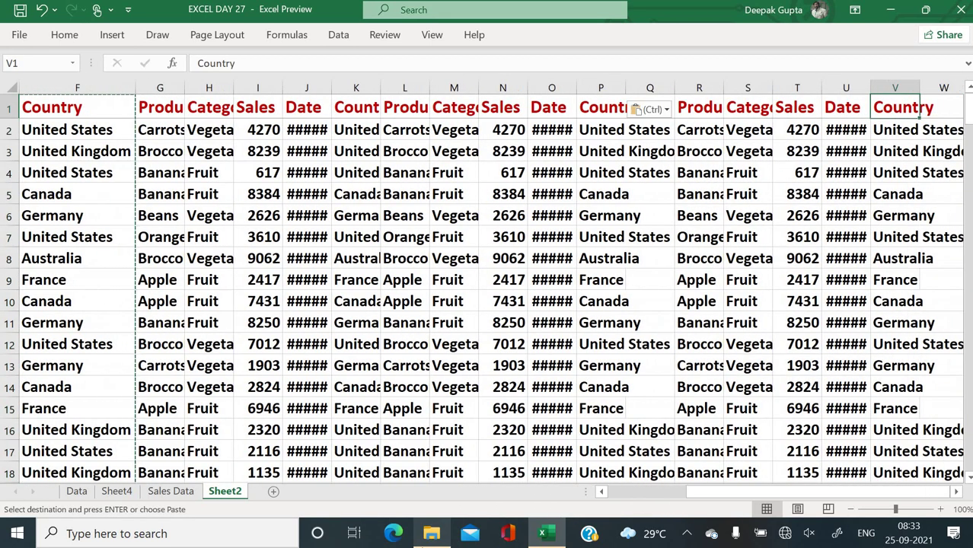
pyautogui.press('Right')
pyautogui.press('Right')
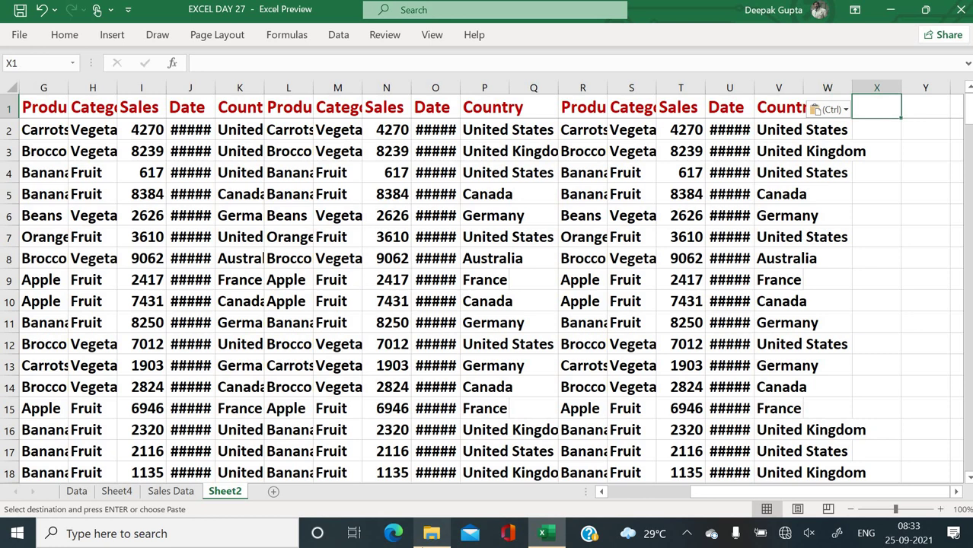
pyautogui.hotkey('ctrl', 'v')
pyautogui.hotkey('ctrl', 'Left')
pyautogui.hotkey('ctrl', 'Left')
pyautogui.hotkey('ctrl', 'Left')
pyautogui.hotkey('ctrl', 'Left')
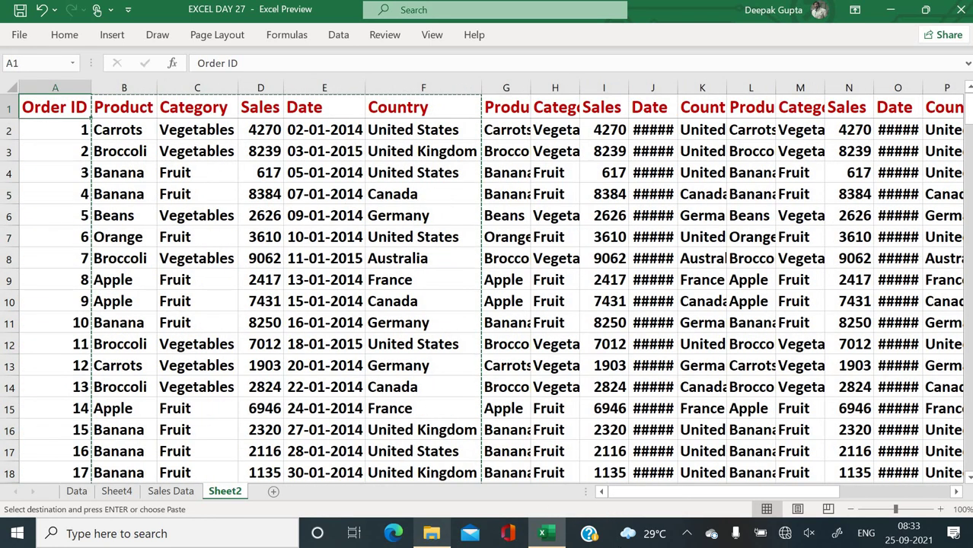
pyautogui.click(339, 263)
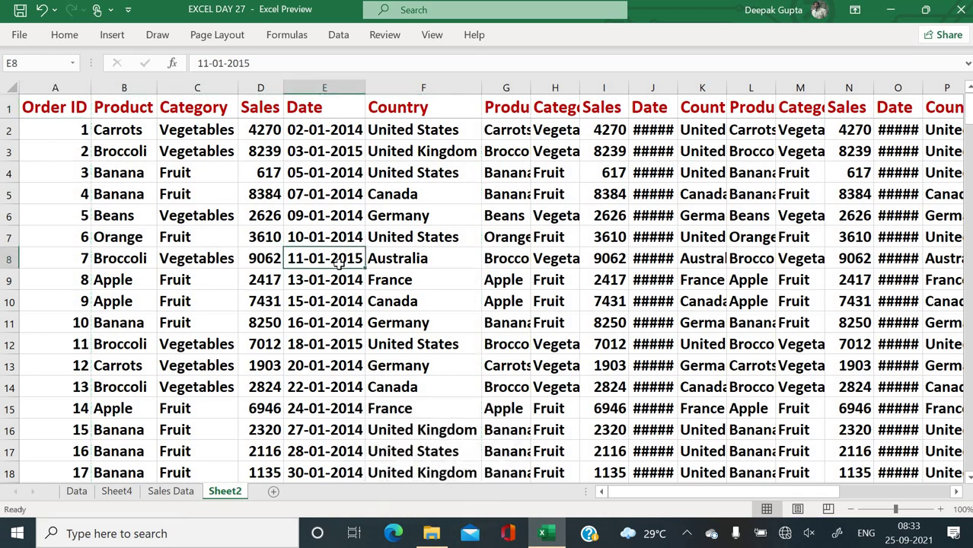
pyautogui.click(263, 192)
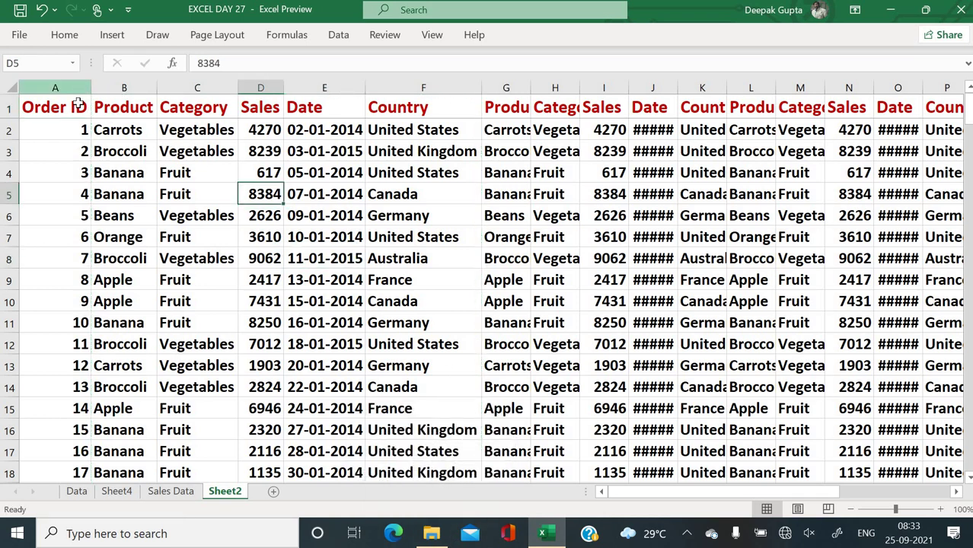
# - Look across row 4 from the Product column to column T and back, checking whether Order ID stays in view
pyautogui.click(114, 172)
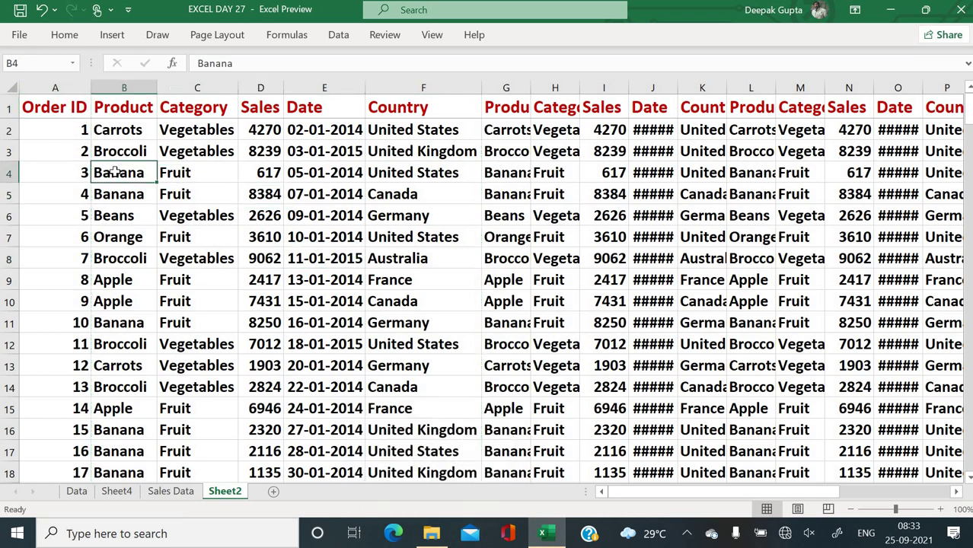
pyautogui.press('Right')
pyautogui.press('Right')
pyautogui.press('Right')
pyautogui.press('Right')
pyautogui.press('Right')
pyautogui.press('Right')
pyautogui.press('Right')
pyautogui.press('Right')
pyautogui.press('Right')
pyautogui.press('Right')
pyautogui.press('Right')
pyautogui.press('Right')
pyautogui.press('Right')
pyautogui.press('Right')
pyautogui.press('Right')
pyautogui.press('Right')
pyautogui.press('Right')
pyautogui.press('Right')
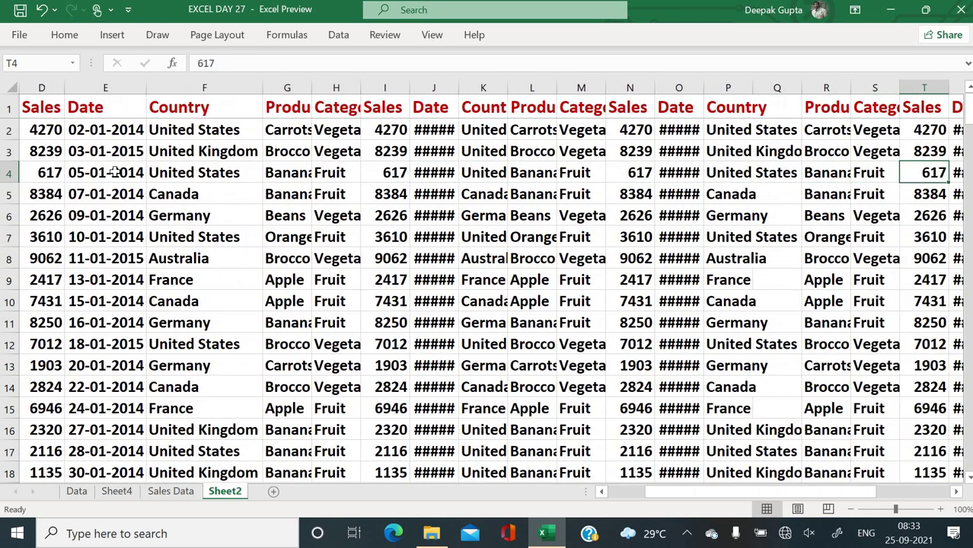
pyautogui.press('Left')
pyautogui.press('Left')
pyautogui.press('Left')
pyautogui.press('Left')
pyautogui.press('Left')
pyautogui.press('Left')
pyautogui.press('Left')
pyautogui.press('Left')
pyautogui.press('Home')
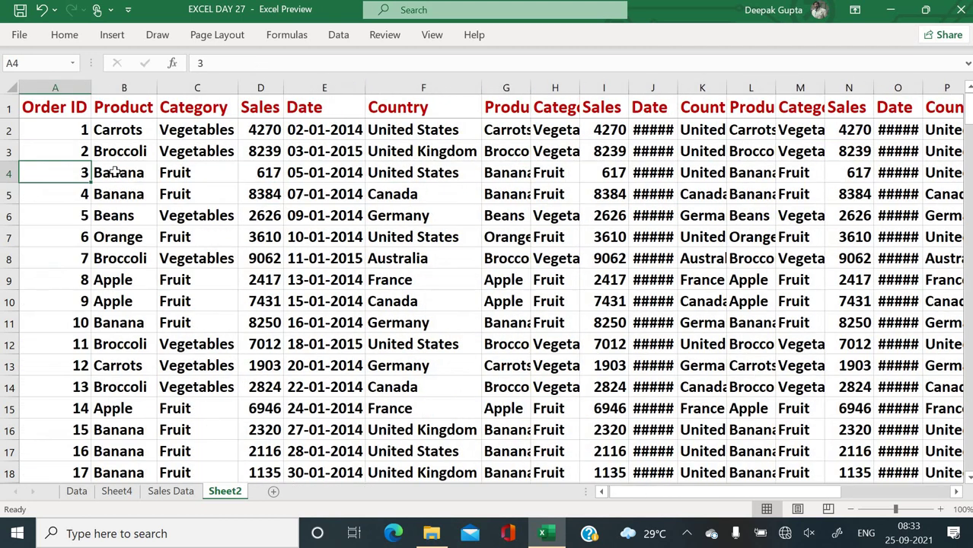
pyautogui.press('Right')
pyautogui.press('Right')
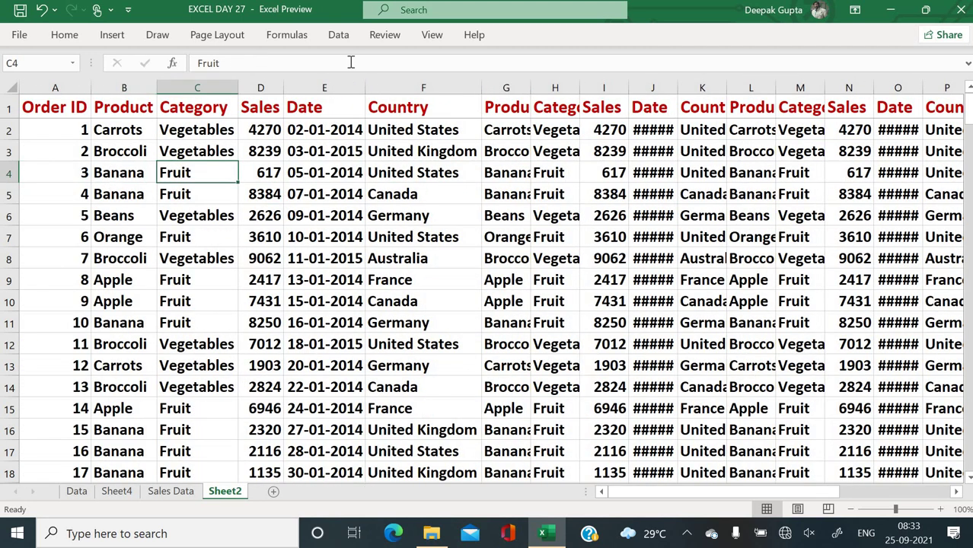
# - Freeze the first column of Sheet2 to keep the Order ID values visible while scrolling sideways
pyautogui.click(430, 36)
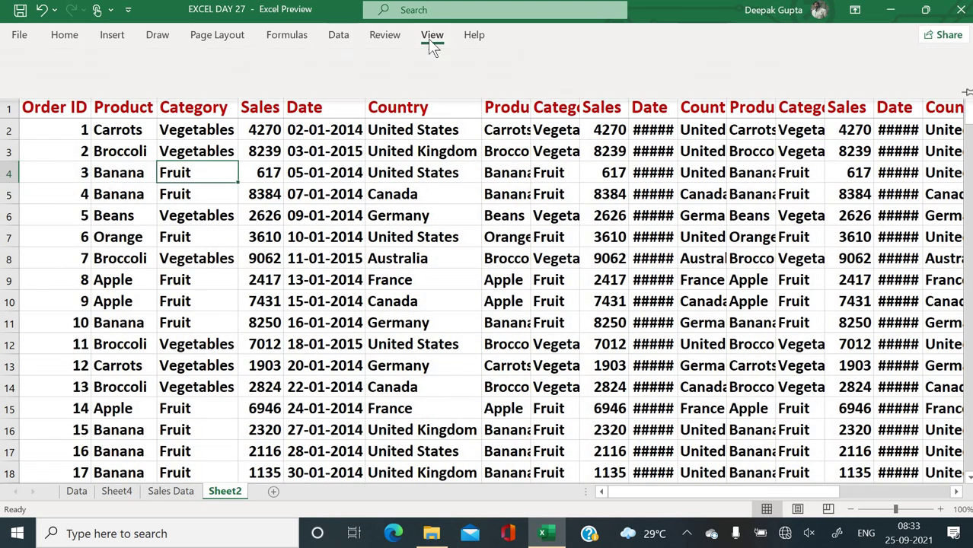
pyautogui.click(509, 91)
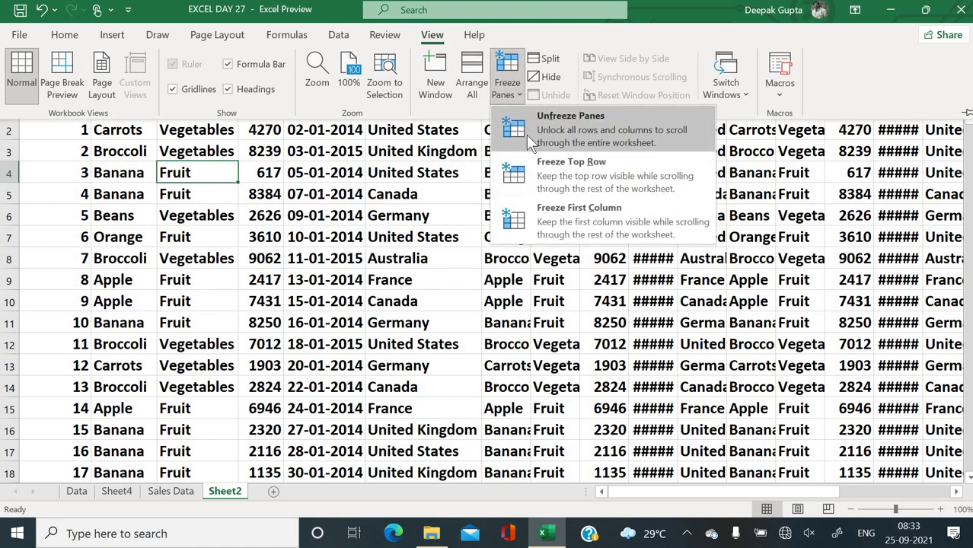
pyautogui.click(537, 215)
# - Look across row 4 through the pasted columns and back again, checking the frozen Order ID column
pyautogui.press('Right')
pyautogui.press('Right')
pyautogui.press('Right')
pyautogui.press('Right')
pyautogui.press('Right')
pyautogui.press('Right')
pyautogui.press('Right')
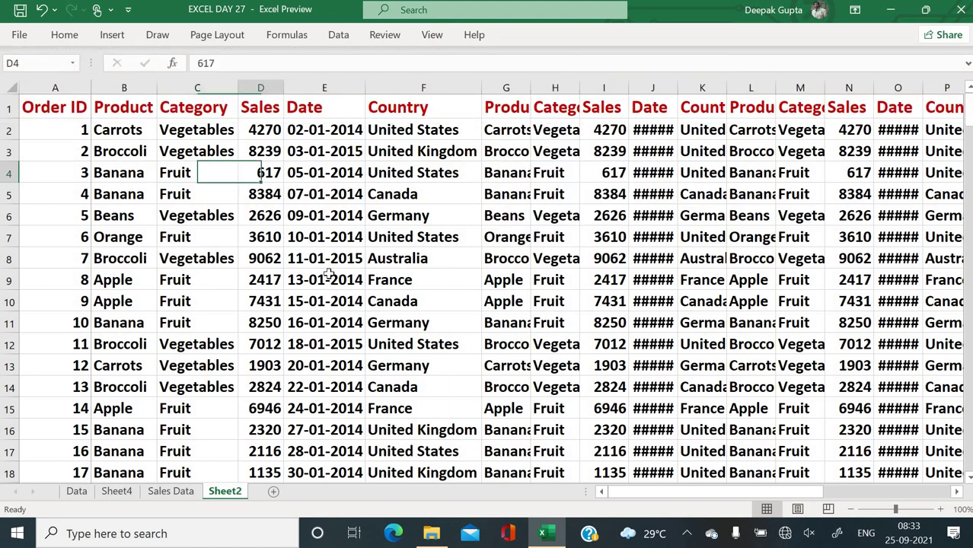
pyautogui.press('Right')
pyautogui.press('Right')
pyautogui.press('Right')
pyautogui.press('Right')
pyautogui.press('Right')
pyautogui.press('Right')
pyautogui.press('Right')
pyautogui.press('Right')
pyautogui.press('Right')
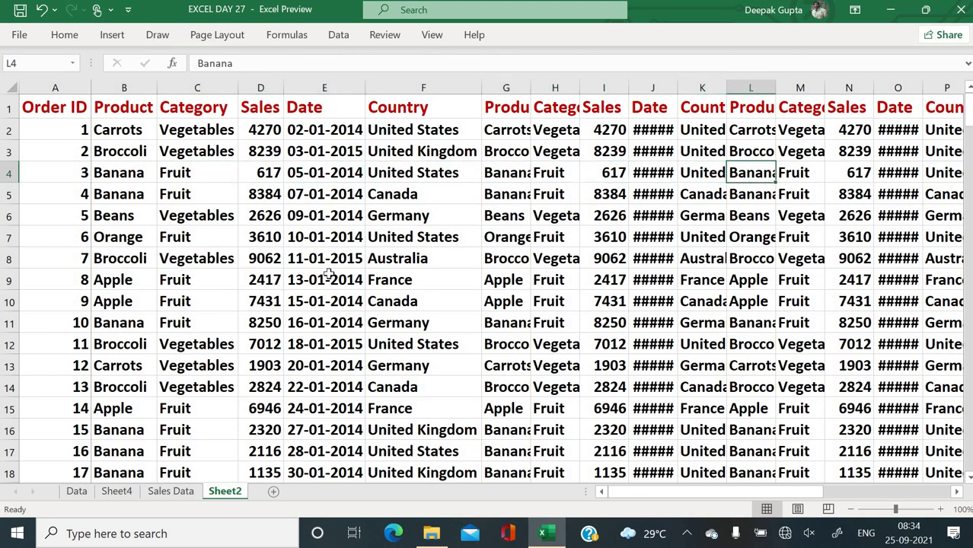
pyautogui.press('Right')
pyautogui.press('Right')
pyautogui.press('Right')
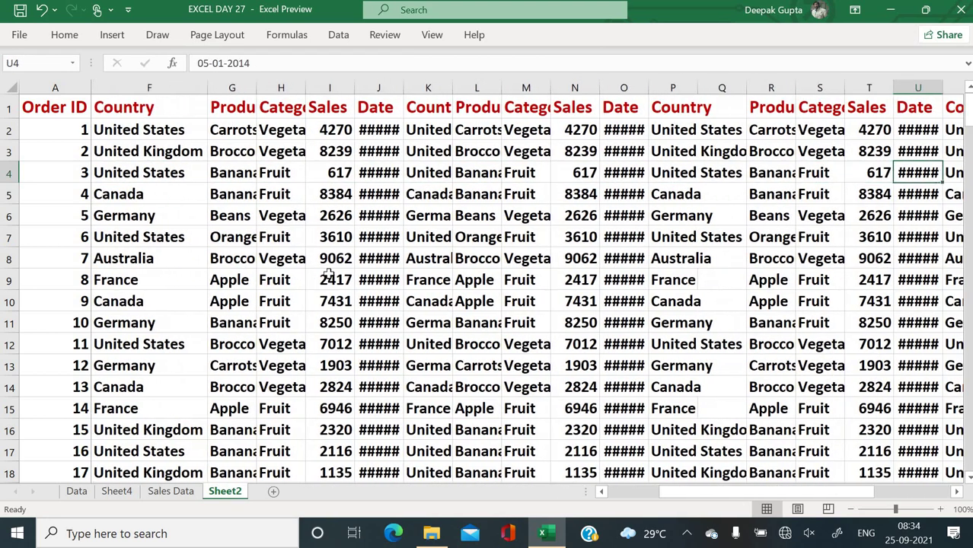
pyautogui.press('Left')
pyautogui.press('Left')
pyautogui.press('Left')
pyautogui.press('Left')
pyautogui.press('Left')
pyautogui.press('Left')
pyautogui.press('Left')
pyautogui.press('Left')
pyautogui.press('Left')
pyautogui.press('Left')
pyautogui.press('Left')
pyautogui.press('Left')
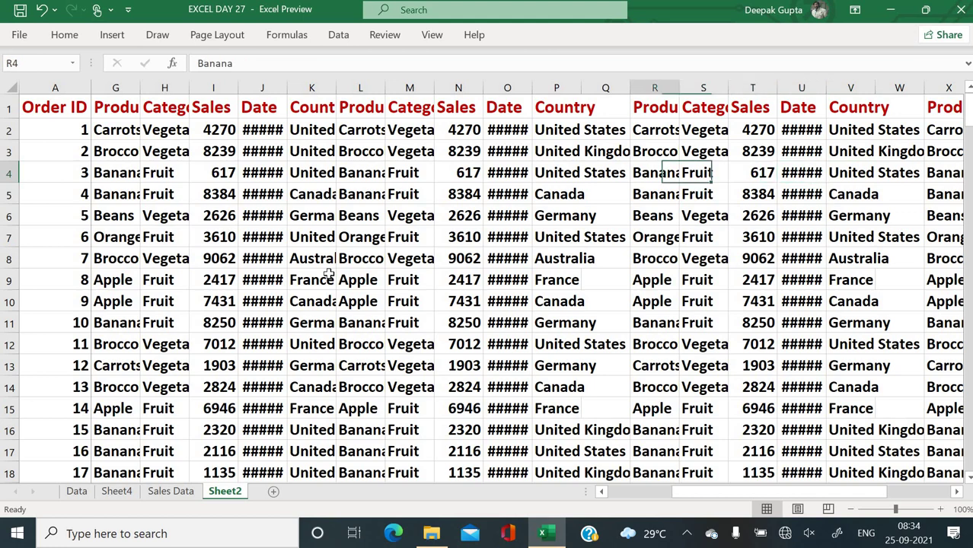
# - Look down column J to row 25 and back to row 1, checking whether the header row stays in view
pyautogui.press('Down')
pyautogui.press('Down')
pyautogui.press('Down')
pyautogui.press('Down')
pyautogui.press('Down')
pyautogui.press('Down')
pyautogui.press('Down')
pyautogui.press('Down')
pyautogui.press('Down')
pyautogui.press('Down')
pyautogui.press('Down')
pyautogui.press('Down')
pyautogui.press('Down')
pyautogui.press('Down')
pyautogui.press('Down')
pyautogui.press('Down')
pyautogui.press('Down')
pyautogui.press('Down')
pyautogui.press('Down')
pyautogui.press('Down')
pyautogui.press('Down')
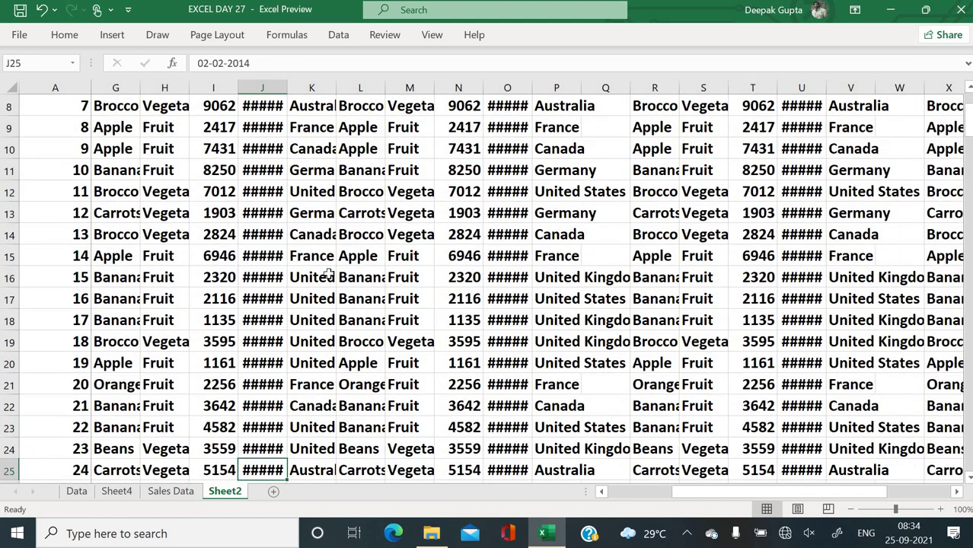
pyautogui.press('Up')
pyautogui.press('Up')
pyautogui.press('Up')
pyautogui.press('Up')
pyautogui.press('Up')
pyautogui.press('Up')
pyautogui.press('Up')
pyautogui.press('Up')
pyautogui.press('Up')
pyautogui.press('Up')
pyautogui.press('Up')
pyautogui.press('Up')
pyautogui.press('Up')
pyautogui.press('Up')
pyautogui.press('Up')
pyautogui.press('Up')
pyautogui.press('Up')
pyautogui.press('Up')
pyautogui.press('Up')
pyautogui.press('Up')
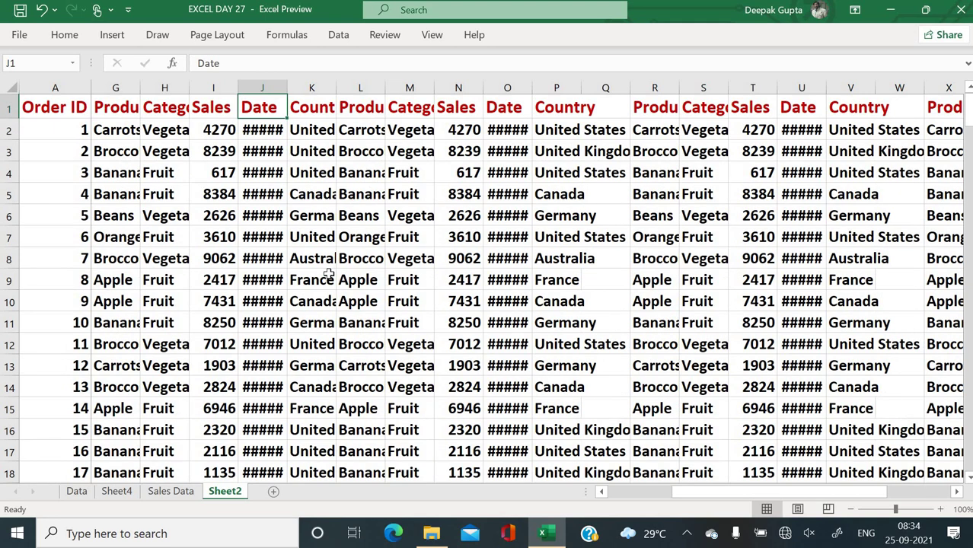
# - Look across row 2 to column AG and back to column G, checking whether Order ID stays in view
pyautogui.press('Down')
pyautogui.press('Right')
pyautogui.press('Right')
pyautogui.press('Right')
pyautogui.press('Right')
pyautogui.press('Right')
pyautogui.press('Right')
pyautogui.press('Right')
pyautogui.press('Right')
pyautogui.press('Right')
pyautogui.press('Right')
pyautogui.press('Right')
pyautogui.press('Right')
pyautogui.press('Right')
pyautogui.press('Right')
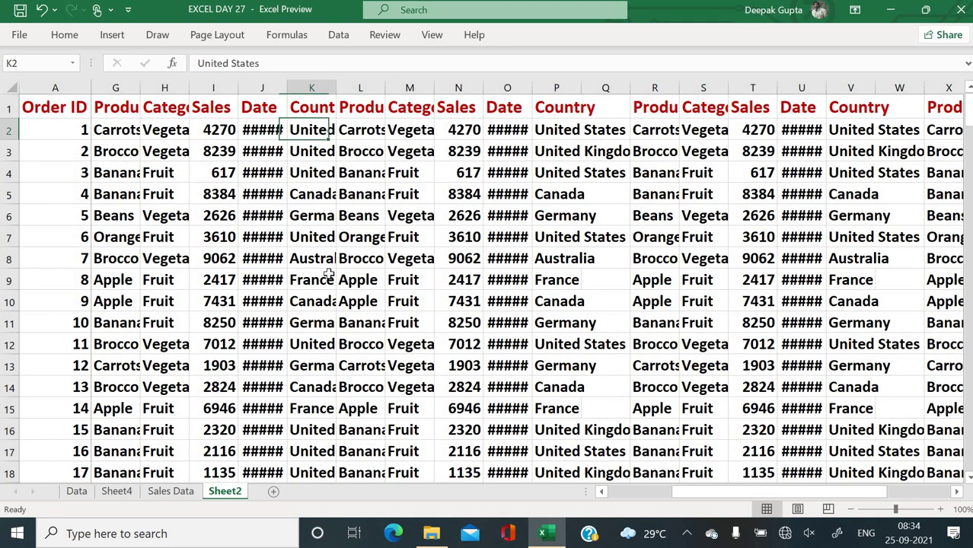
pyautogui.press('Right')
pyautogui.press('Right')
pyautogui.press('Right')
pyautogui.press('Right')
pyautogui.press('Right')
pyautogui.press('Right')
pyautogui.press('Right')
pyautogui.press('Right')
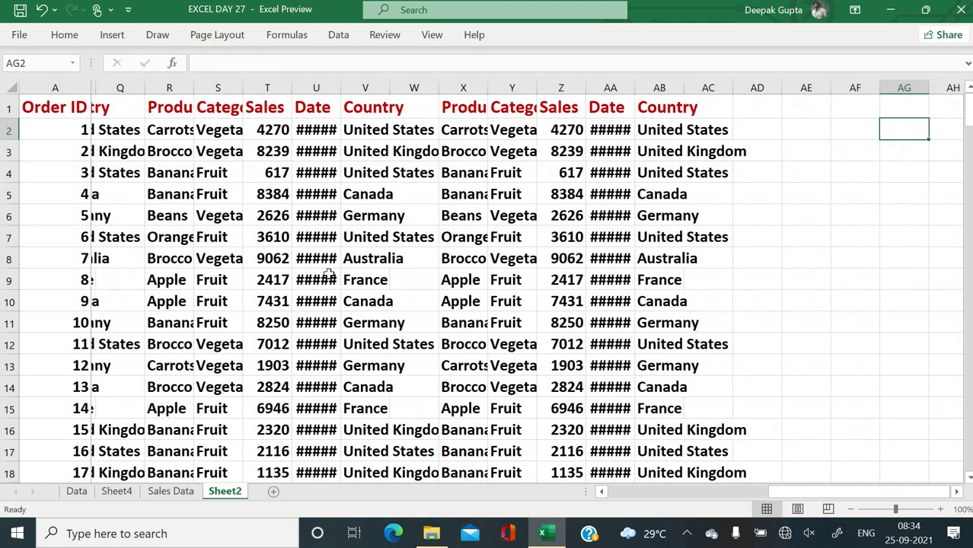
pyautogui.press('Left')
pyautogui.press('Left')
pyautogui.press('Left')
pyautogui.press('Left')
pyautogui.press('Left')
pyautogui.press('Left')
pyautogui.press('Left')
pyautogui.press('Left')
pyautogui.press('Left')
pyautogui.press('Left')
pyautogui.press('Left')
pyautogui.press('Left')
pyautogui.press('Left')
pyautogui.press('Left')
pyautogui.press('Left')
pyautogui.press('Left')
pyautogui.press('Left')
pyautogui.press('Left')
pyautogui.press('Left')
pyautogui.press('Left')
pyautogui.press('Left')
pyautogui.press('Left')
pyautogui.press('Left')
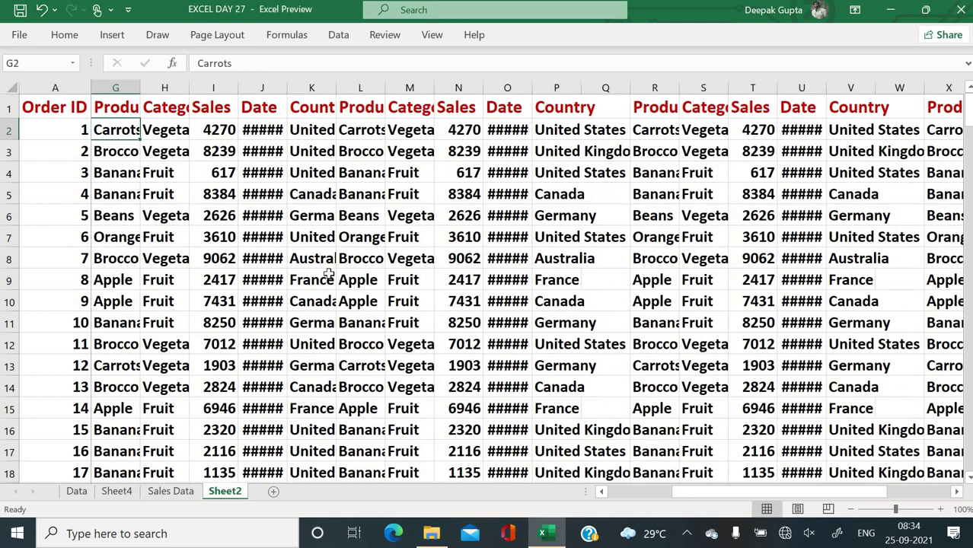
# - Look down the Country column to row 30 and back to its header, checking whether the headings scroll away
pyautogui.press('Right')
pyautogui.press('Down')
pyautogui.press('Down')
pyautogui.press('Down')
pyautogui.press('Down')
pyautogui.press('Down')
pyautogui.press('Down')
pyautogui.press('Down')
pyautogui.press('Down')
pyautogui.press('Down')
pyautogui.press('Down')
pyautogui.press('Down')
pyautogui.press('Down')
pyautogui.press('Down')
pyautogui.press('Down')
pyautogui.press('Down')
pyautogui.press('Down')
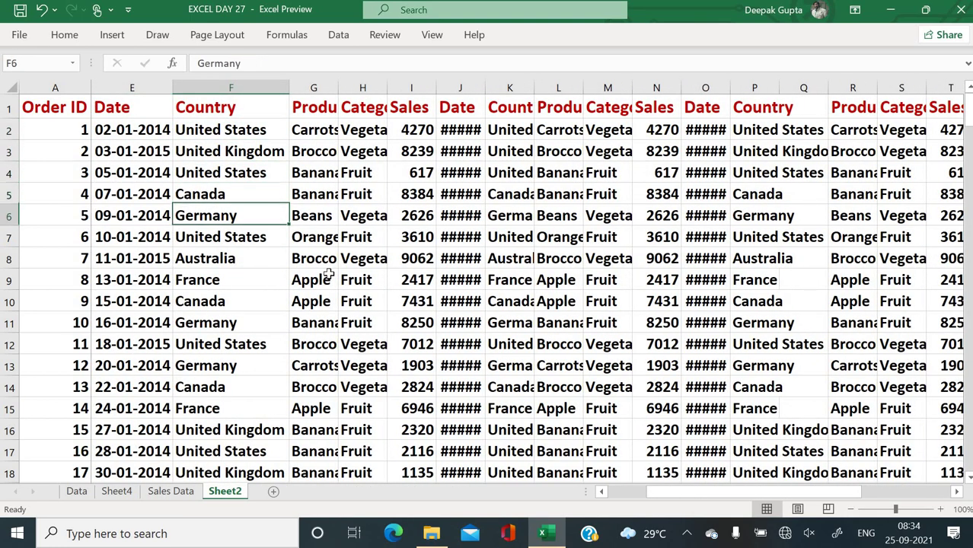
pyautogui.press('Down')
pyautogui.press('Down')
pyautogui.press('Down')
pyautogui.press('Down')
pyautogui.press('Down')
pyautogui.press('Down')
pyautogui.press('Down')
pyautogui.press('Down')
pyautogui.press('Down')
pyautogui.press('Down')
pyautogui.press('Down')
pyautogui.press('Down')
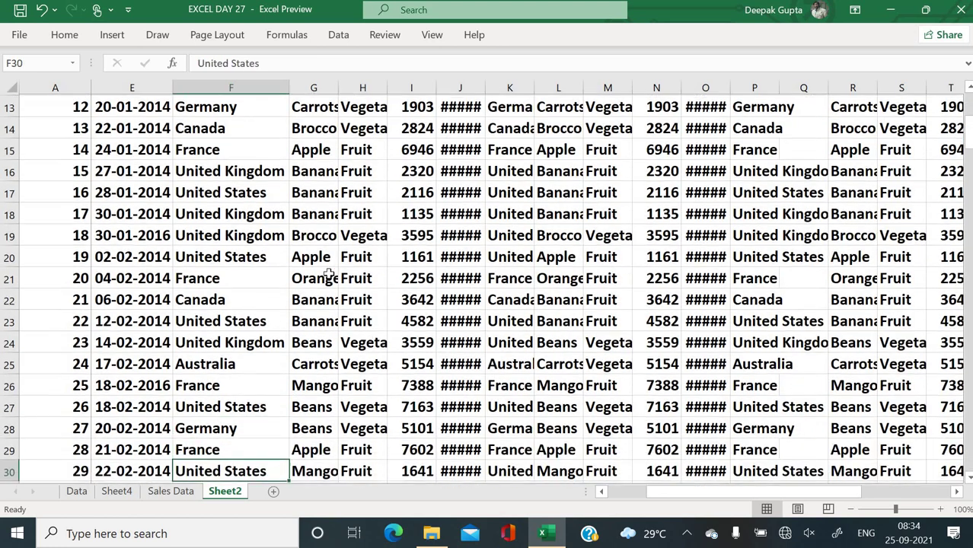
pyautogui.press('Up')
pyautogui.press('Up')
pyautogui.press('Up')
pyautogui.press('Up')
pyautogui.press('Up')
pyautogui.press('Up')
pyautogui.press('Up')
pyautogui.press('Up')
pyautogui.press('Up')
pyautogui.press('Up')
pyautogui.press('Up')
pyautogui.press('Up')
pyautogui.press('Up')
pyautogui.press('Up')
pyautogui.press('Up')
pyautogui.press('Up')
pyautogui.press('Up')
pyautogui.press('Up')
pyautogui.press('Up')
pyautogui.press('Up')
pyautogui.press('Up')
pyautogui.press('Up')
pyautogui.press('Up')
pyautogui.press('Up')
pyautogui.press('Up')
pyautogui.press('Up')
pyautogui.press('Up')
pyautogui.press('Up')
pyautogui.press('Up')
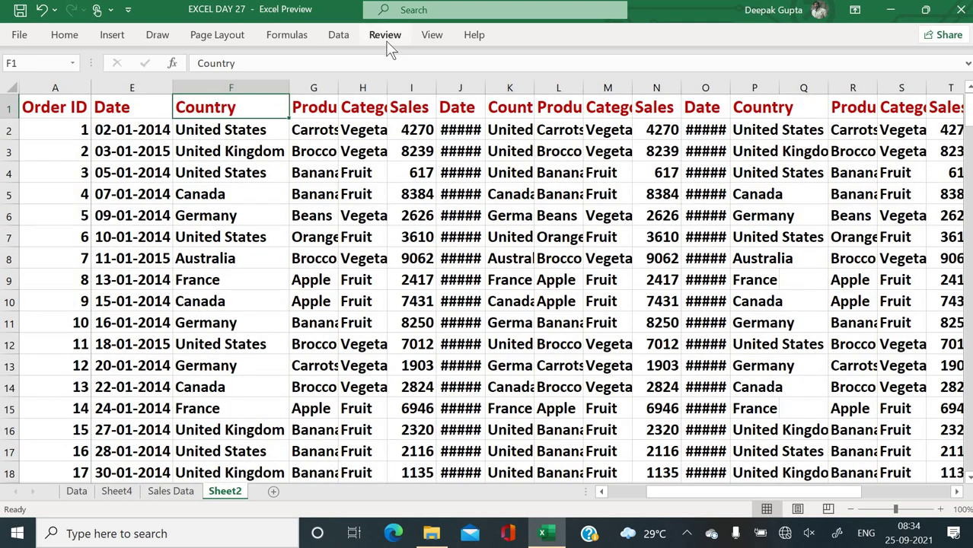
pyautogui.click(435, 38)
pyautogui.click(502, 94)
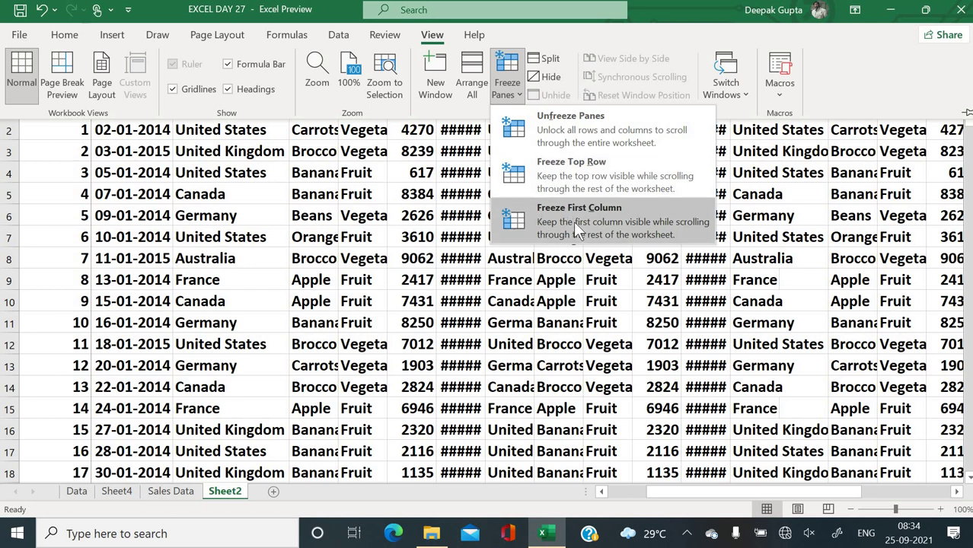
pyautogui.click(374, 208)
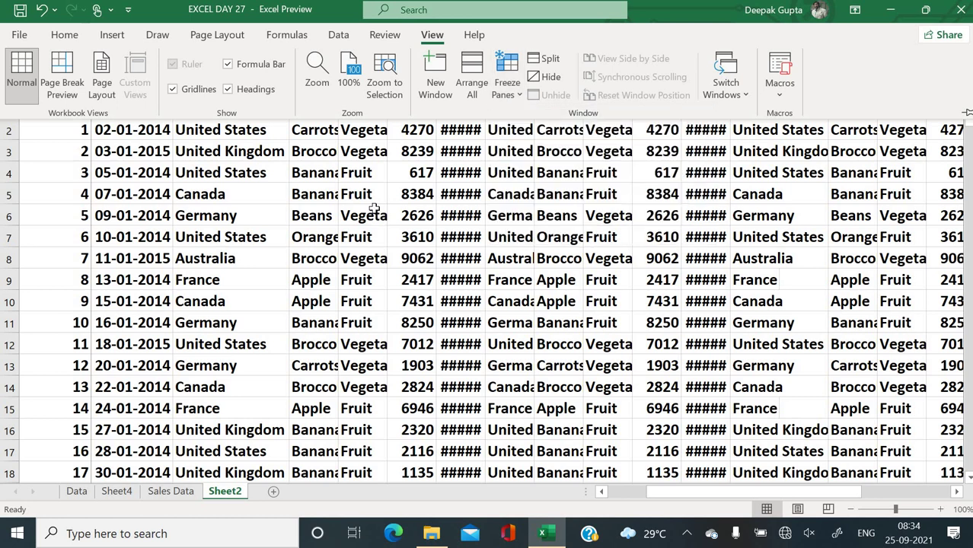
pyautogui.click(536, 154)
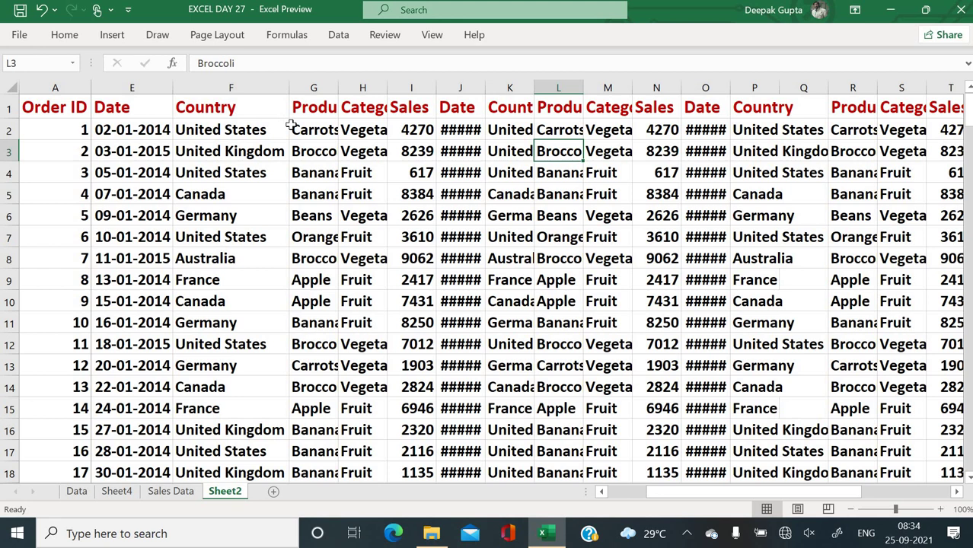
# - Unfreeze the panes on Sheet2 to release the locked first column
pyautogui.click(440, 39)
pyautogui.click(512, 96)
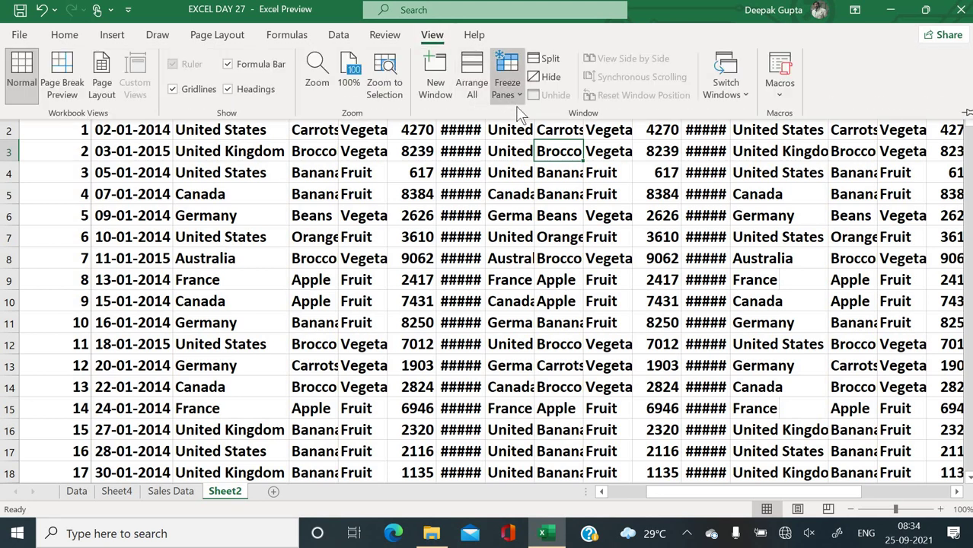
pyautogui.click(538, 136)
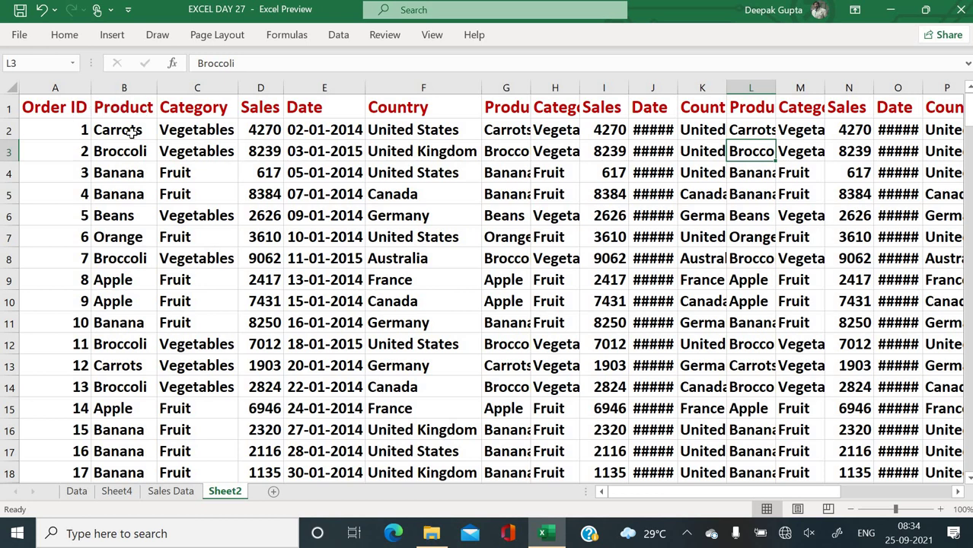
# - Examine cells A2, B2 and C2 to identify the cell below the header row and beside the Order ID column
pyautogui.click(132, 132)
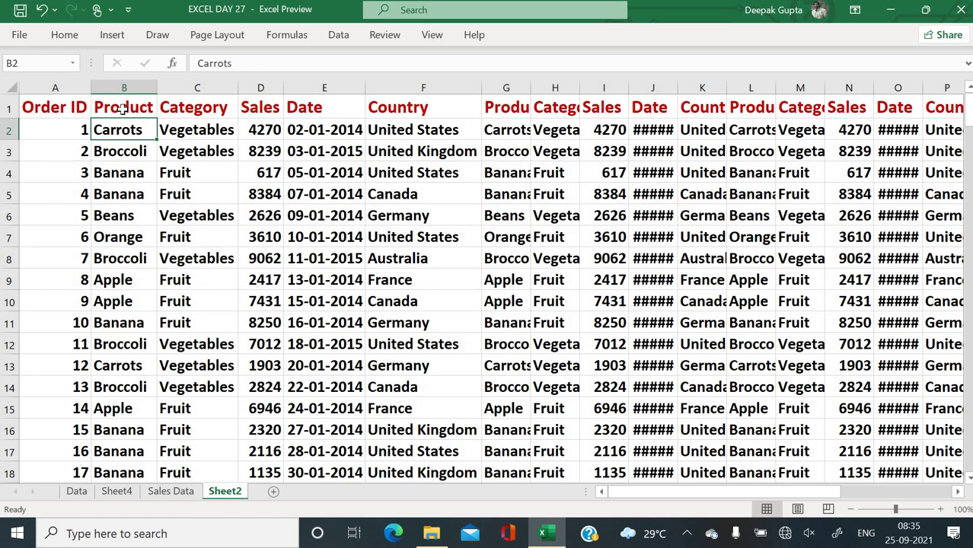
pyautogui.click(80, 130)
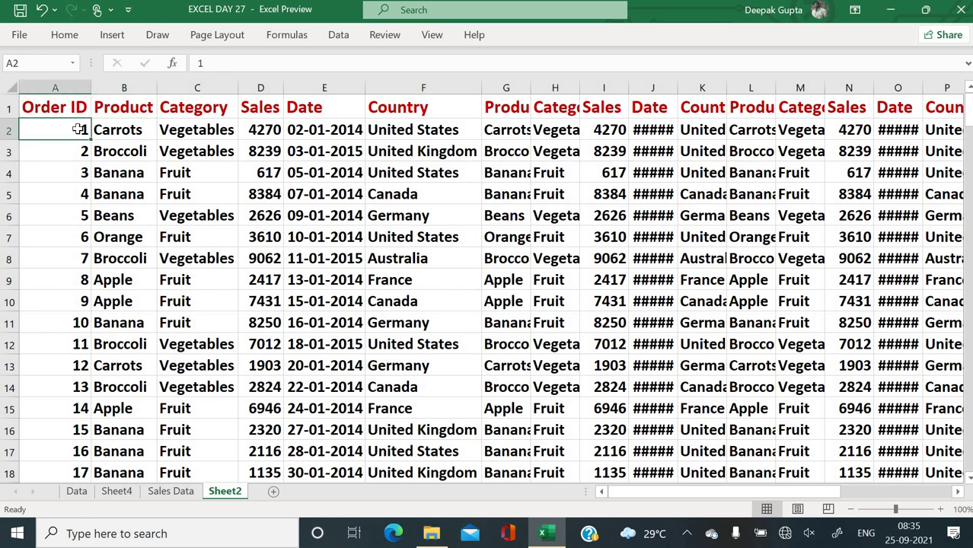
pyautogui.click(122, 130)
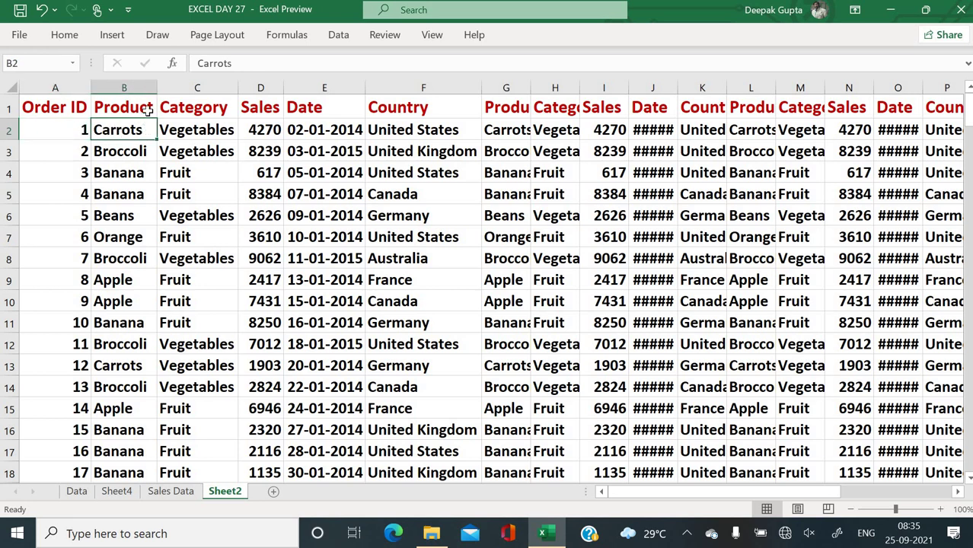
pyautogui.click(147, 104)
pyautogui.click(137, 130)
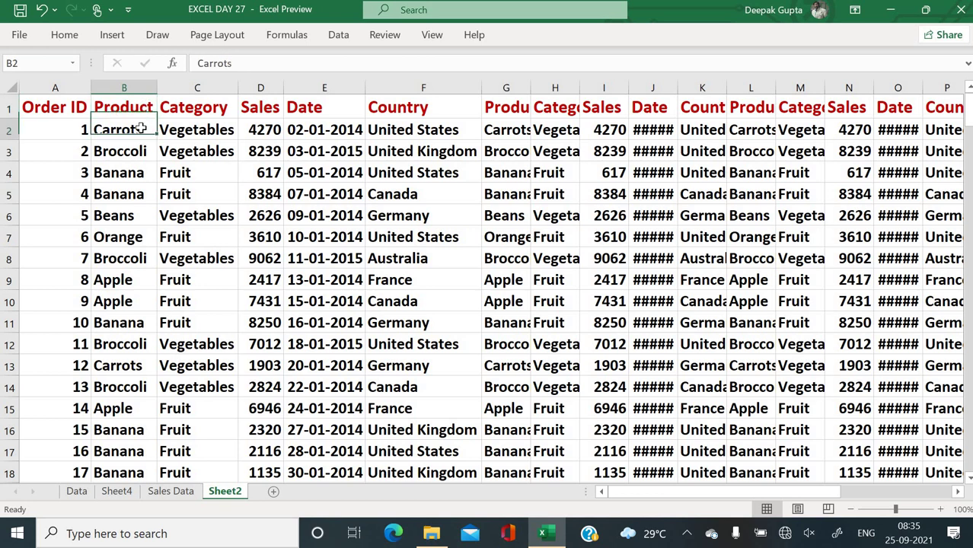
pyautogui.click(68, 131)
pyautogui.click(124, 129)
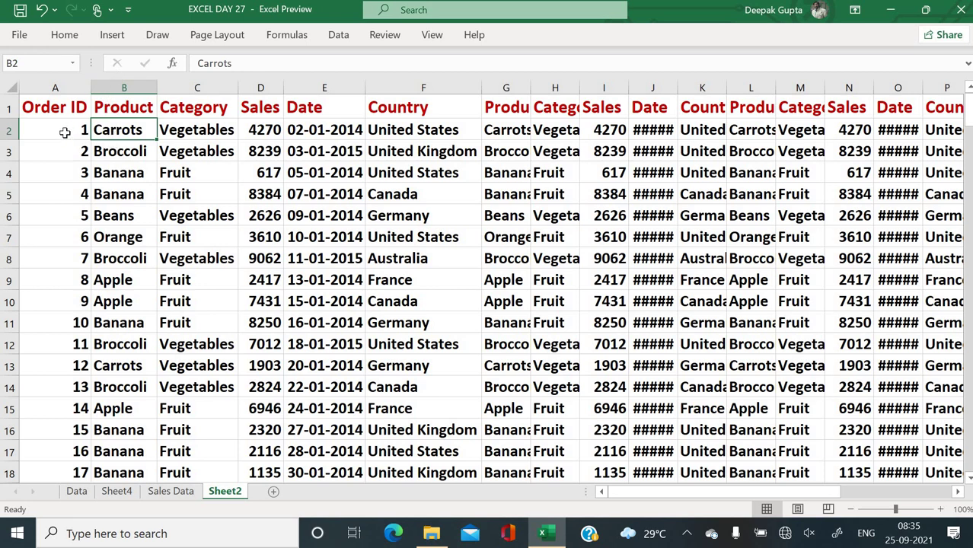
pyautogui.click(196, 129)
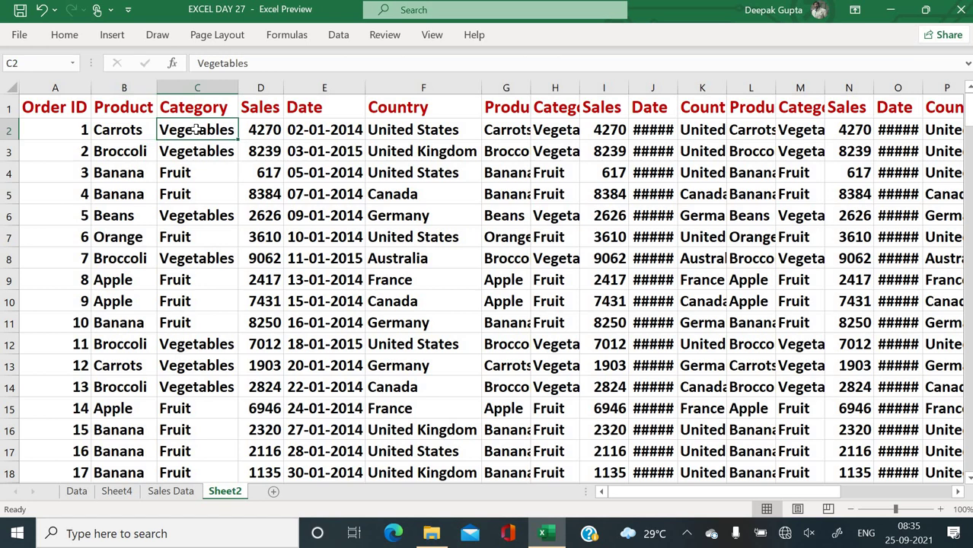
# - Freeze the panes at cell B2 to lock both the header row and the Order ID column
pyautogui.click(129, 134)
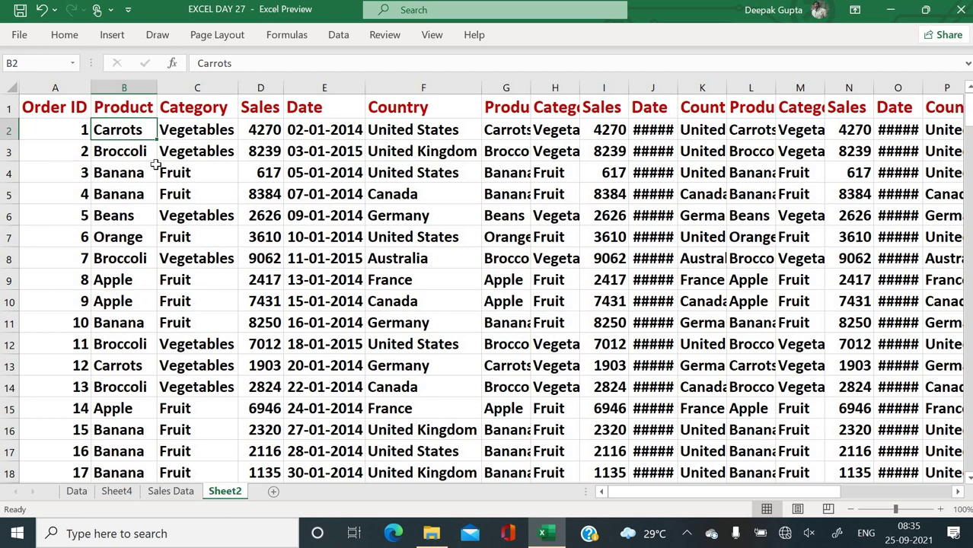
pyautogui.click(134, 151)
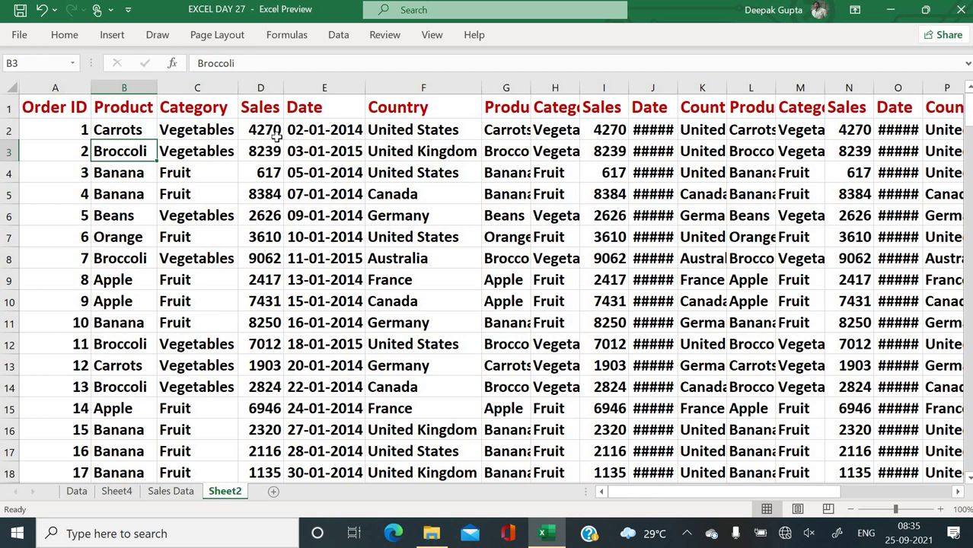
pyautogui.click(106, 129)
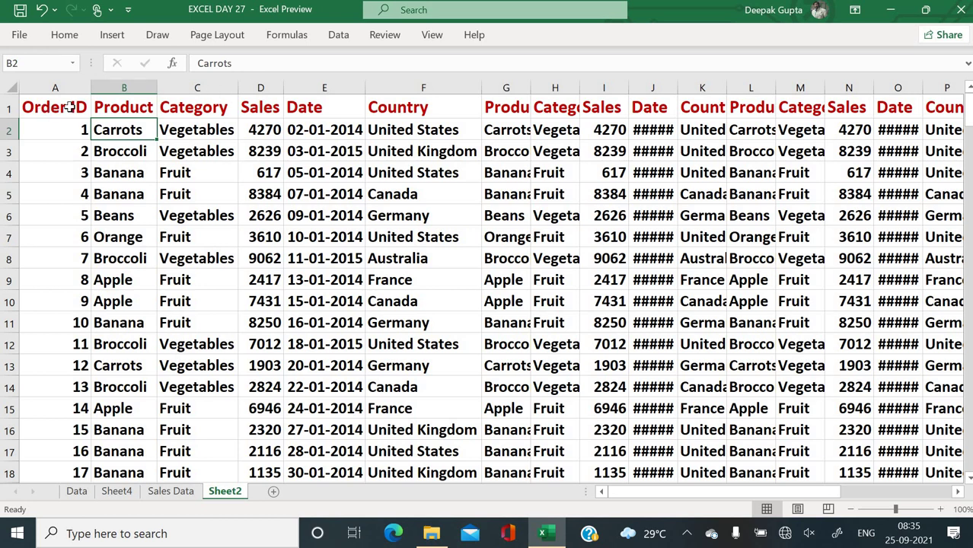
pyautogui.click(433, 37)
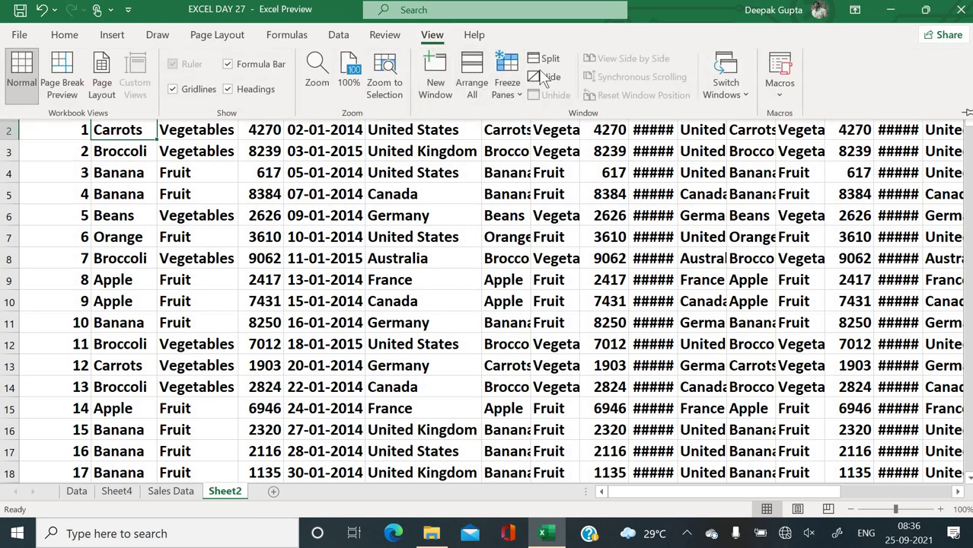
pyautogui.click(517, 88)
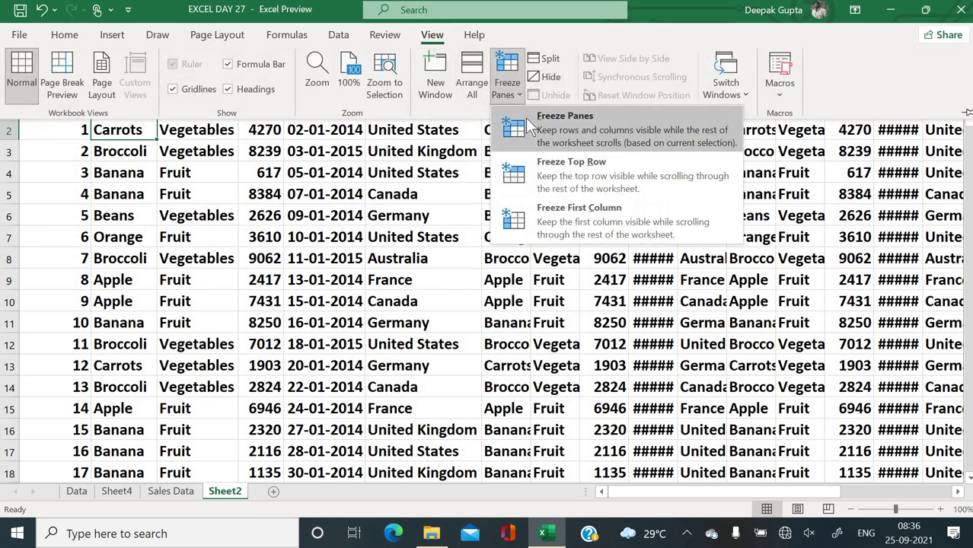
pyautogui.click(527, 120)
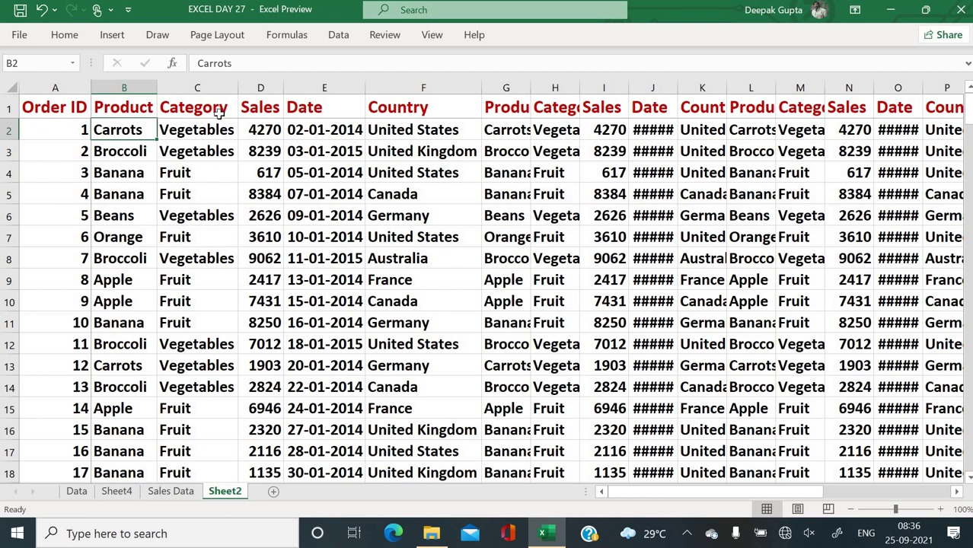
# - Look across row 2 past column Q and back to column K, checking whether Order ID stays in view
pyautogui.press('Right')
pyautogui.press('Right')
pyautogui.press('Right')
pyautogui.press('Right')
pyautogui.press('Right')
pyautogui.press('Right')
pyautogui.press('Right')
pyautogui.press('Right')
pyautogui.press('Right')
pyautogui.press('Right')
pyautogui.press('Right')
pyautogui.press('Right')
pyautogui.press('Right')
pyautogui.press('Right')
pyautogui.press('Right')
pyautogui.press('Right')
pyautogui.press('Right')
pyautogui.press('Right')
pyautogui.press('Right')
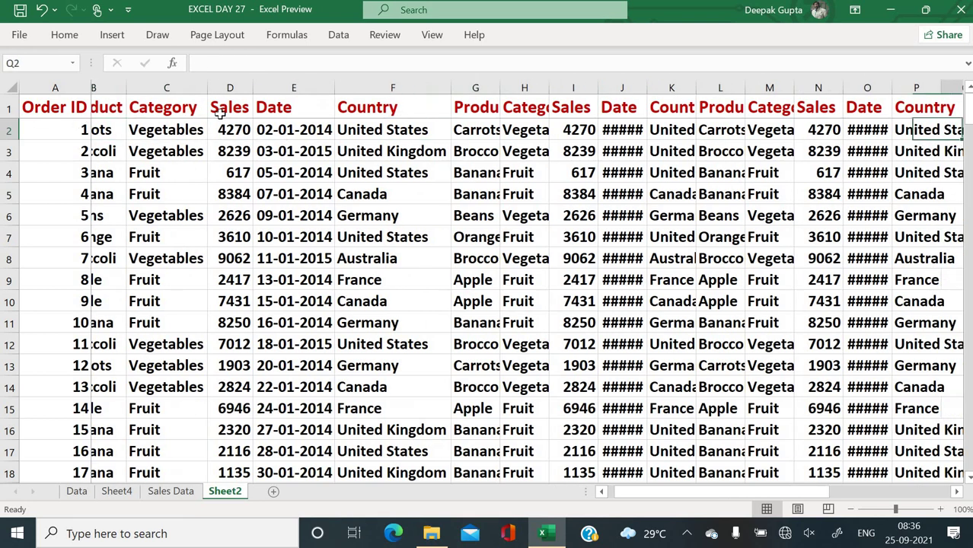
pyautogui.press('Right')
pyautogui.press('Left')
pyautogui.press('Left')
pyautogui.press('Left')
pyautogui.press('Left')
pyautogui.press('Left')
pyautogui.press('Left')
pyautogui.press('Left')
pyautogui.press('Left')
pyautogui.press('Left')
pyautogui.press('Left')
pyautogui.press('Left')
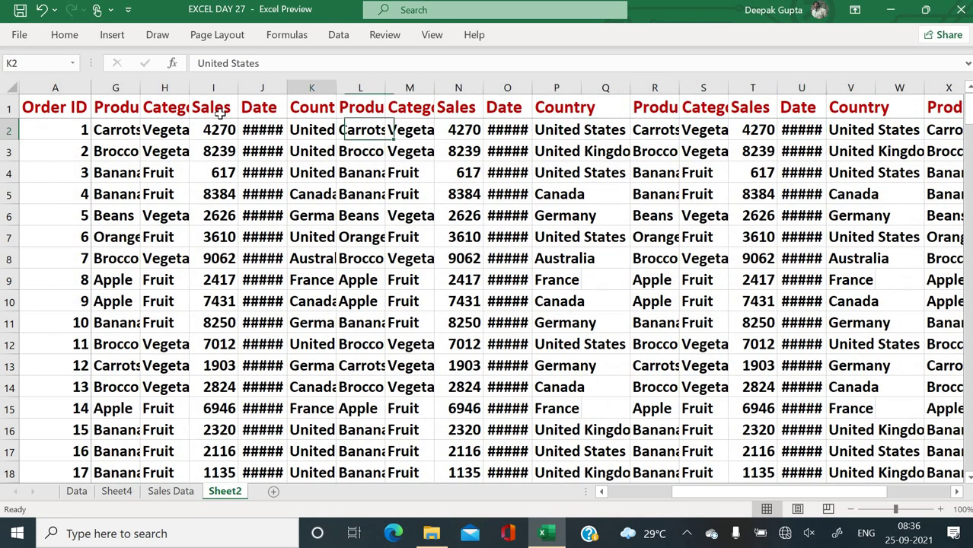
# - Look down column K from row 2 to row 23, checking whether the header row stays in view
pyautogui.press('Down')
pyautogui.press('Down')
pyautogui.press('Down')
pyautogui.press('Down')
pyautogui.press('Down')
pyautogui.press('Down')
pyautogui.press('Down')
pyautogui.press('Down')
pyautogui.press('Down')
pyautogui.press('Down')
pyautogui.press('Down')
pyautogui.press('Down')
pyautogui.press('Down')
pyautogui.press('Down')
pyautogui.press('Down')
pyautogui.press('Down')
pyautogui.press('Down')
pyautogui.press('Down')
pyautogui.press('Down')
pyautogui.press('Down')
pyautogui.press('Down')
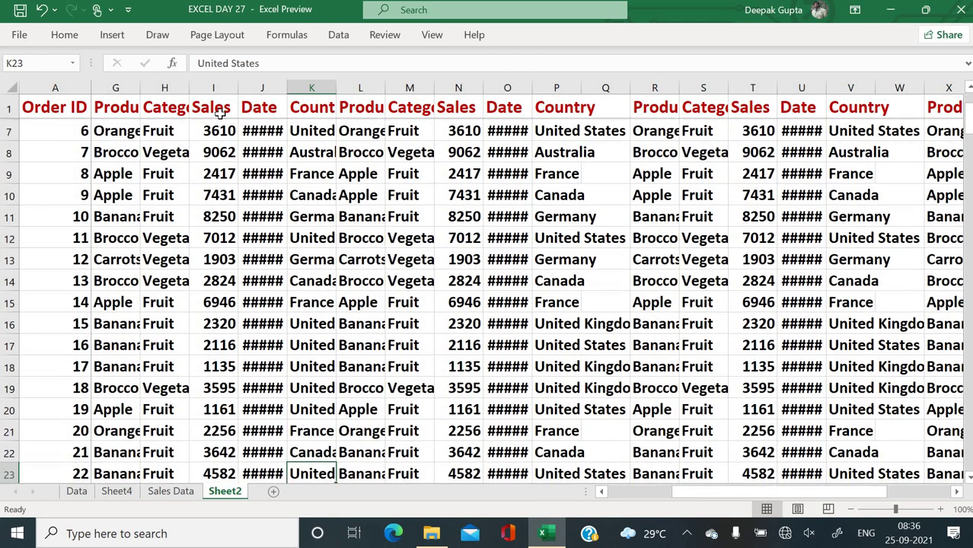
# - Look across to column AA and down to Z30, checking both the locked header row and the locked Order ID column
pyautogui.press('Right')
pyautogui.press('Right')
pyautogui.press('Right')
pyautogui.press('Right')
pyautogui.press('Right')
pyautogui.press('Right')
pyautogui.press('Right')
pyautogui.press('Right')
pyautogui.press('Right')
pyautogui.press('Right')
pyautogui.press('Right')
pyautogui.press('Right')
pyautogui.press('Right')
pyautogui.press('Right')
pyautogui.press('Right')
pyautogui.press('Right')
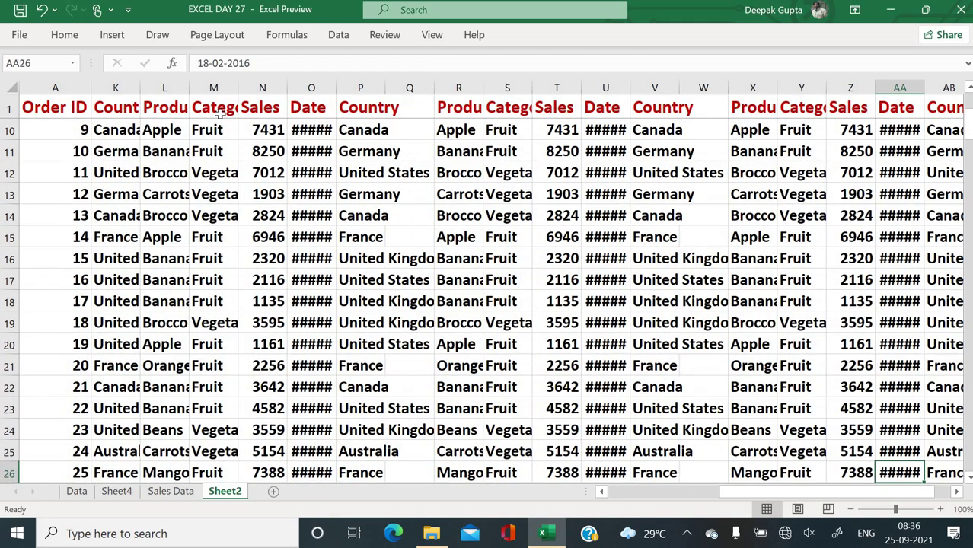
pyautogui.press('Left')
pyautogui.press('Down')
pyautogui.press('Down')
pyautogui.press('Down')
pyautogui.press('Down')
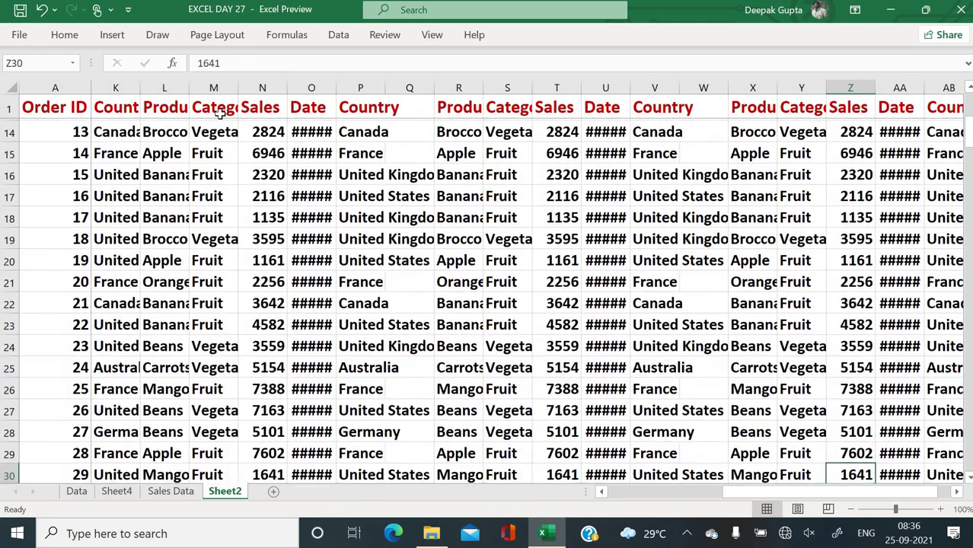
# - Look back along row 30 from column Z to the Order ID column
pyautogui.press('Left')
pyautogui.press('Left')
pyautogui.press('Left')
pyautogui.press('Left')
pyautogui.press('Left')
pyautogui.press('Left')
pyautogui.press('Left')
pyautogui.press('Left')
pyautogui.press('Left')
pyautogui.press('Left')
pyautogui.press('Left')
pyautogui.press('Left')
pyautogui.press('Left')
pyautogui.press('Left')
pyautogui.press('Left')
pyautogui.press('Left')
pyautogui.press('Left')
pyautogui.press('Left')
pyautogui.press('Left')
pyautogui.press('Left')
pyautogui.press('Left')
pyautogui.press('Left')
pyautogui.press('Left')
pyautogui.press('Left')
pyautogui.press('Left')
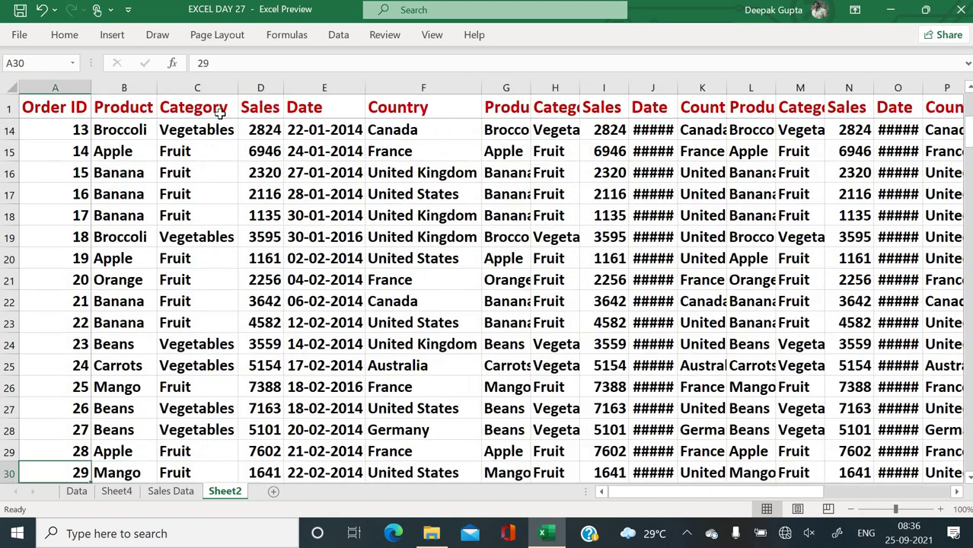
# - Look back up the Order ID column from row 30 and return to the Category header in C1
pyautogui.press('Up')
pyautogui.press('Up')
pyautogui.press('Up')
pyautogui.press('Up')
pyautogui.press('Up')
pyautogui.press('Up')
pyautogui.press('Up')
pyautogui.press('Up')
pyautogui.press('Up')
pyautogui.press('Up')
pyautogui.press('Up')
pyautogui.press('Up')
pyautogui.press('Up')
pyautogui.press('Up')
pyautogui.press('Up')
pyautogui.press('Up')
pyautogui.press('Up')
pyautogui.press('Up')
pyautogui.press('Up')
pyautogui.press('Up')
pyautogui.press('Up')
pyautogui.press('Up')
pyautogui.press('Up')
pyautogui.press('Up')
pyautogui.press('Up')
pyautogui.press('Up')
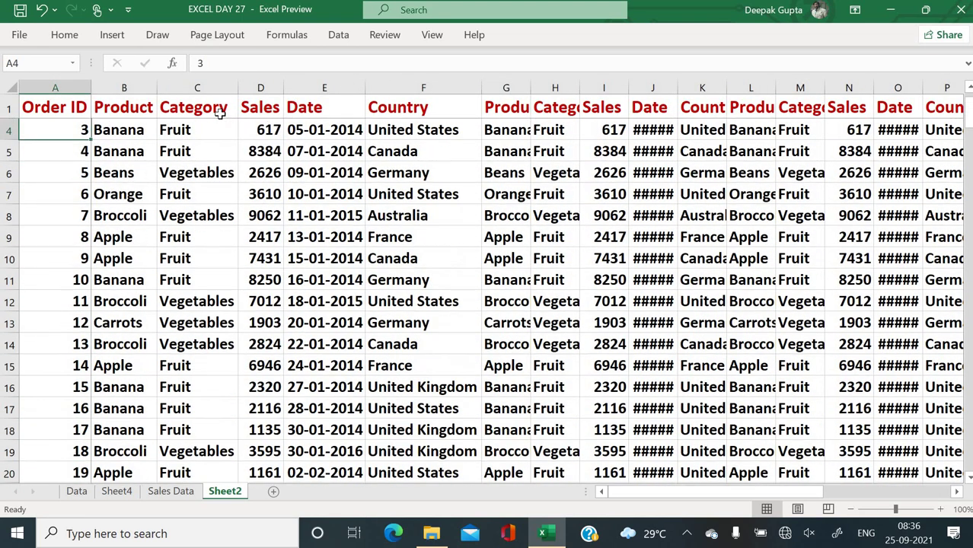
pyautogui.press('Right')
pyautogui.press('Right')
pyautogui.press('Up')
pyautogui.press('Up')
pyautogui.press('Up')
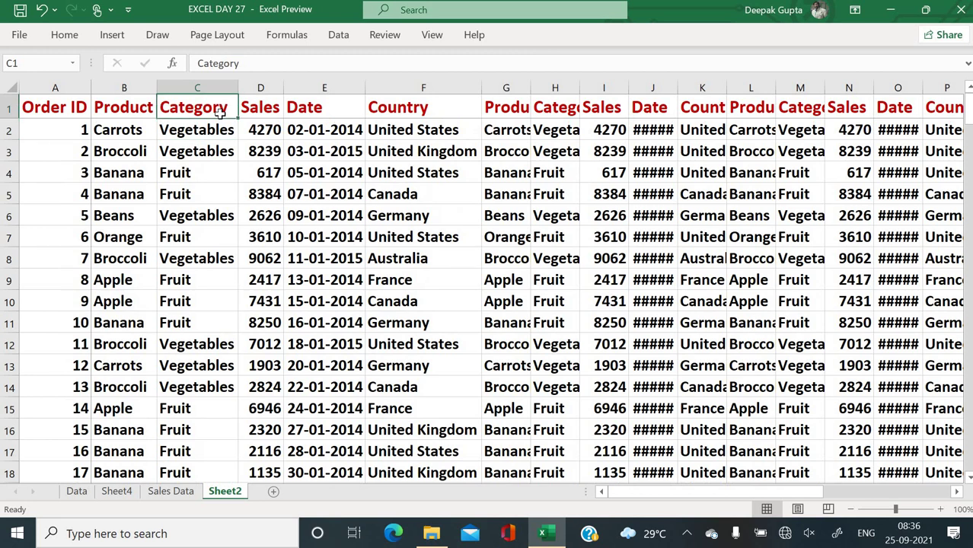
# - Unfreeze the panes on Sheet2 to release the locked header row and Order ID column
pyautogui.click(381, 131)
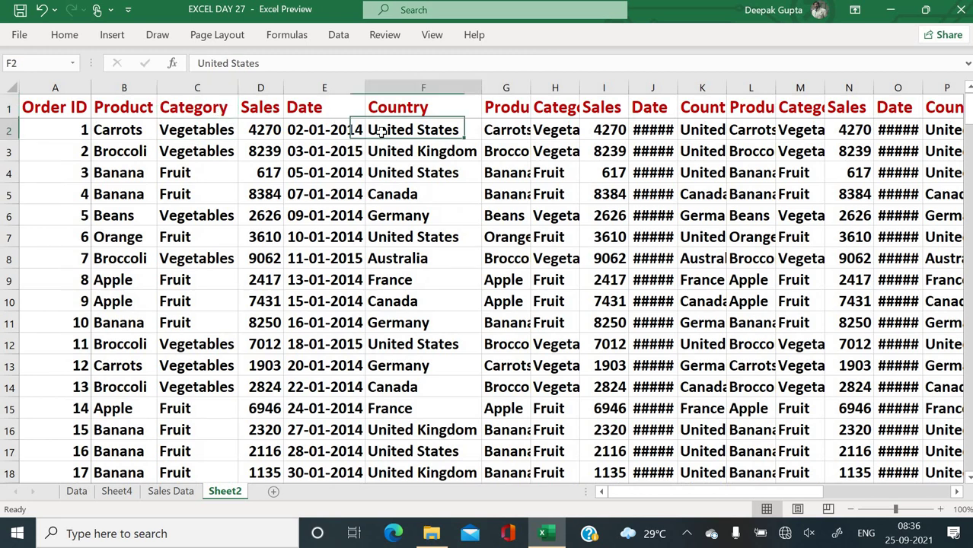
pyautogui.click(439, 40)
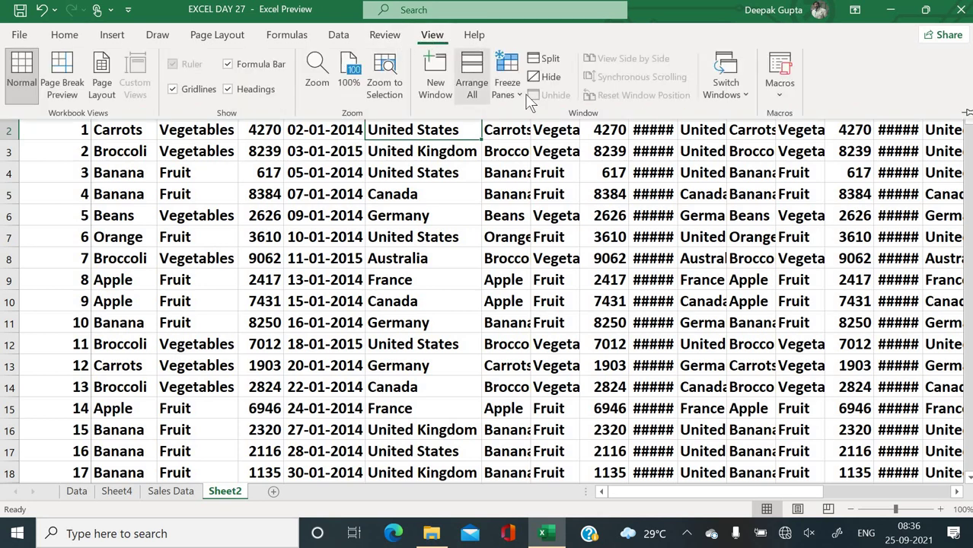
pyautogui.click(522, 101)
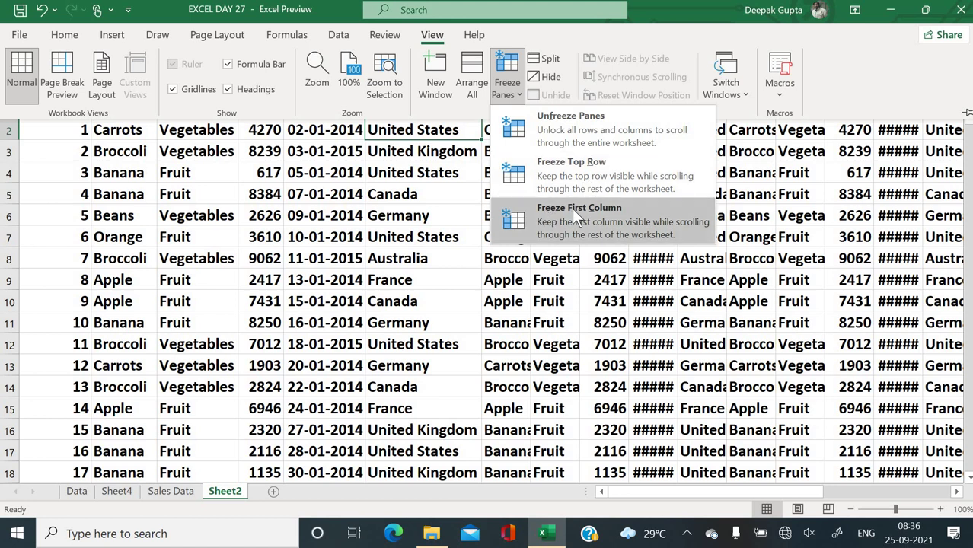
pyautogui.click(537, 135)
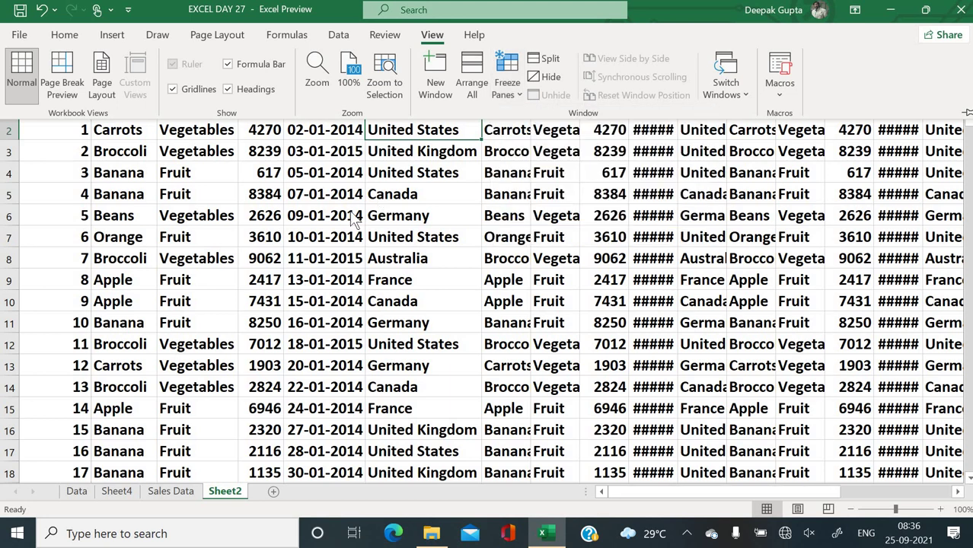
pyautogui.click(127, 131)
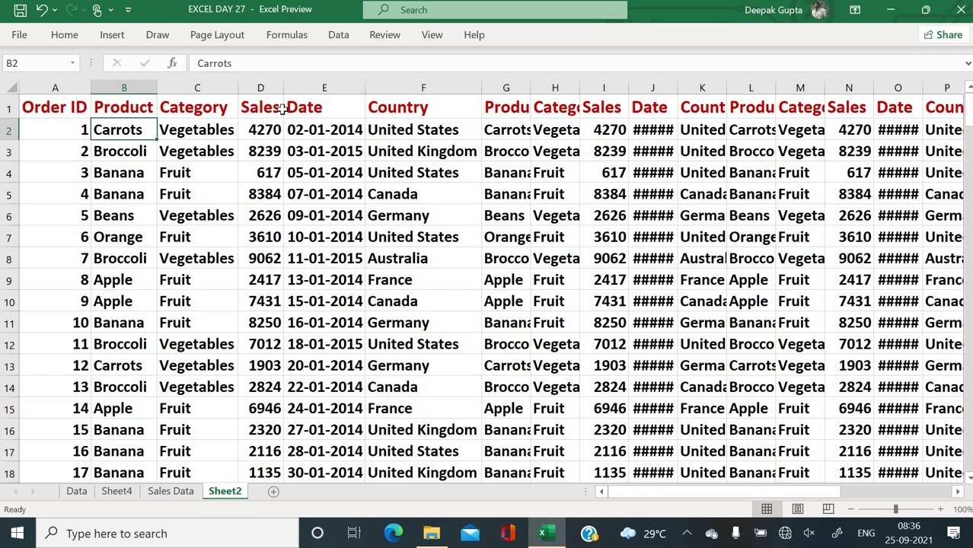
pyautogui.click(385, 35)
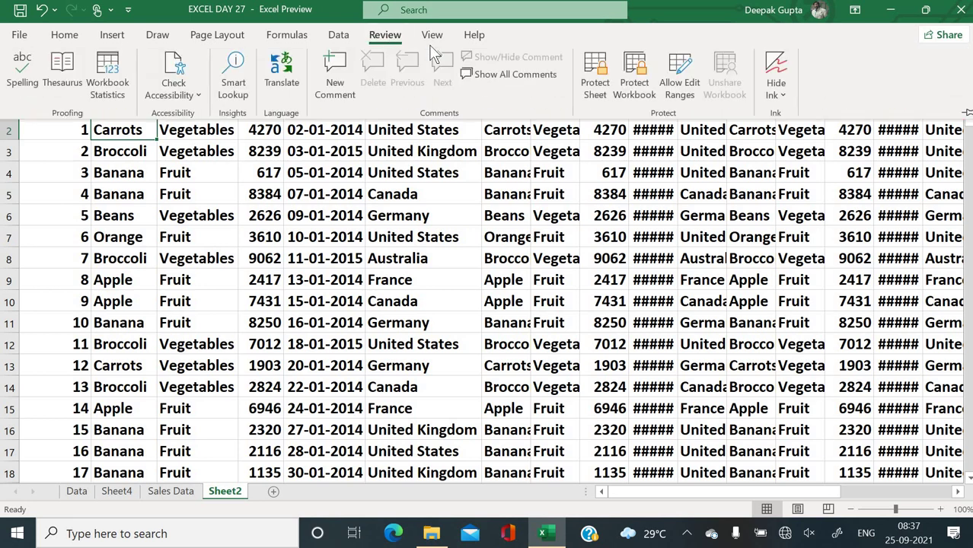
pyautogui.click(431, 36)
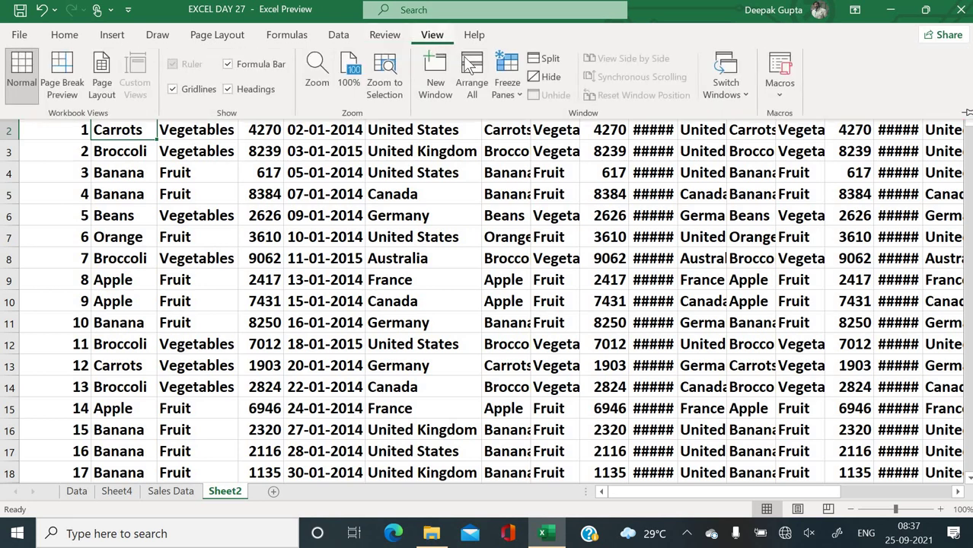
pyautogui.click(548, 63)
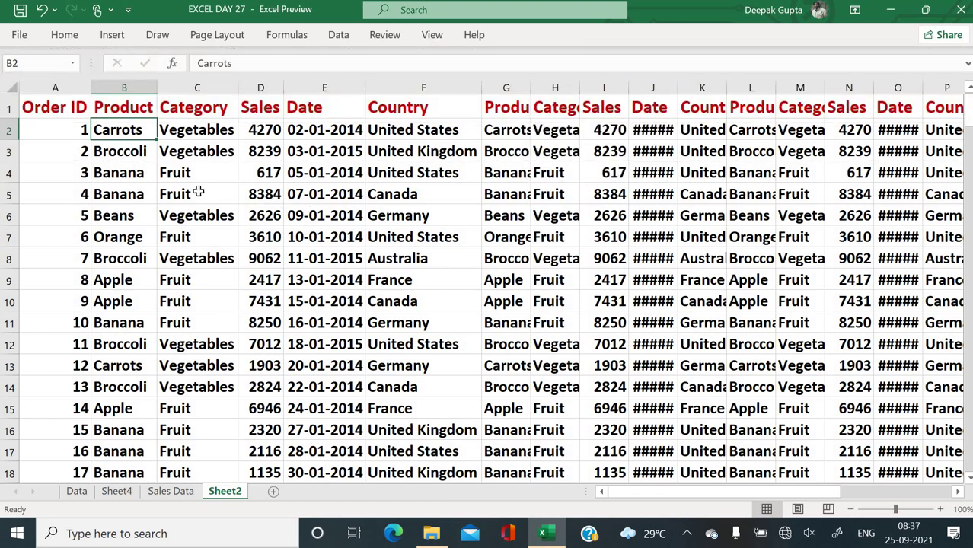
# - Compare the Product entries in B5 and B141 by looking down the sheet and back to the header row
pyautogui.click(114, 197)
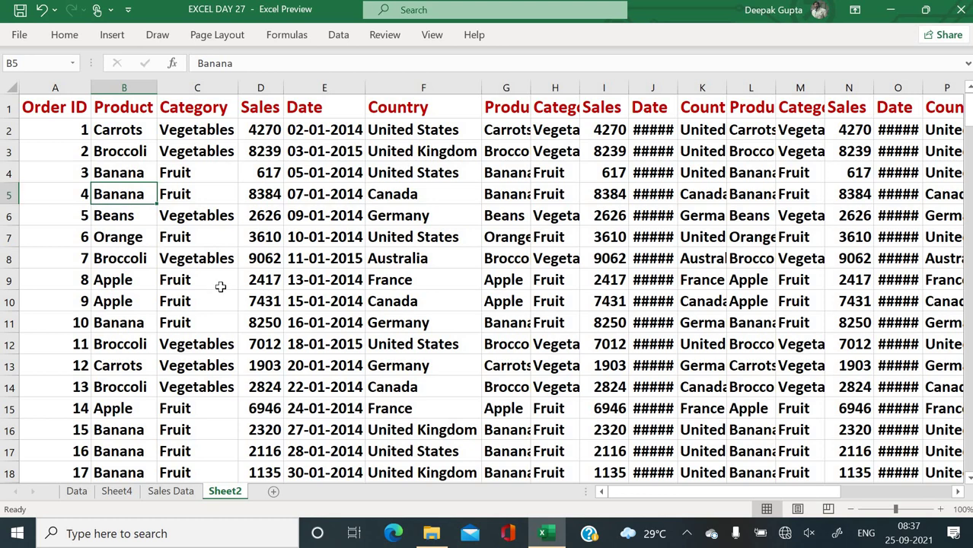
pyautogui.scroll(-3, 220, 286)
pyautogui.scroll(3, 220, 286)
pyautogui.scroll(-20, 129, 220)
pyautogui.scroll(2, 130, 218)
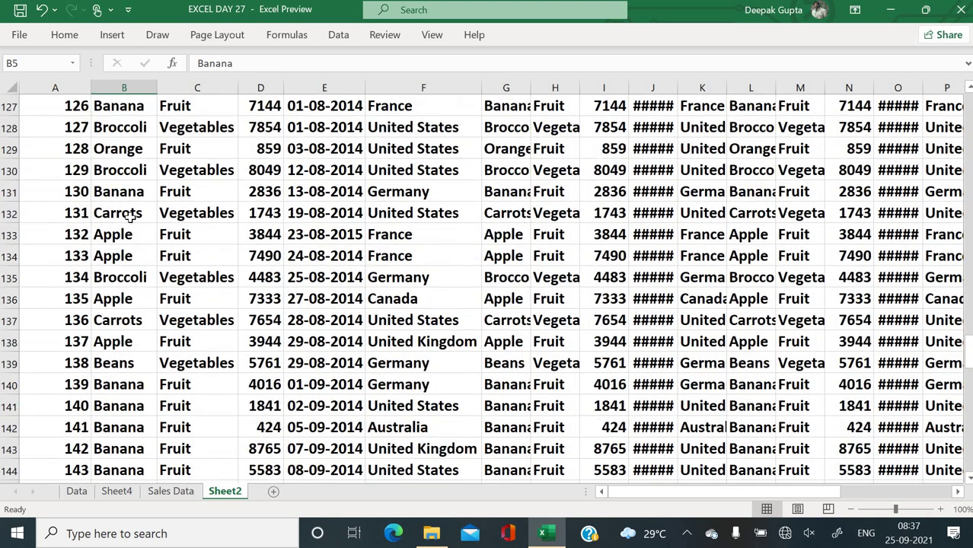
pyautogui.click(120, 406)
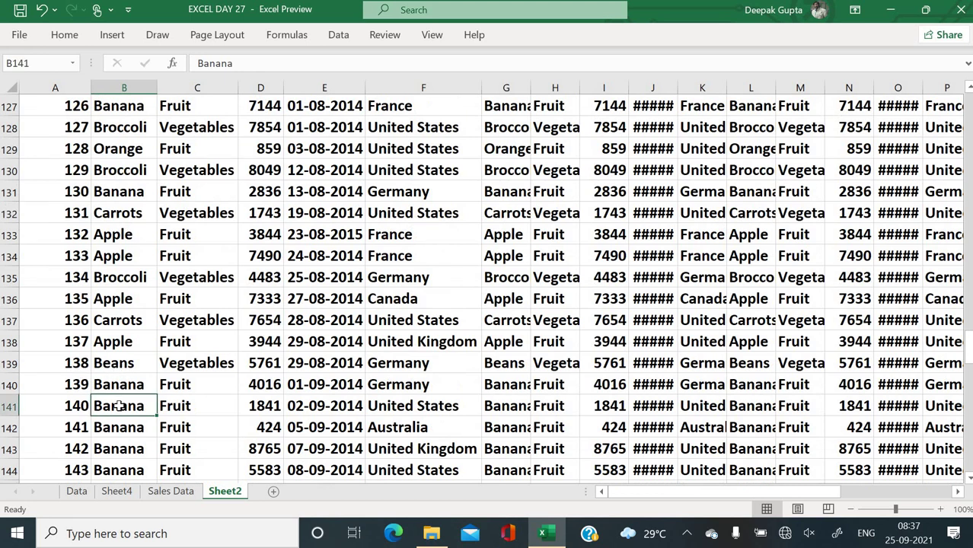
pyautogui.scroll(-1, 119, 406)
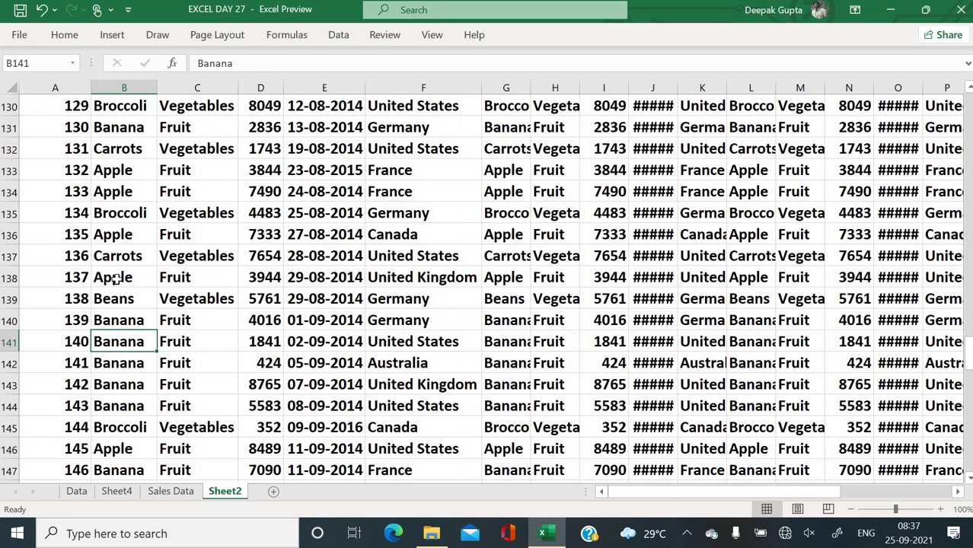
pyautogui.scroll(20, 117, 280)
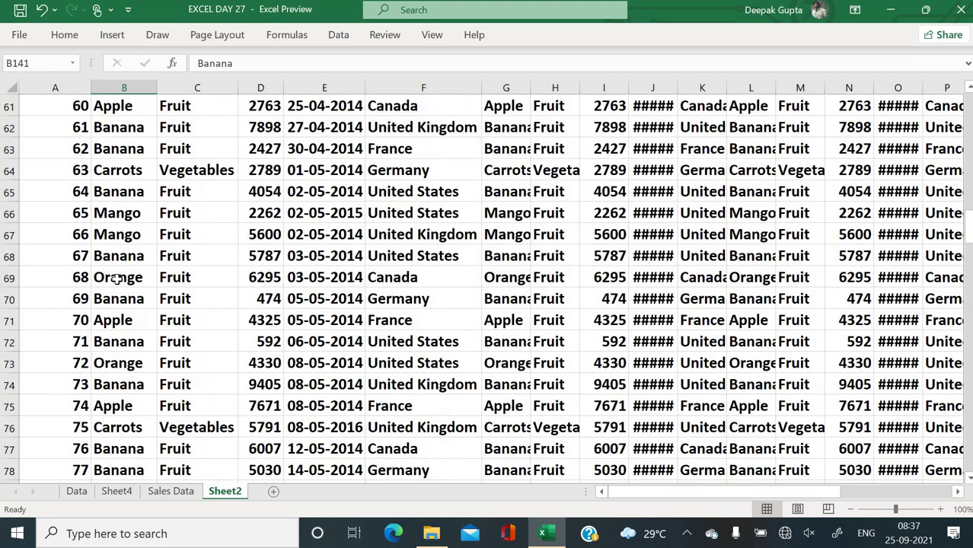
pyautogui.scroll(20, 117, 279)
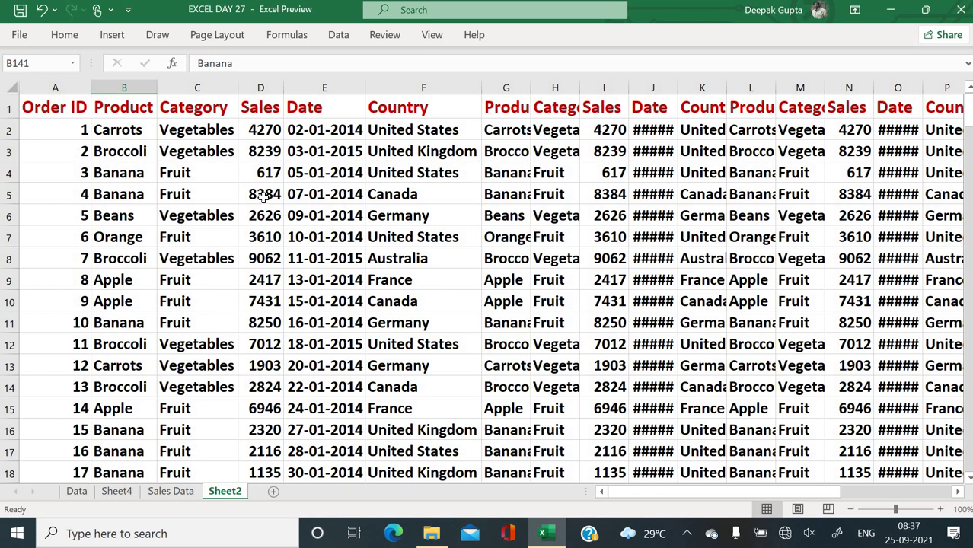
# - Look down the unfrozen table again to row 141 and return to the first records around row 10
pyautogui.scroll(-20, 252, 211)
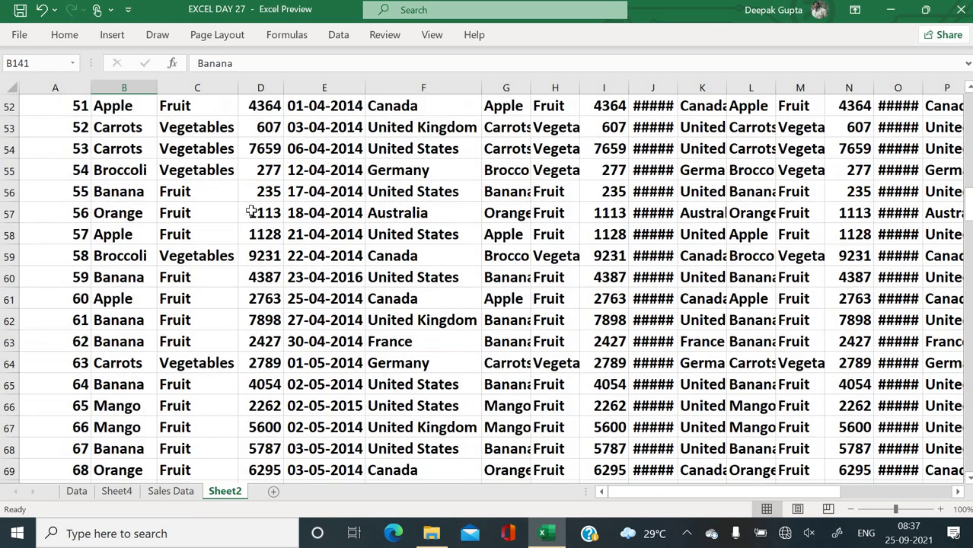
pyautogui.scroll(-9, 251, 211)
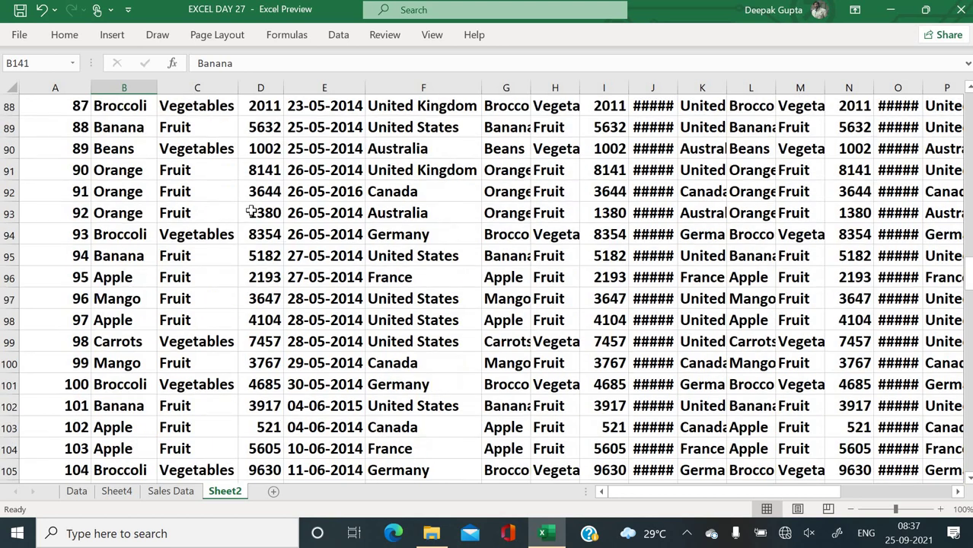
pyautogui.scroll(-4, 163, 362)
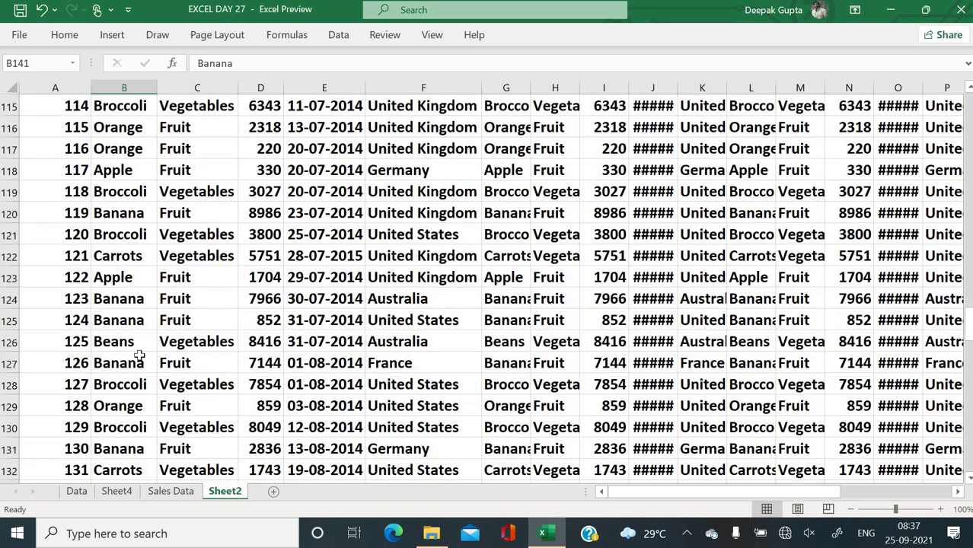
pyautogui.scroll(-5, 122, 335)
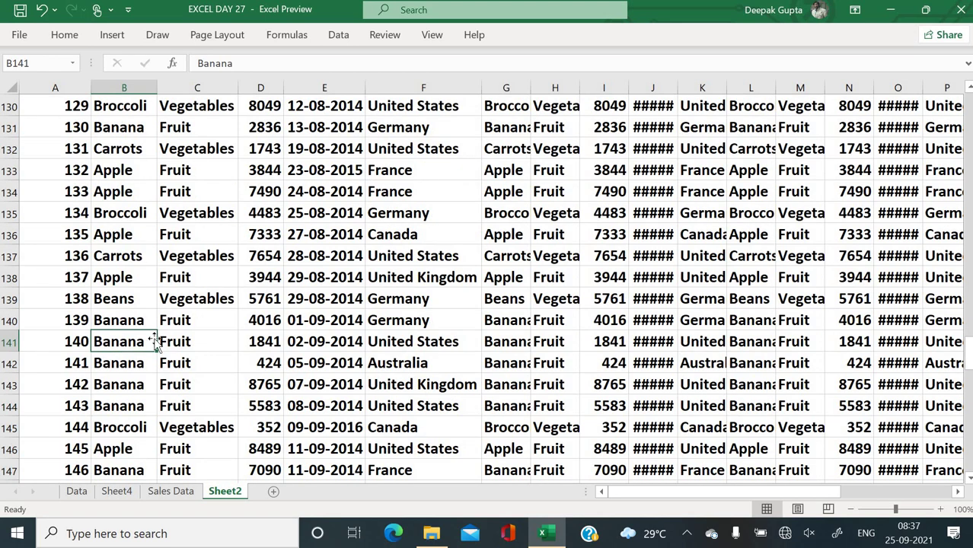
pyautogui.scroll(20, 154, 343)
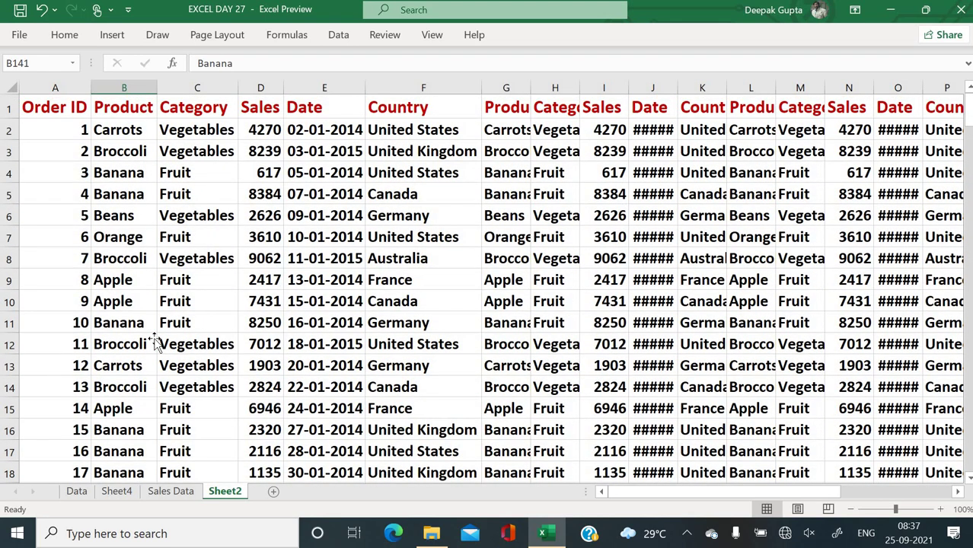
pyautogui.click(325, 307)
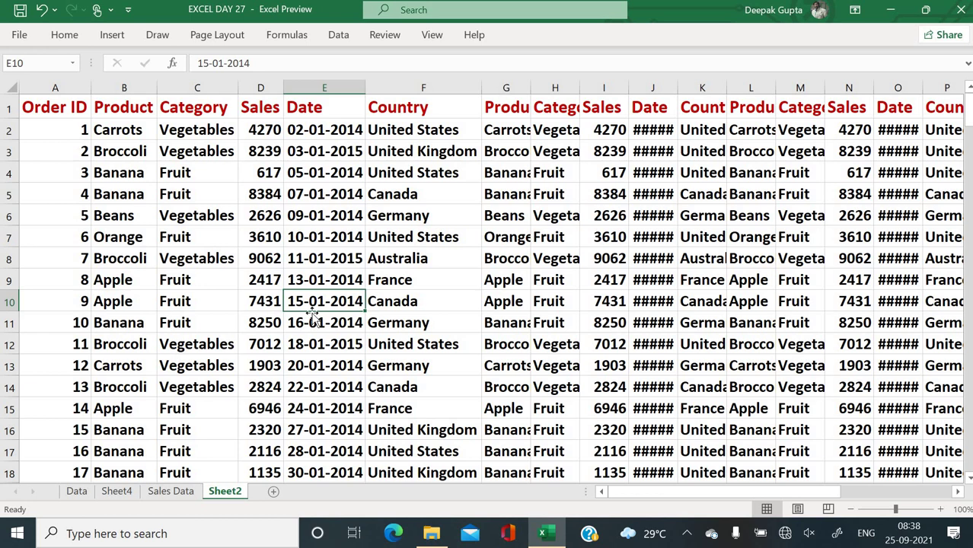
pyautogui.click(375, 306)
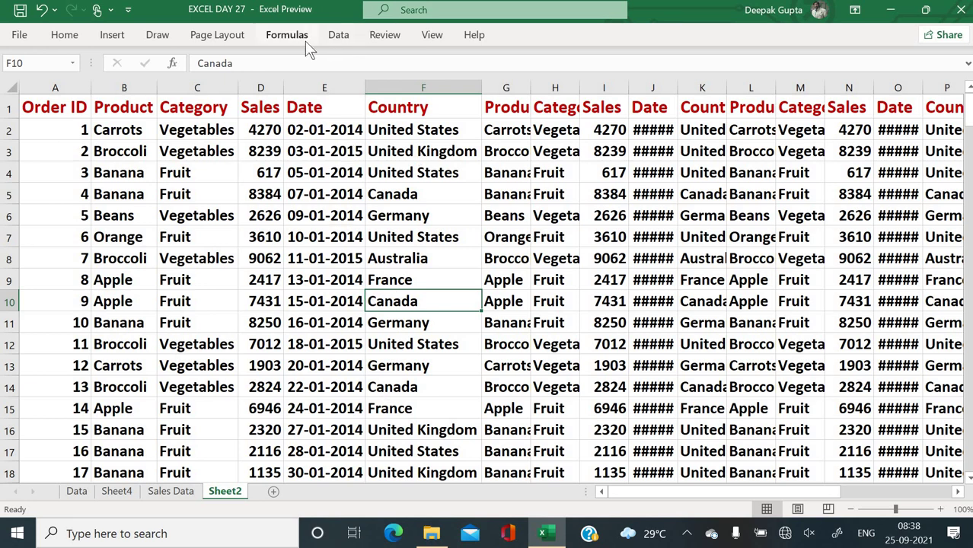
# - Split the Sheet2 window into four panes at cell F10
pyautogui.click(385, 38)
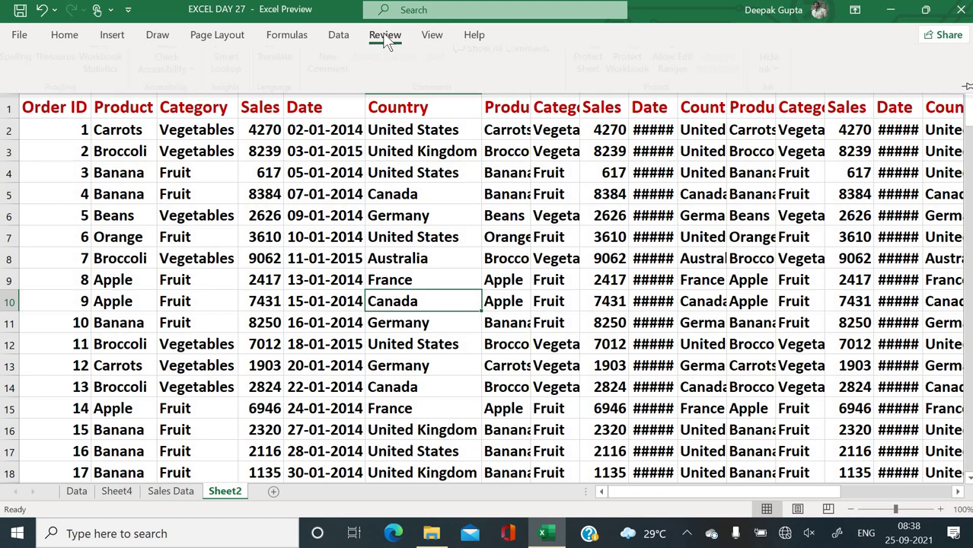
pyautogui.click(431, 35)
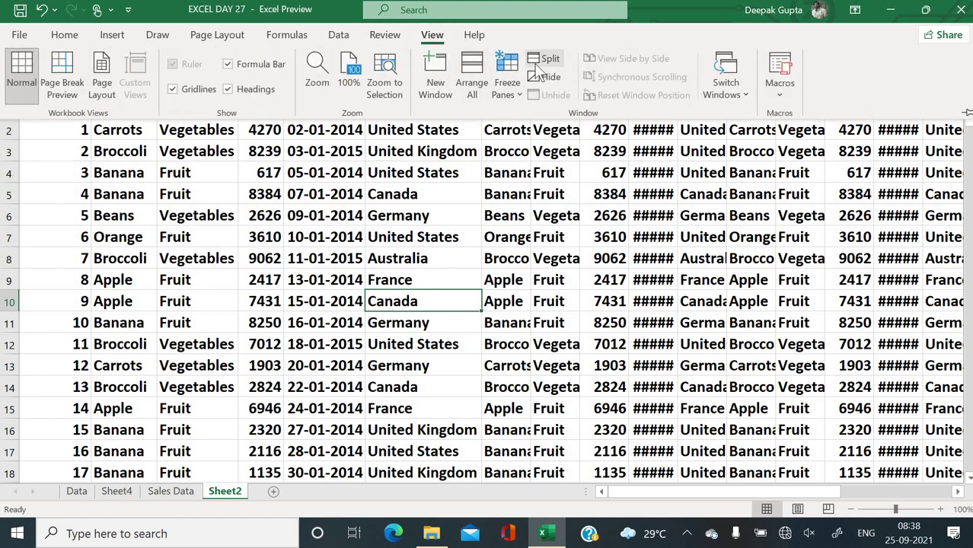
pyautogui.click(536, 65)
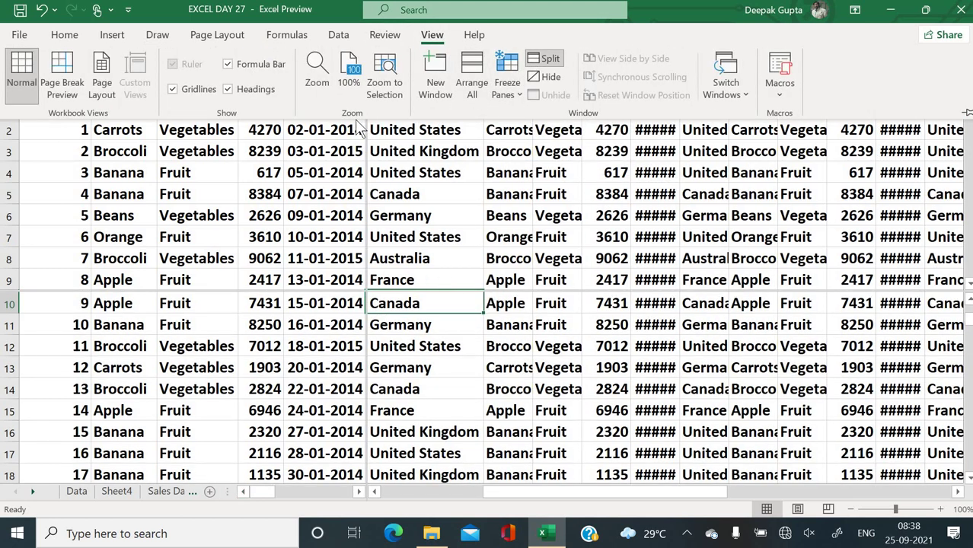
# - Examine the four panes around the split by selecting cells in each, such as E6 and F11
pyautogui.click(414, 226)
pyautogui.click(297, 220)
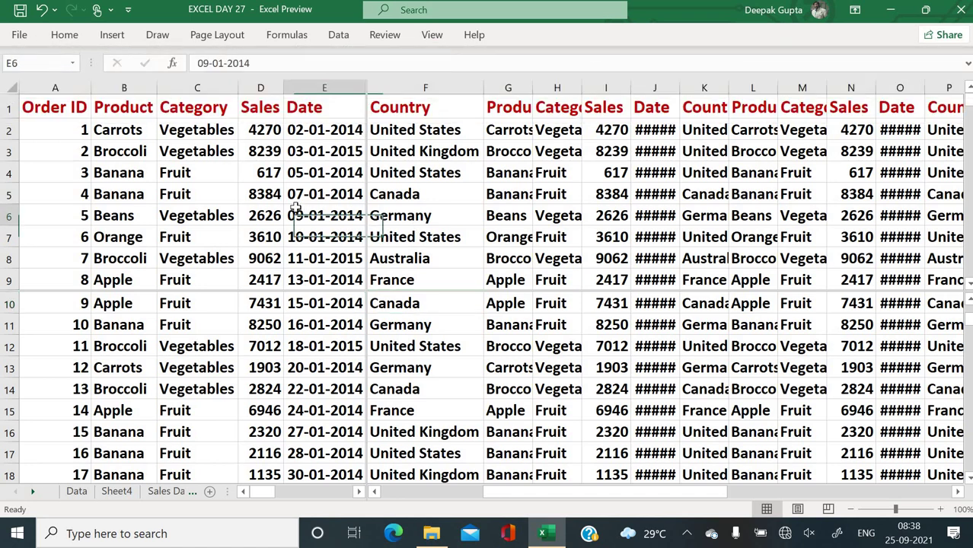
pyautogui.click(337, 322)
pyautogui.click(446, 320)
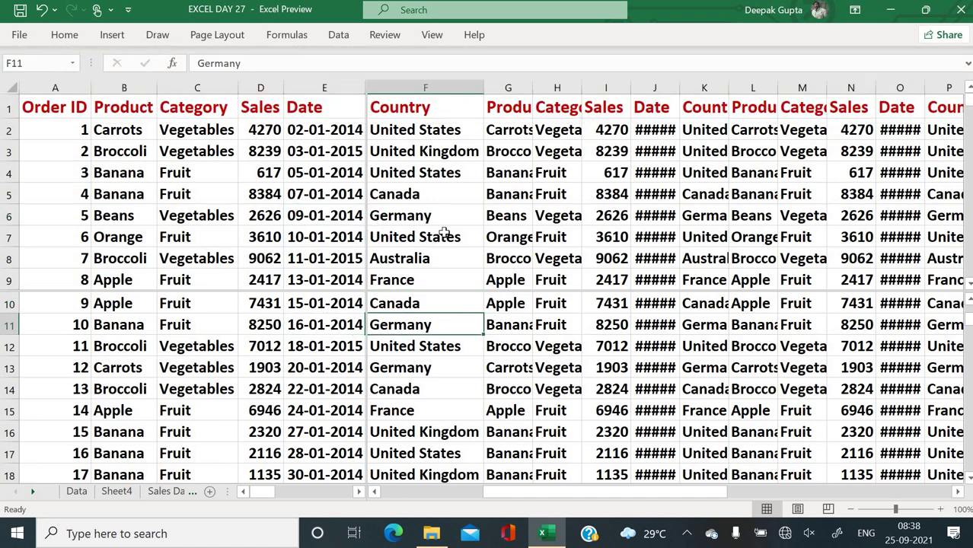
pyautogui.click(441, 237)
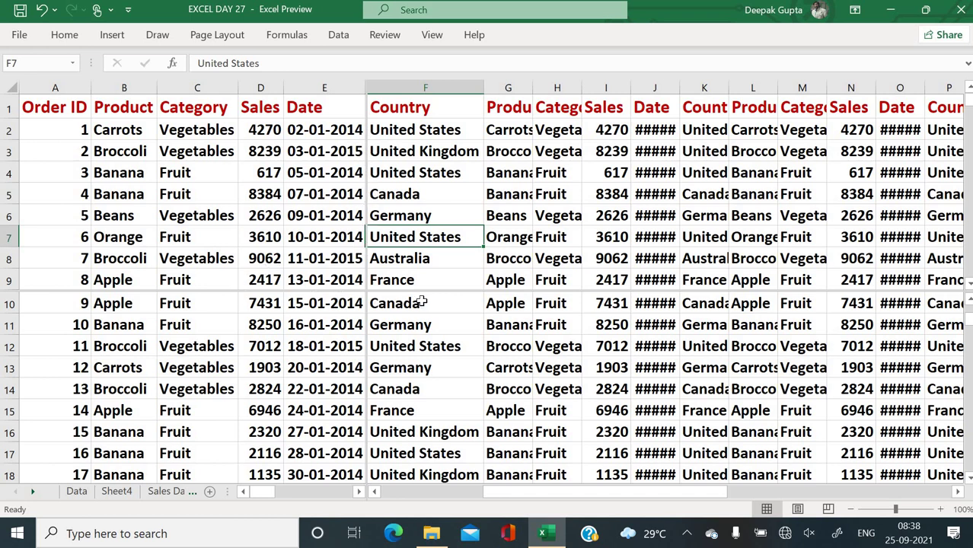
# - Remove the vertical split divider, keeping the horizontal one, and select B5 in the upper pane
pyautogui.doubleClick(366, 172)
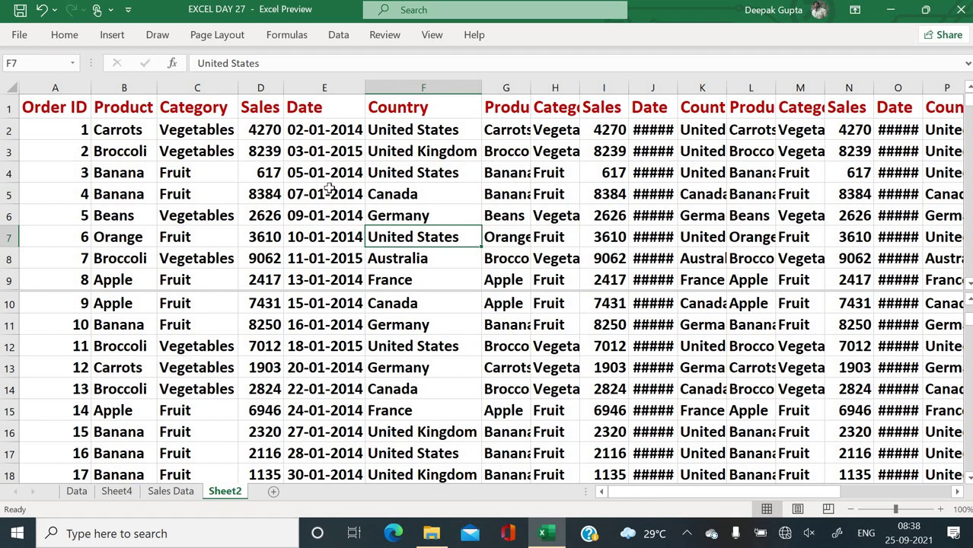
pyautogui.click(235, 241)
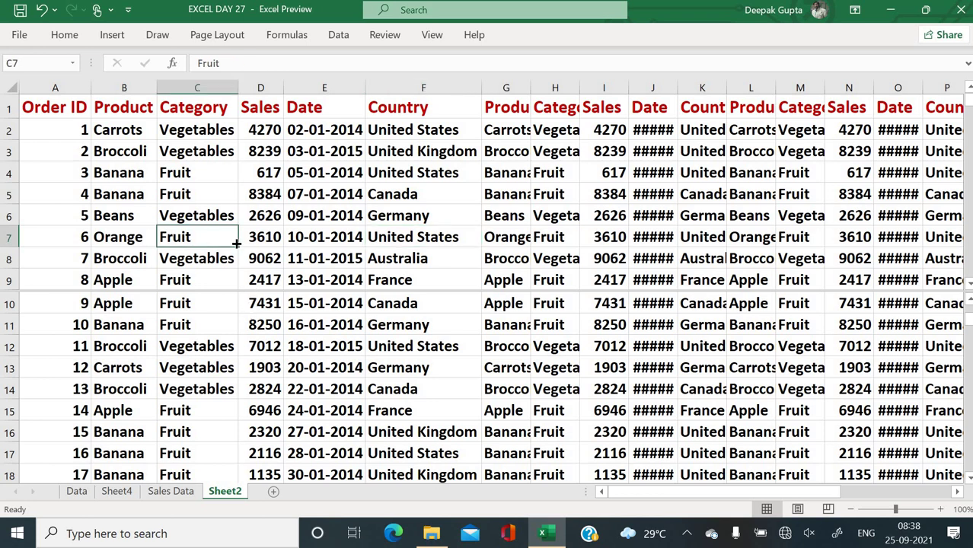
pyautogui.click(136, 197)
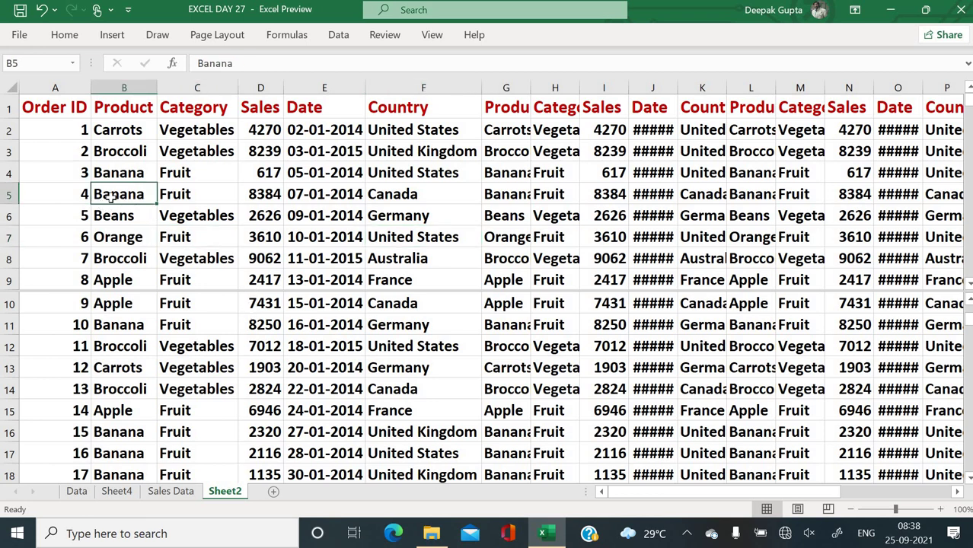
# - Look down the lower pane to row 147 and compare the row 141 record with the Product entry in B5 of the upper pane
pyautogui.click(163, 342)
pyautogui.press('Right')
pyautogui.press('Right')
pyautogui.press('Right')
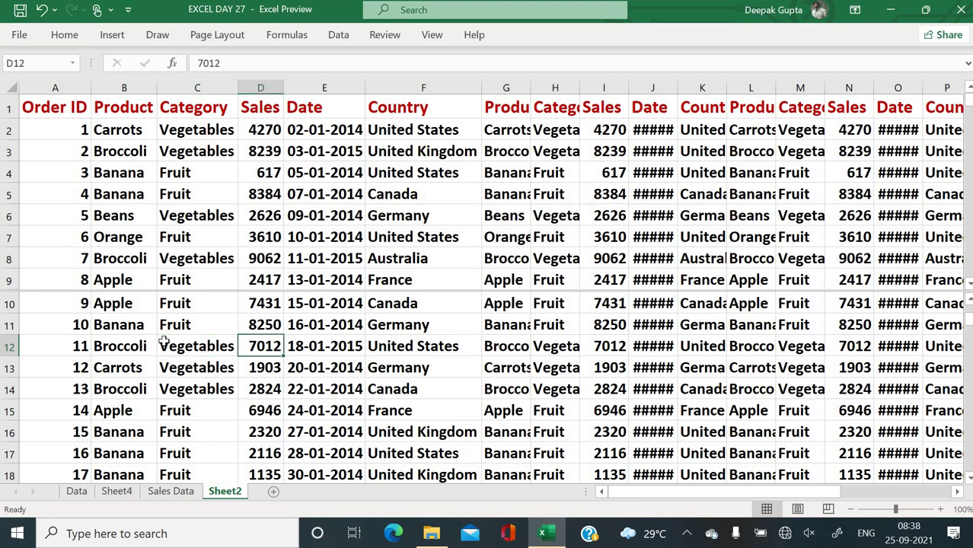
pyautogui.press('Down')
pyautogui.press('Down')
pyautogui.press('Down')
pyautogui.press('Down')
pyautogui.press('Down')
pyautogui.press('Down')
pyautogui.press('Down')
pyautogui.press('Down')
pyautogui.press('Down')
pyautogui.press('Down')
pyautogui.press('Down')
pyautogui.press('Down')
pyautogui.press('Down')
pyautogui.press('Down')
pyautogui.press('Down')
pyautogui.press('Down')
pyautogui.press('Down')
pyautogui.press('Down')
pyautogui.press('Down')
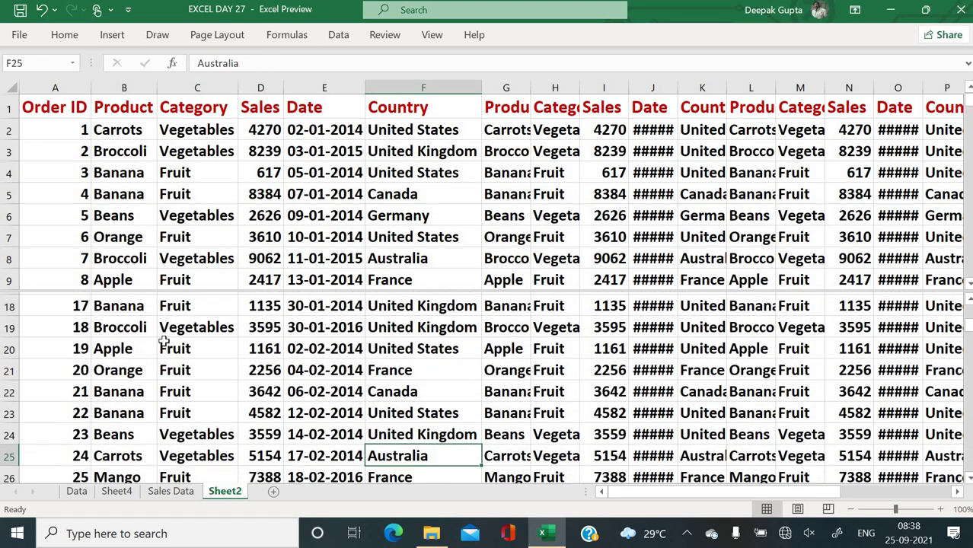
pyautogui.press('Down')
pyautogui.press('Down')
pyautogui.press('Down')
pyautogui.press('Down')
pyautogui.press('Down')
pyautogui.press('Down')
pyautogui.press('Down')
pyautogui.press('Down')
pyautogui.press('Down')
pyautogui.press('Down')
pyautogui.press('Down')
pyautogui.press('Down')
pyautogui.press('Down')
pyautogui.press('Down')
pyautogui.press('Down')
pyautogui.press('Down')
pyautogui.press('Down')
pyautogui.press('Down')
pyautogui.press('Down')
pyautogui.press('Down')
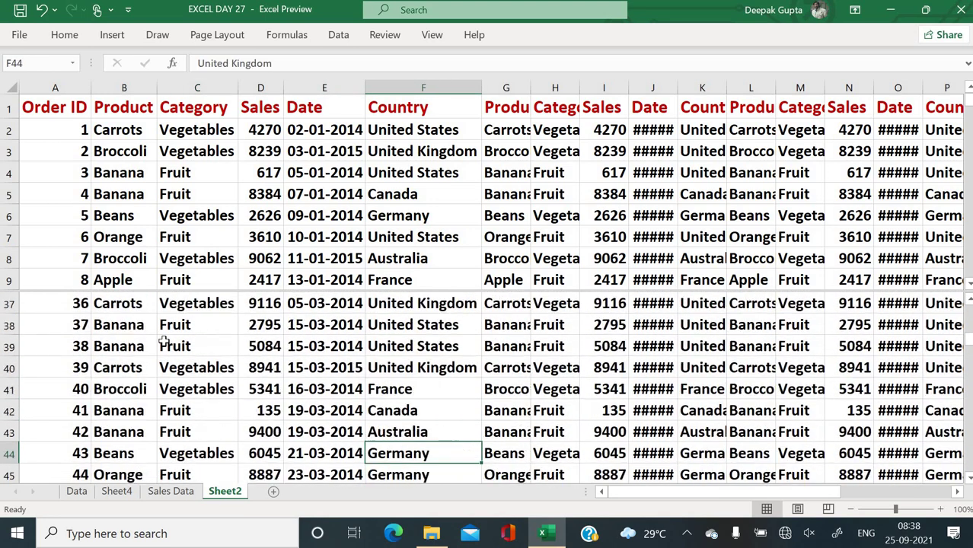
pyautogui.press('Down')
pyautogui.press('Down')
pyautogui.press('Down')
pyautogui.press('Down')
pyautogui.press('Down')
pyautogui.press('Down')
pyautogui.press('Down')
pyautogui.press('Down')
pyautogui.press('Down')
pyautogui.press('Down')
pyautogui.press('Down')
pyautogui.press('Down')
pyautogui.press('Down')
pyautogui.press('Down')
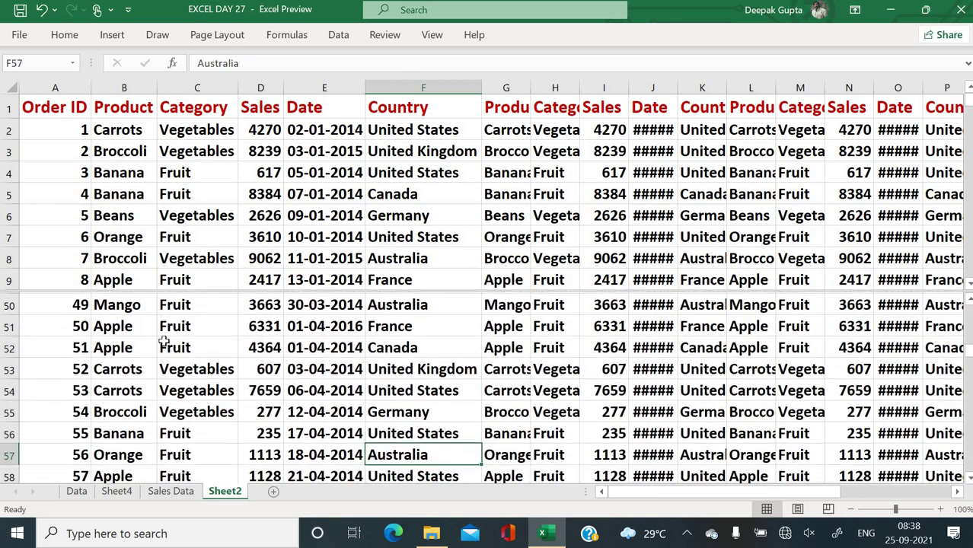
pyautogui.press('Down')
pyautogui.press('Down')
pyautogui.press('Down')
pyautogui.press('Down')
pyautogui.press('Down')
pyautogui.press('Down')
pyautogui.press('Down')
pyautogui.press('Down')
pyautogui.press('Down')
pyautogui.press('Down')
pyautogui.press('Down')
pyautogui.press('Down')
pyautogui.press('Down')
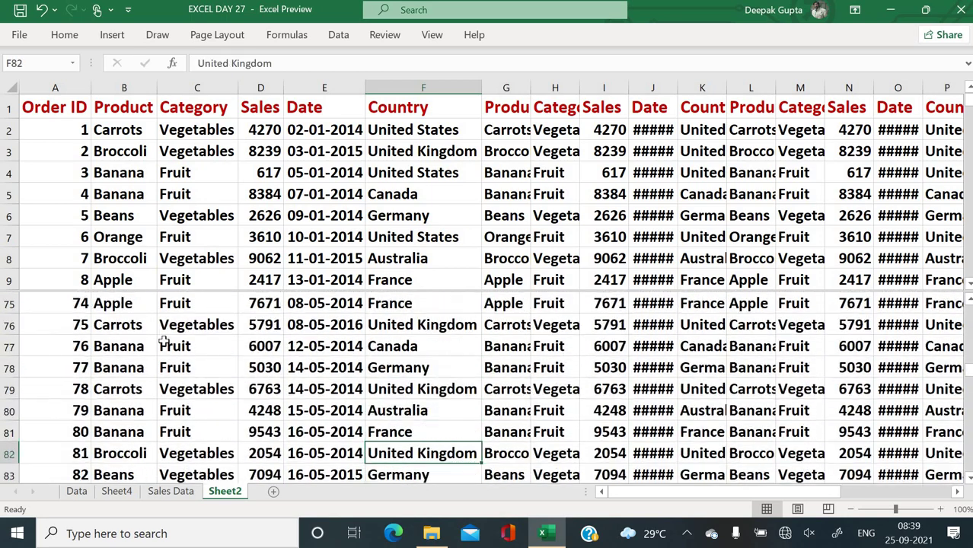
pyautogui.press('Down')
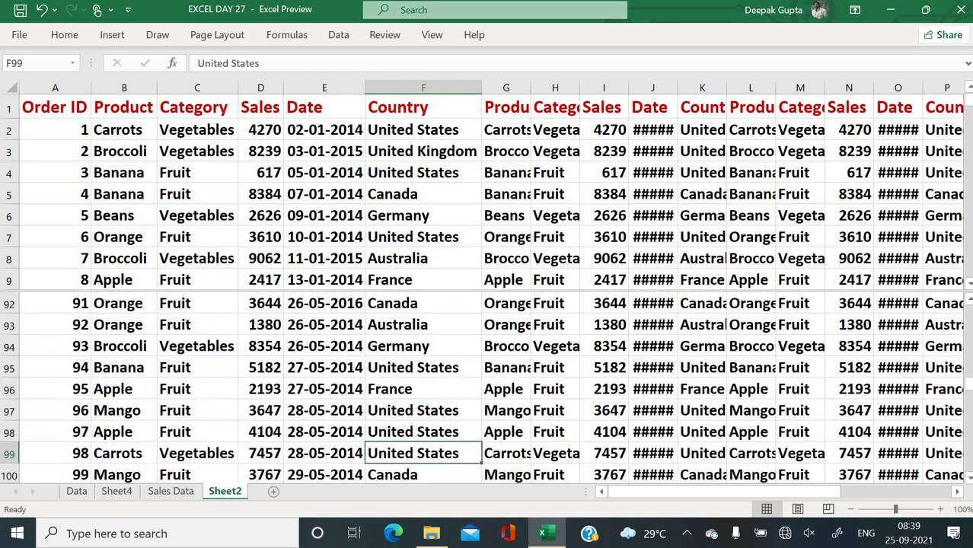
pyautogui.press('Down')
pyautogui.press('Down')
pyautogui.press('Down')
pyautogui.press('Down')
pyautogui.press('Down')
pyautogui.press('Down')
pyautogui.press('Down')
pyautogui.press('Down')
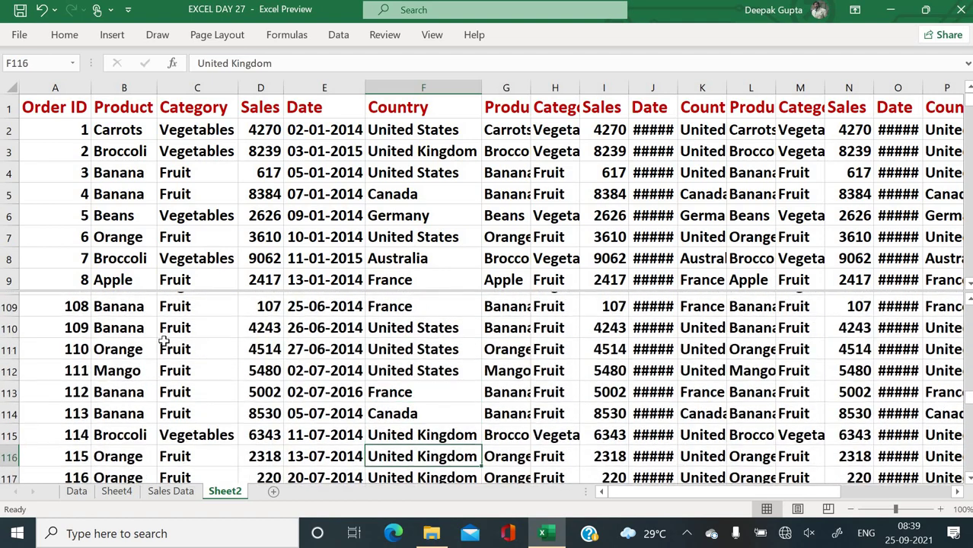
pyautogui.press('Down')
pyautogui.press('Down')
pyautogui.press('Down')
pyautogui.press('Down')
pyautogui.press('Down')
pyautogui.press('Down')
pyautogui.press('Down')
pyautogui.press('Down')
pyautogui.press('Down')
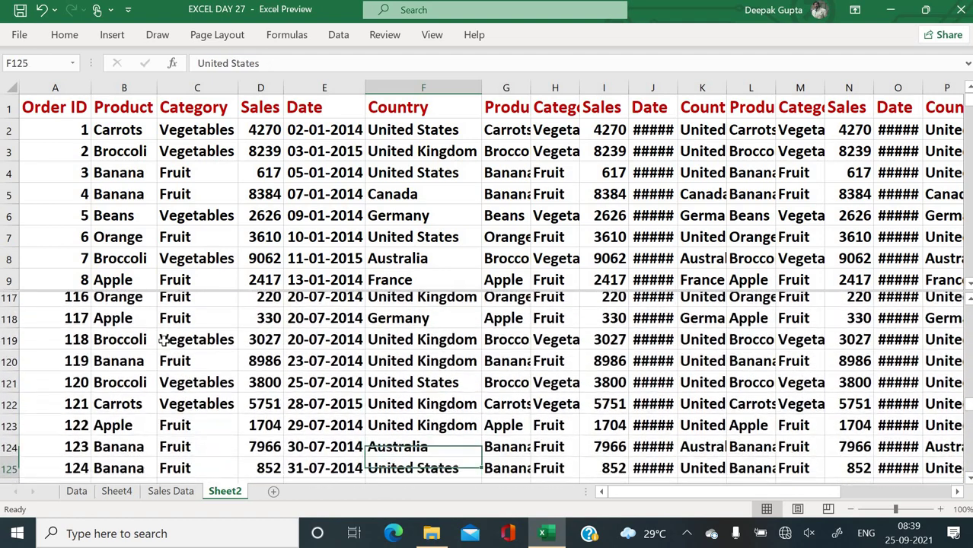
pyautogui.press('Down')
pyautogui.press('Down')
pyautogui.press('Down')
pyautogui.press('Down')
pyautogui.press('Down')
pyautogui.press('Down')
pyautogui.press('Down')
pyautogui.press('Down')
pyautogui.press('Down')
pyautogui.press('Down')
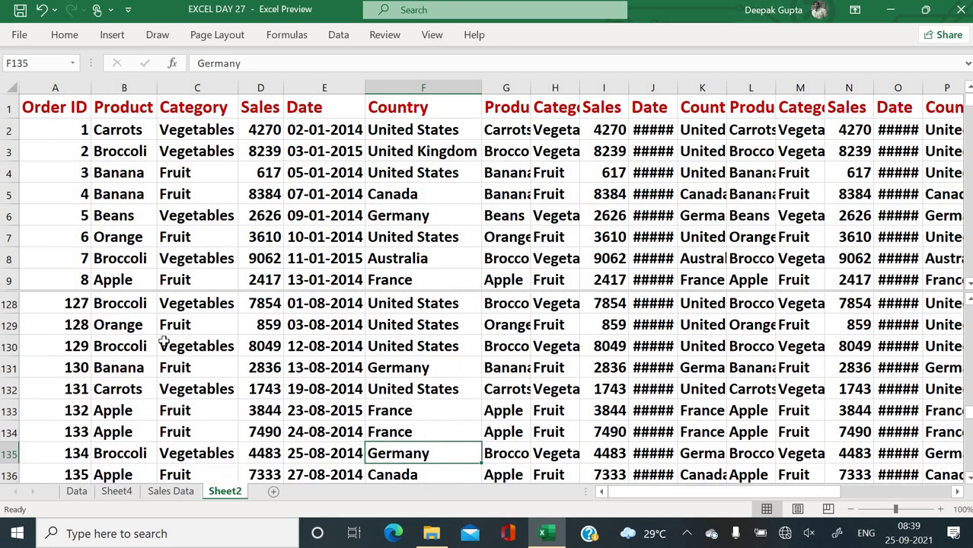
pyautogui.press('Down')
pyautogui.press('Down')
pyautogui.press('Down')
pyautogui.press('Down')
pyautogui.press('Down')
pyautogui.press('Down')
pyautogui.press('Down')
pyautogui.press('Down')
pyautogui.press('Down')
pyautogui.press('Down')
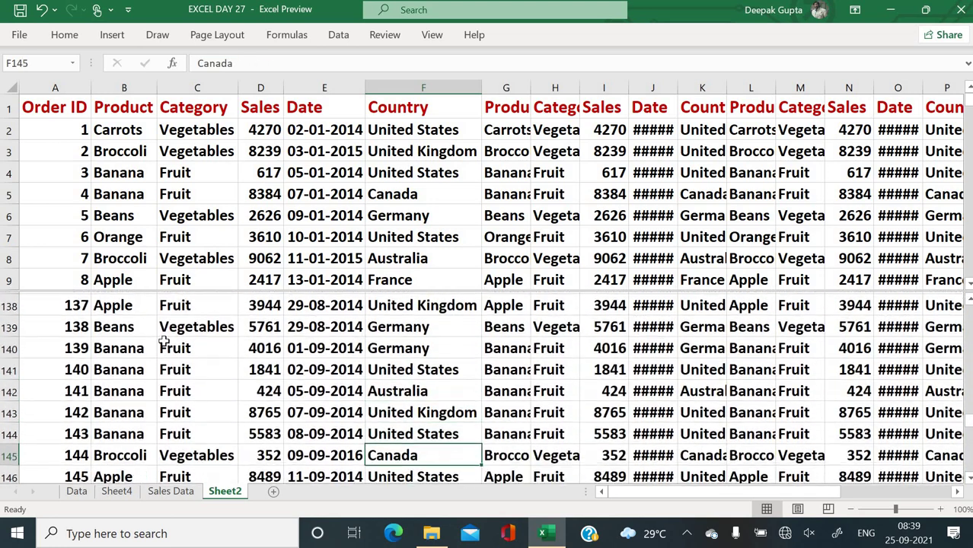
pyautogui.press('Down')
pyautogui.press('Down')
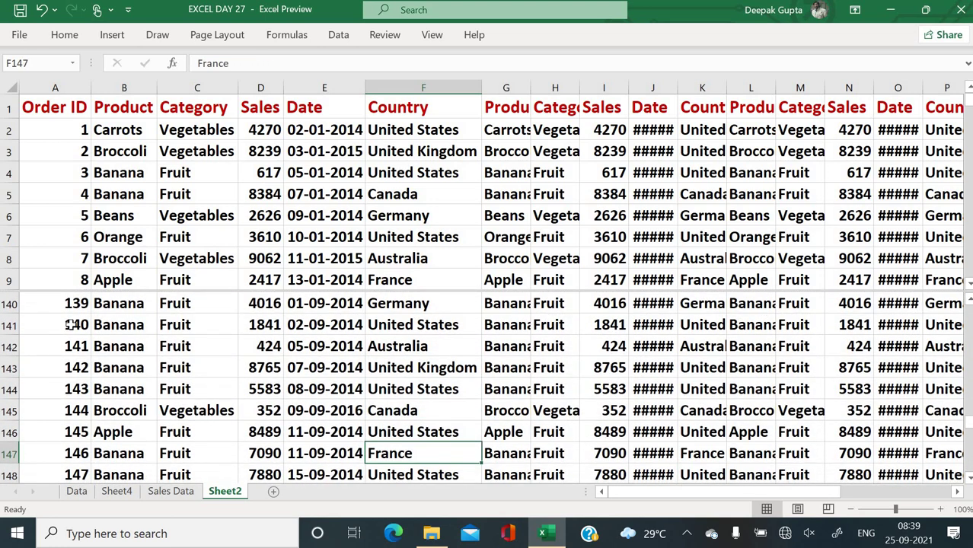
pyautogui.click(70, 324)
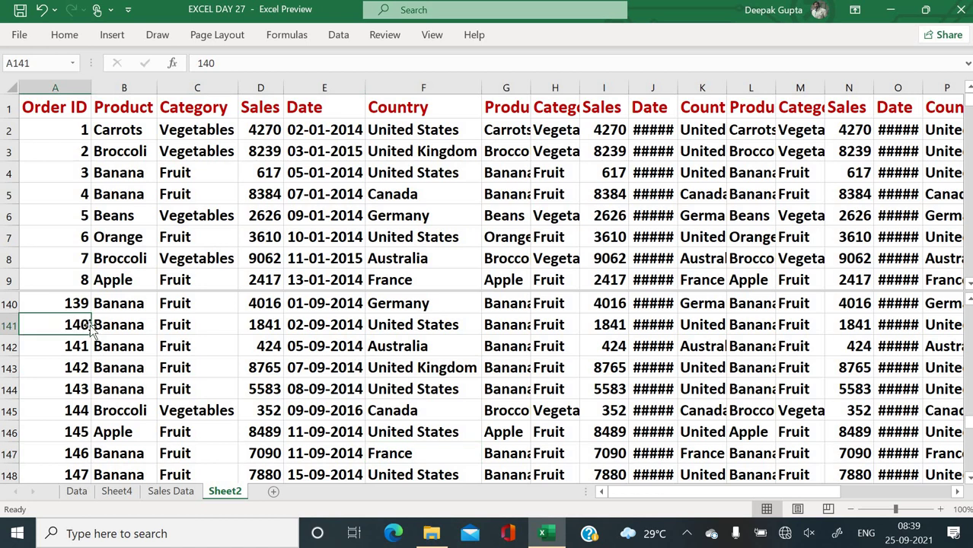
pyautogui.click(118, 196)
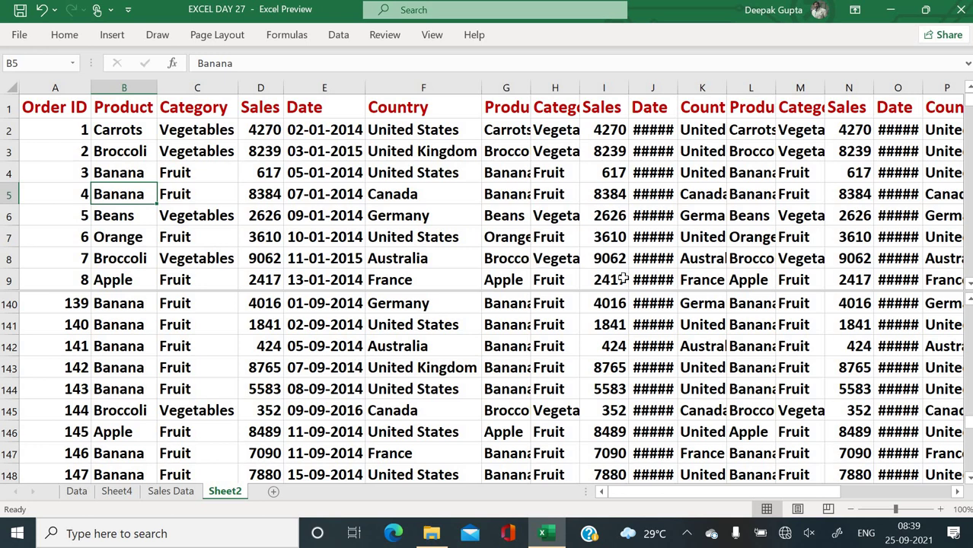
# - Remove the horizontal split divider and return to the header row of the sales table
pyautogui.click(434, 287)
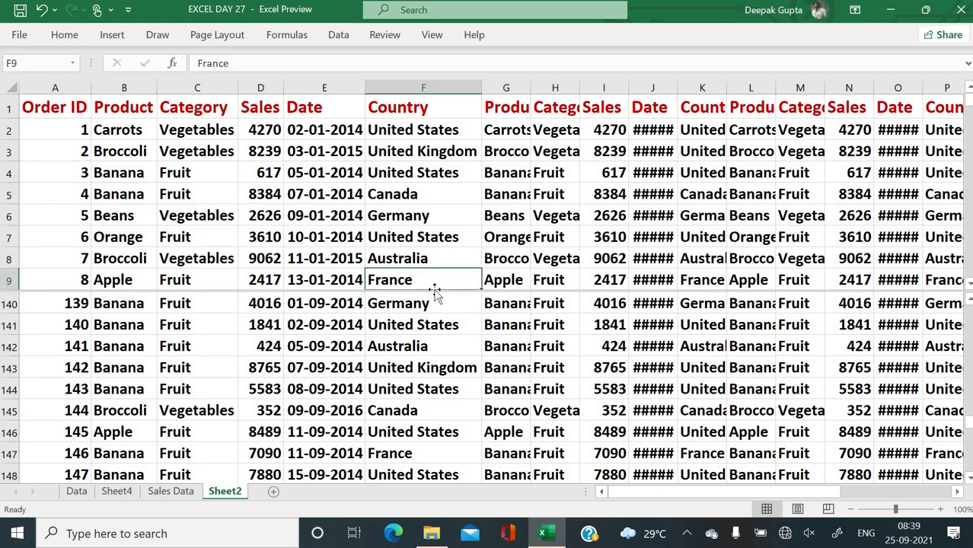
pyautogui.hotkey('ctrl', 'Down')
pyautogui.click(434, 295)
pyautogui.hotkey('ctrl', 'Up')
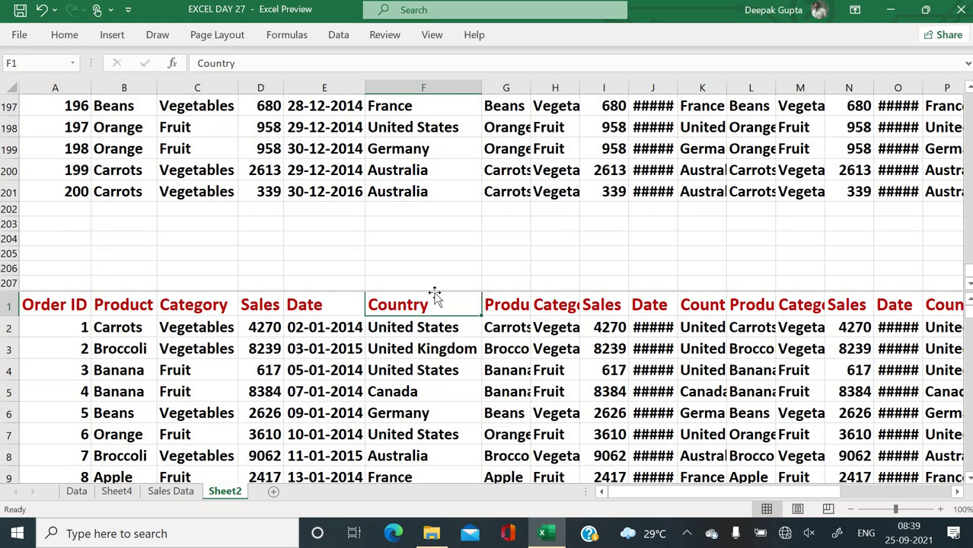
pyautogui.click(437, 290)
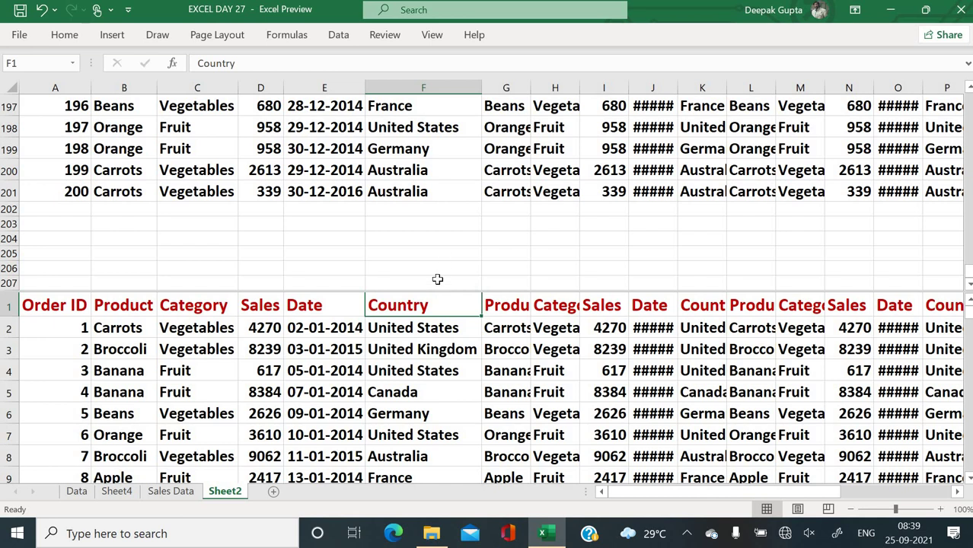
pyautogui.doubleClick(435, 292)
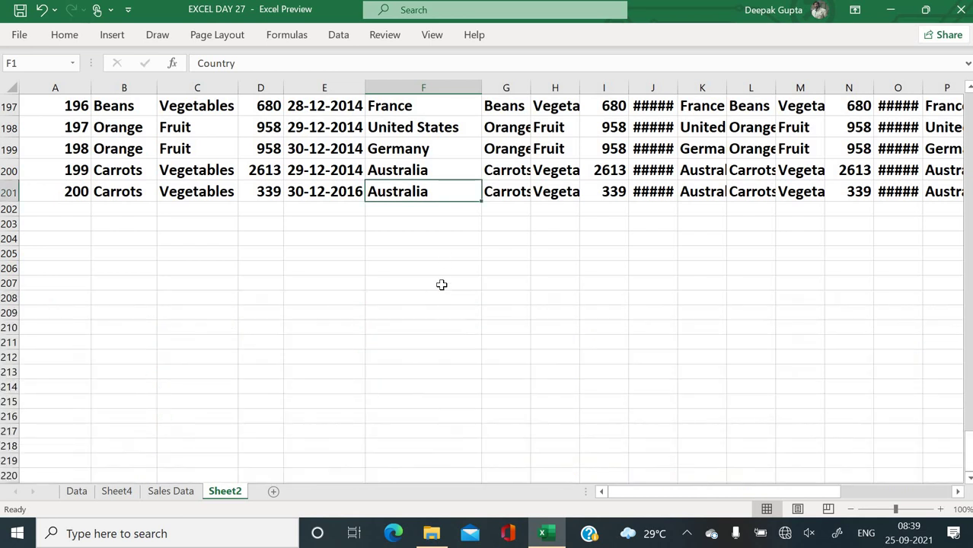
pyautogui.scroll(20, 442, 283)
pyautogui.scroll(20, 442, 282)
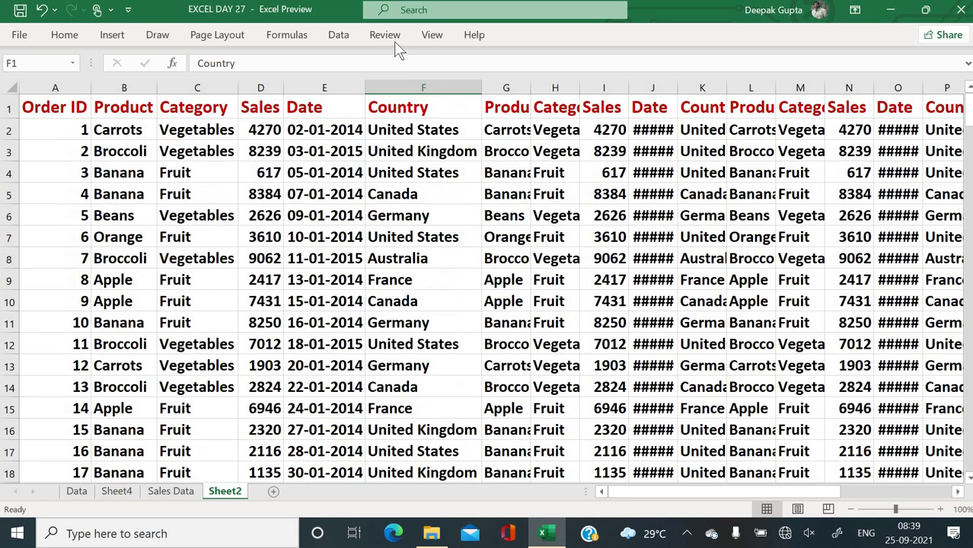
# - Split the Sheet2 window into four panes at cell F9
pyautogui.click(428, 32)
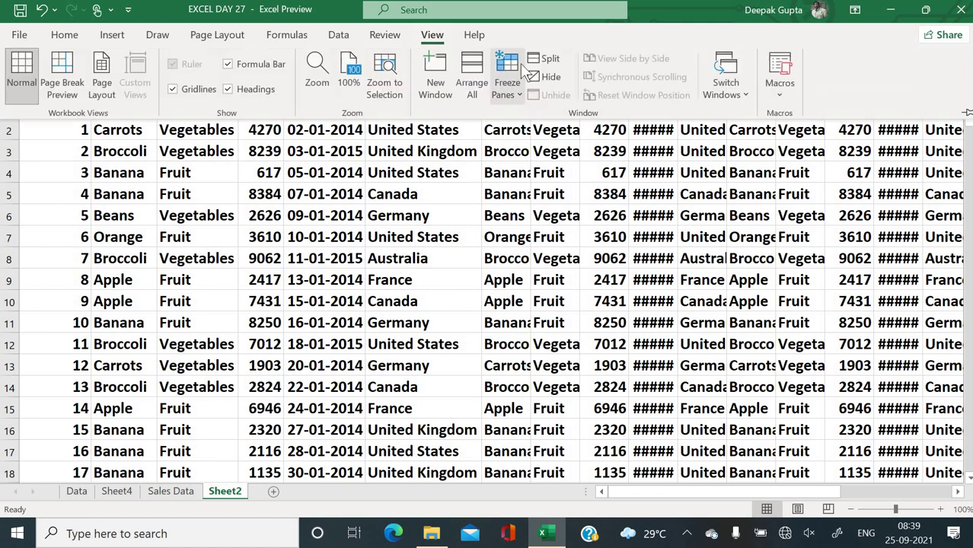
pyautogui.click(386, 281)
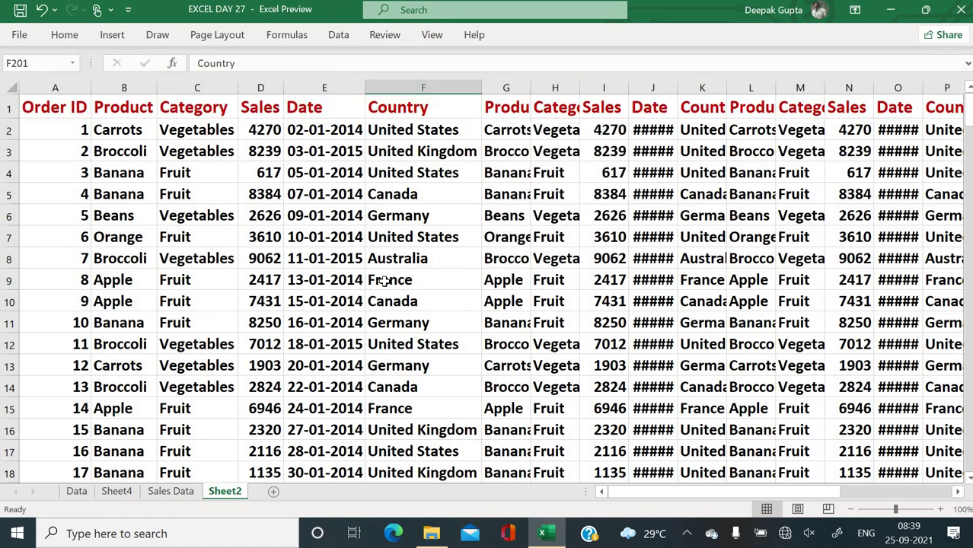
pyautogui.click(386, 281)
pyautogui.click(432, 36)
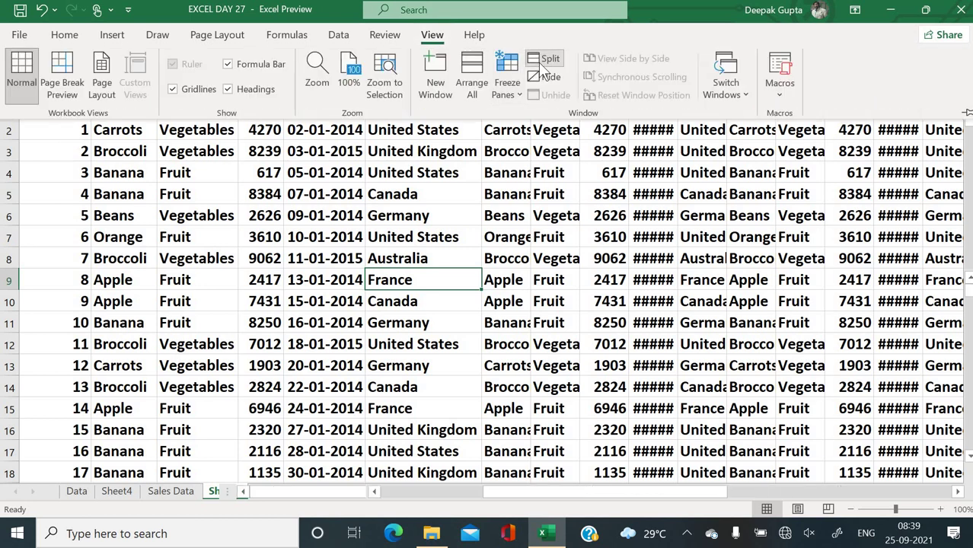
pyautogui.click(540, 64)
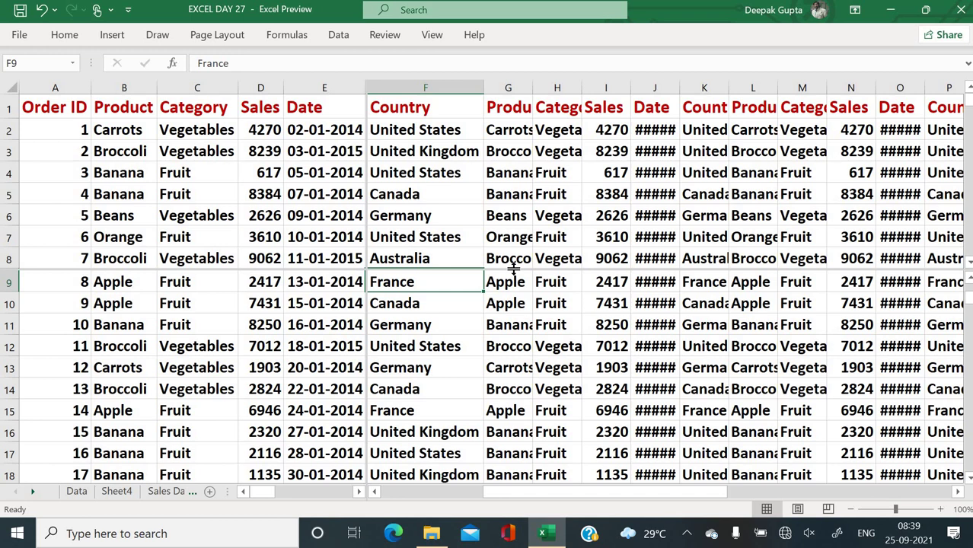
# - Remove the horizontal split divider, keeping the vertical one, and select B4 in the pane with the Order ID column
pyautogui.doubleClick(513, 268)
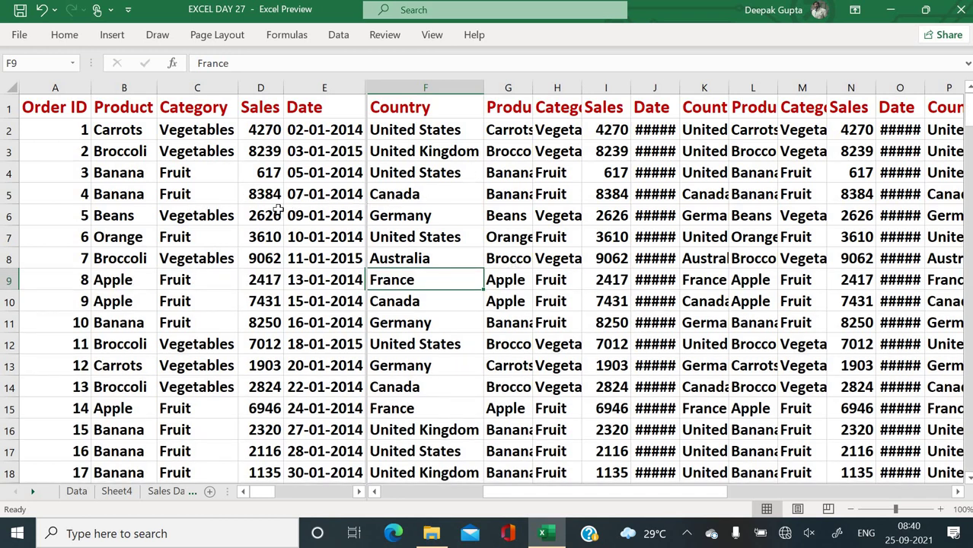
pyautogui.click(196, 213)
pyautogui.click(112, 175)
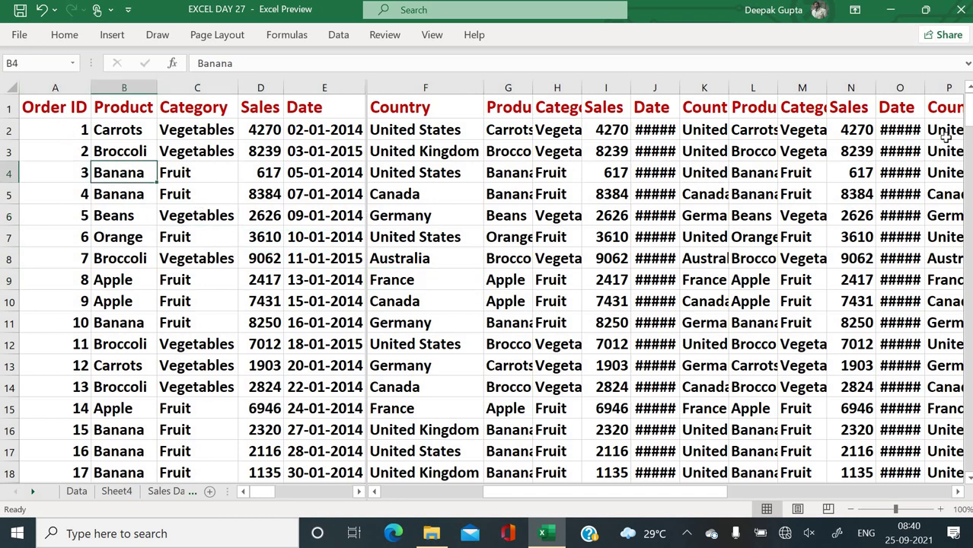
# - Look across row 7 from H7 to N7 in the pane beyond the vertical split
pyautogui.click(571, 236)
pyautogui.press('Right')
pyautogui.press('Right')
pyautogui.press('Right')
pyautogui.press('Right')
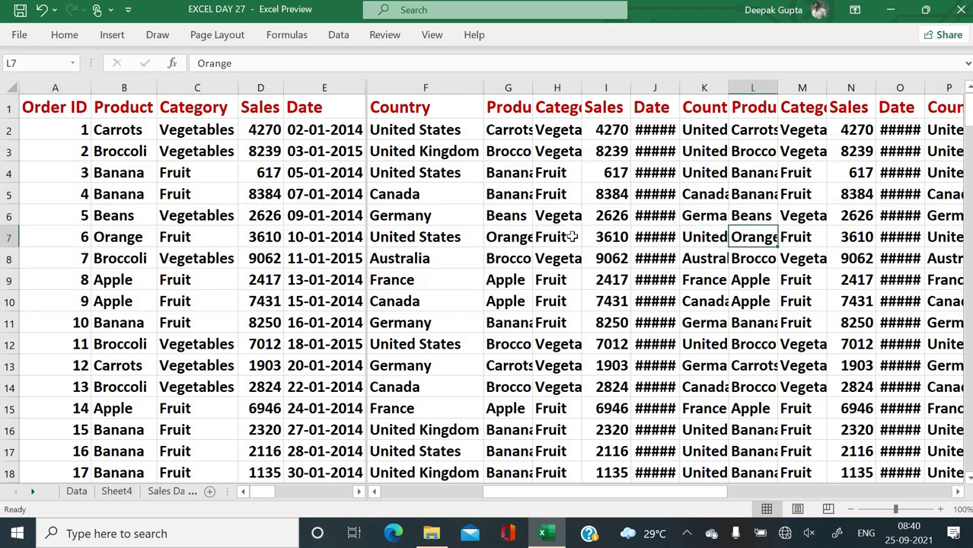
pyautogui.press('Right')
pyautogui.press('Right')
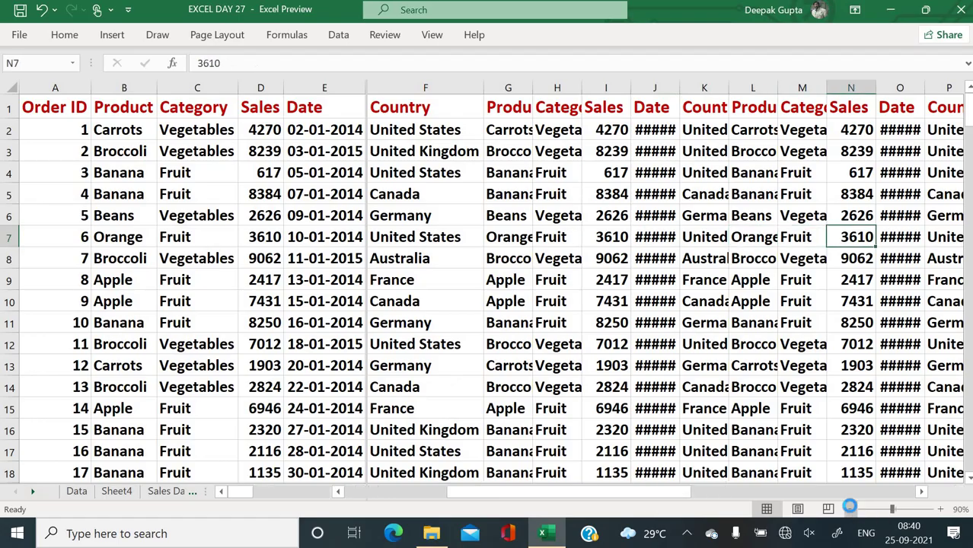
# - Examine the full width of the split sales table at 40% zoom and bring the sheet to 100% zoom
pyautogui.click(850, 509)
pyautogui.click(851, 509)
pyautogui.click(850, 510)
pyautogui.click(850, 510)
pyautogui.click(851, 510)
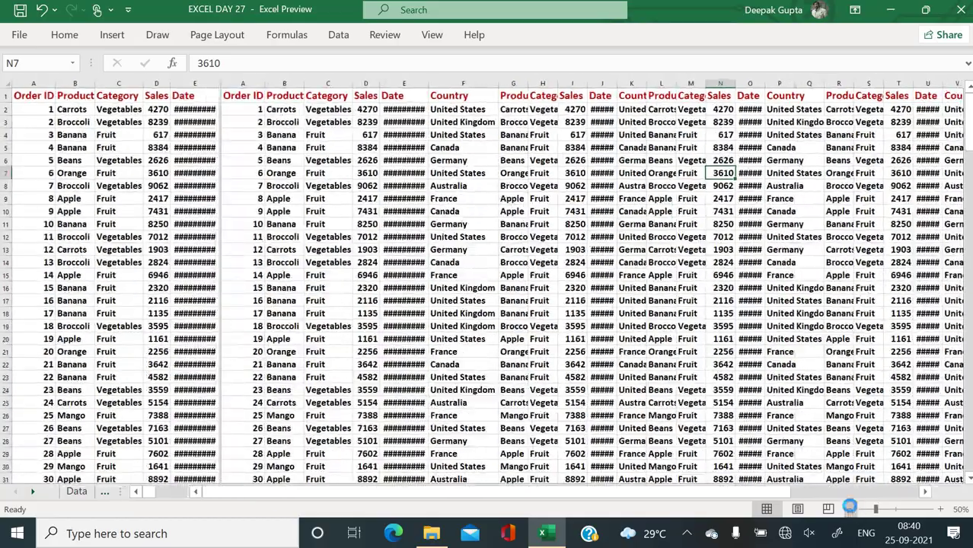
pyautogui.click(850, 510)
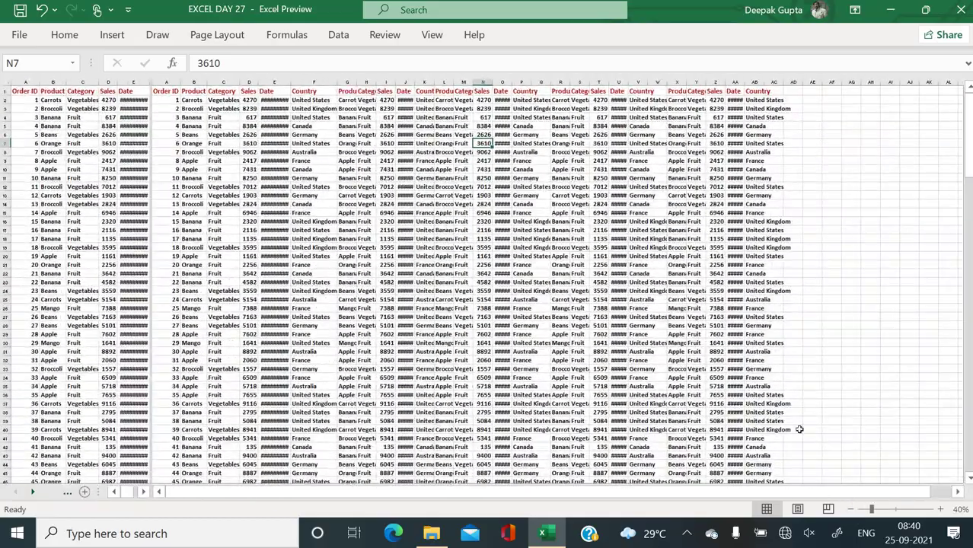
pyautogui.click(941, 509)
pyautogui.click(941, 509)
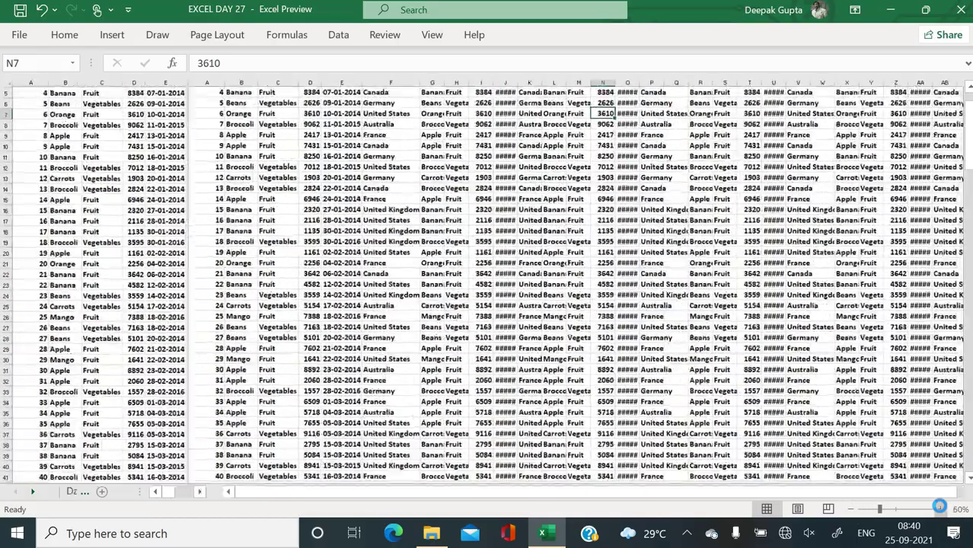
pyautogui.click(941, 509)
pyautogui.click(941, 510)
pyautogui.click(941, 509)
pyautogui.click(941, 510)
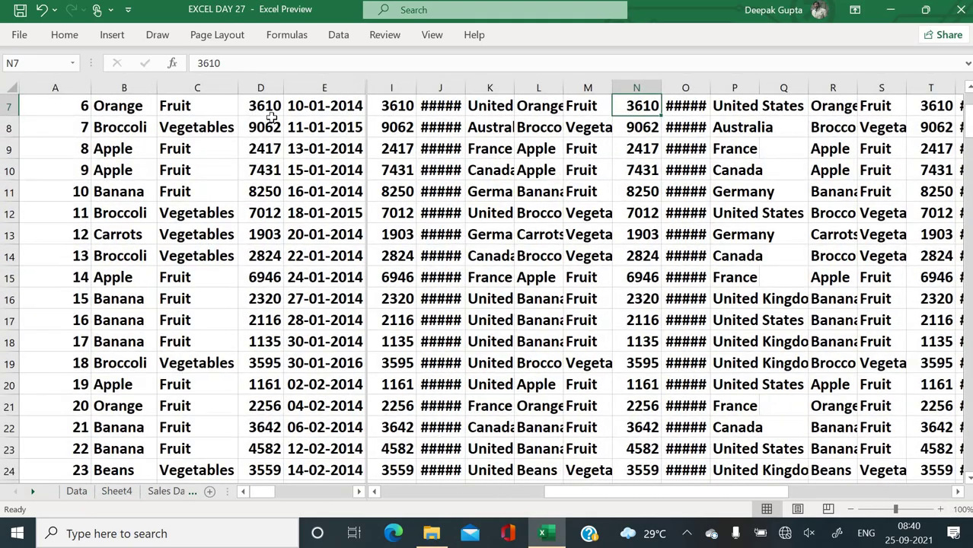
# - Look across row 9 from B9 to AE9, scrolling the pane beyond the vertical split while the first columns stay in view
pyautogui.click(140, 154)
pyautogui.press('Right')
pyautogui.press('Right')
pyautogui.press('Right')
pyautogui.press('Right')
pyautogui.press('Right')
pyautogui.press('Right')
pyautogui.press('Right')
pyautogui.press('Right')
pyautogui.press('Right')
pyautogui.press('Right')
pyautogui.press('Right')
pyautogui.press('Right')
pyautogui.press('Right')
pyautogui.press('Right')
pyautogui.press('Right')
pyautogui.press('Right')
pyautogui.press('Right')
pyautogui.press('Right')
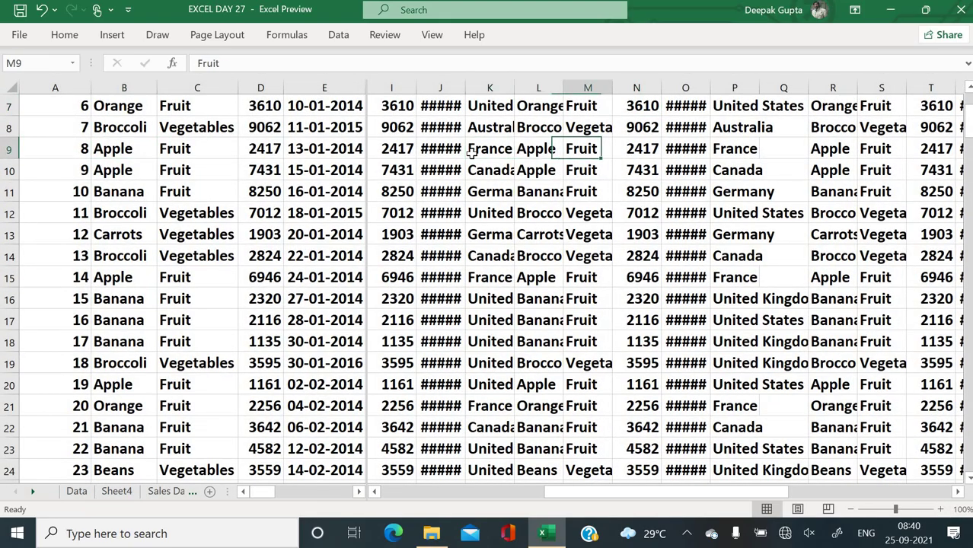
pyautogui.press('Right')
pyautogui.press('Right')
pyautogui.press('Right')
pyautogui.press('Right')
pyautogui.press('Right')
pyautogui.press('Right')
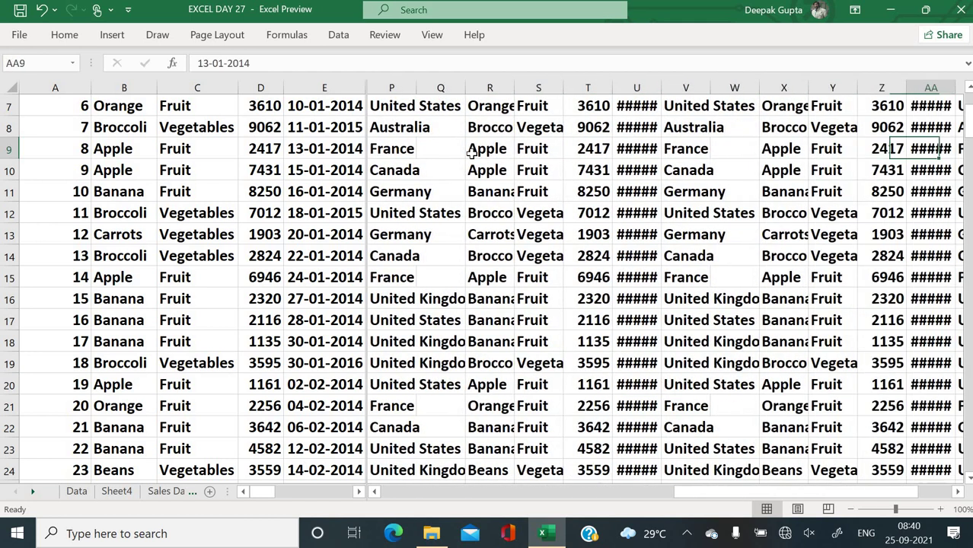
pyautogui.press('Left')
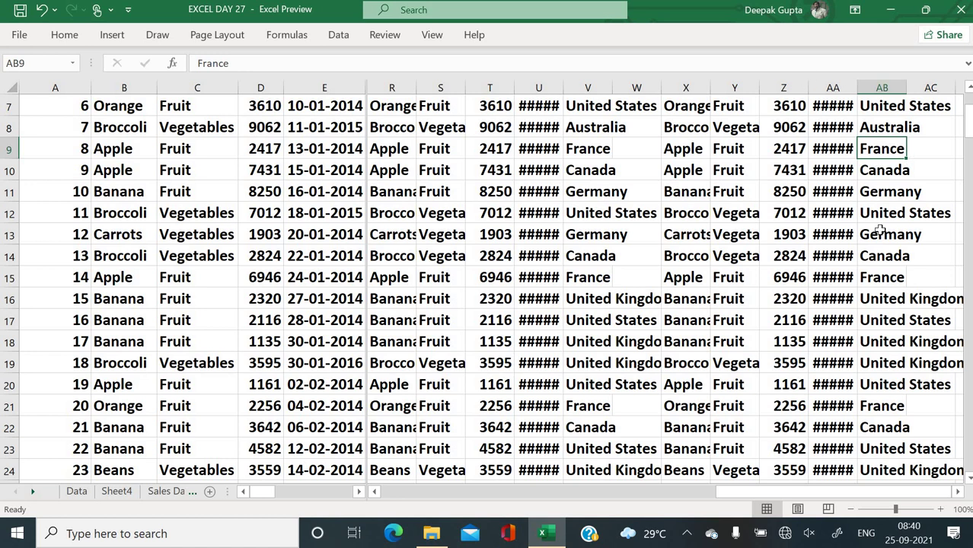
pyautogui.press('Right')
pyautogui.press('Right')
pyautogui.press('Right')
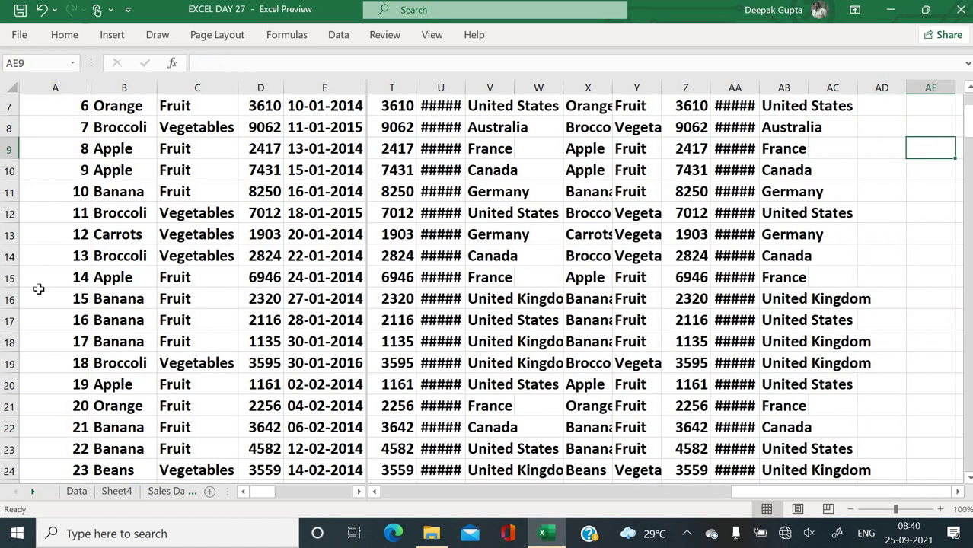
# - Remove the vertical split divider from Sheet2 and return to the header row of the sales table
pyautogui.click(232, 248)
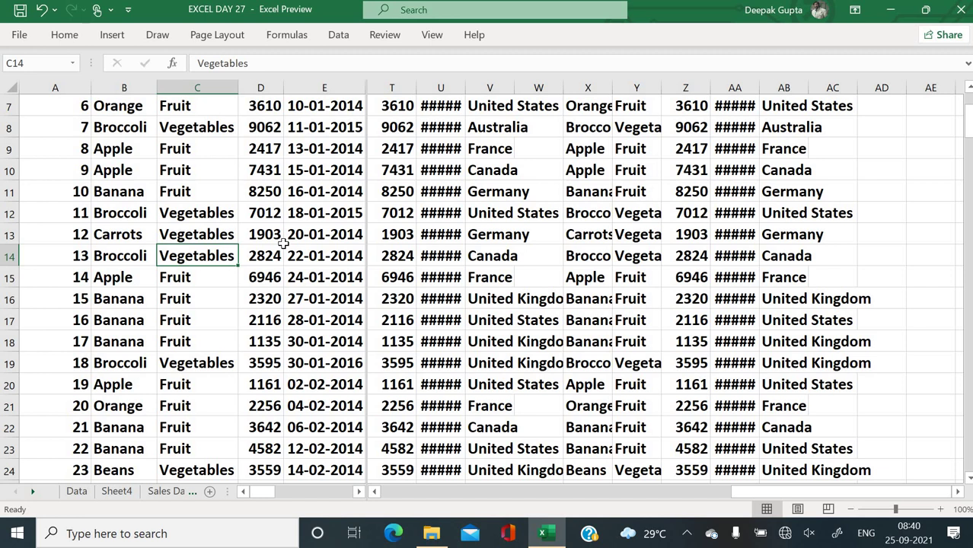
pyautogui.doubleClick(367, 235)
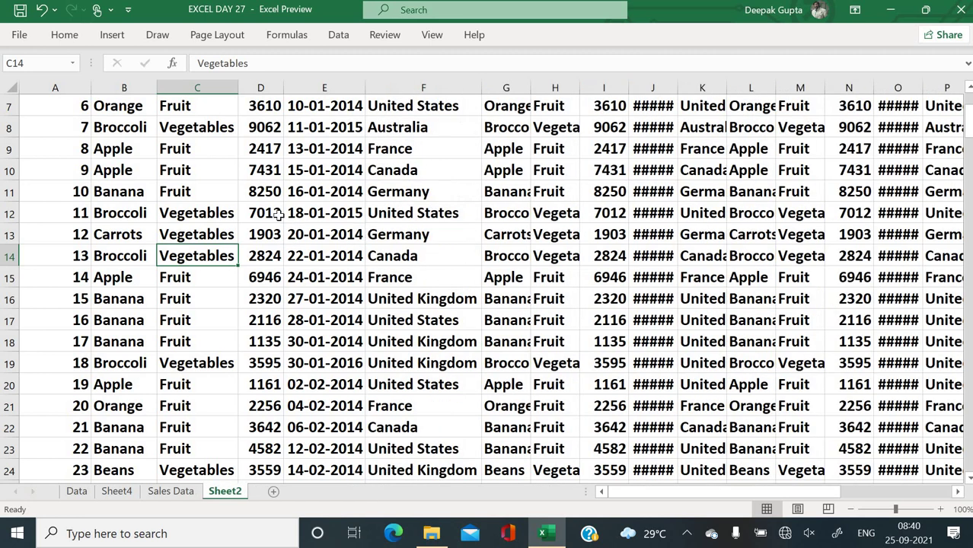
pyautogui.click(278, 214)
pyautogui.scroll(2, 279, 216)
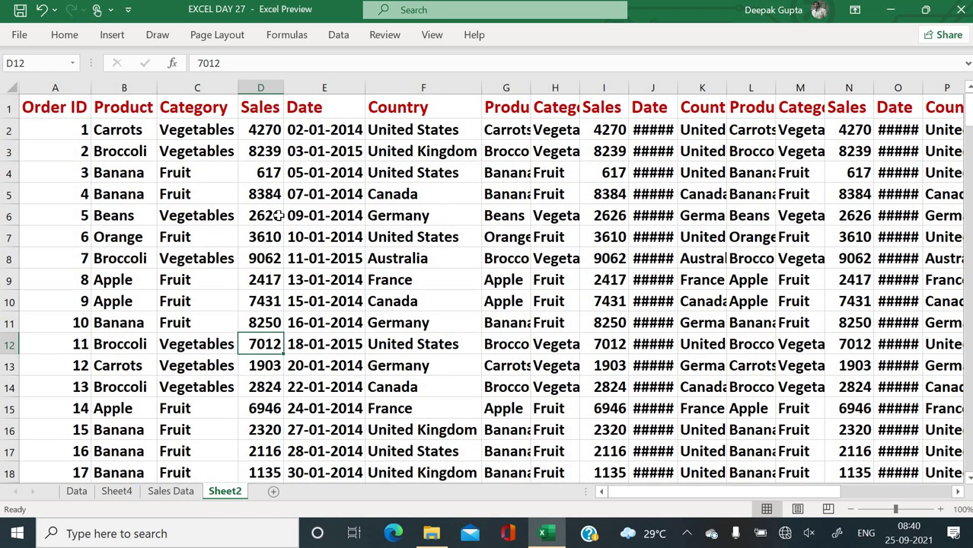
pyautogui.click(130, 176)
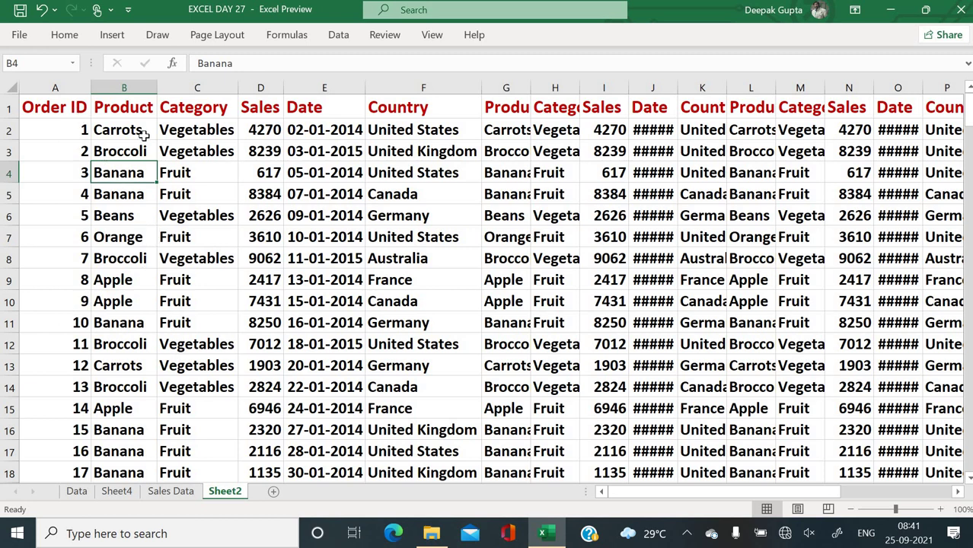
pyautogui.click(312, 137)
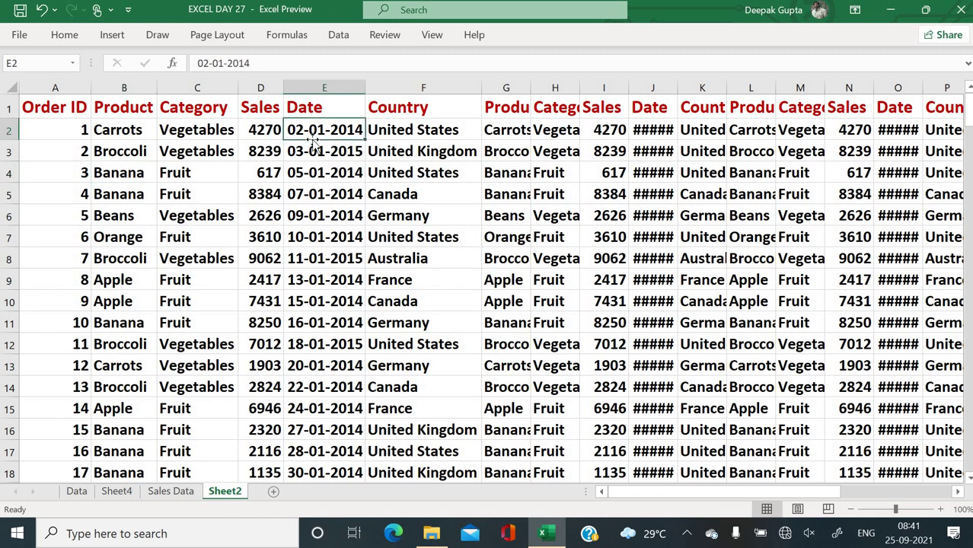
pyautogui.click(454, 174)
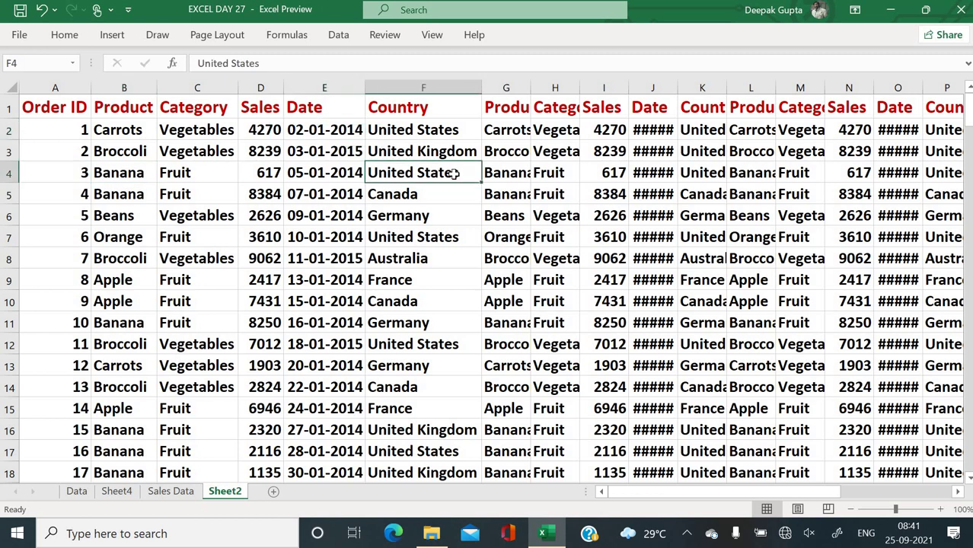
pyautogui.click(431, 34)
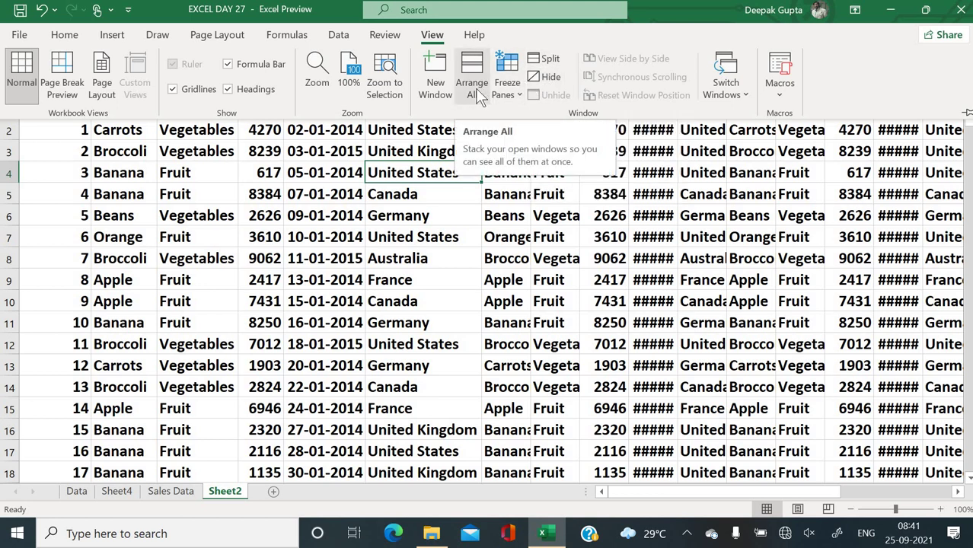
pyautogui.click(441, 187)
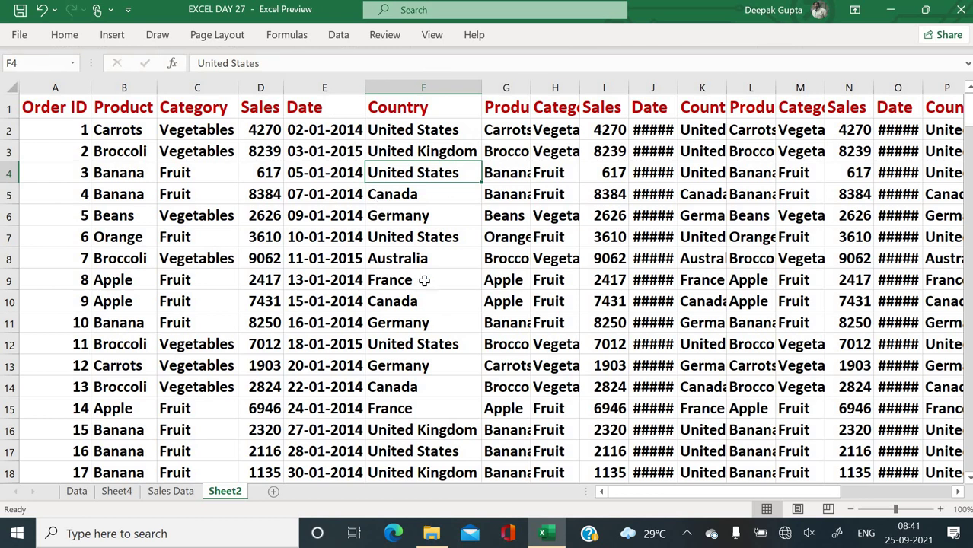
# - Minimize the workbook, switch to File Explorer and open the EXCEL DAY 12 workbook from the video folder
pyautogui.click(893, 12)
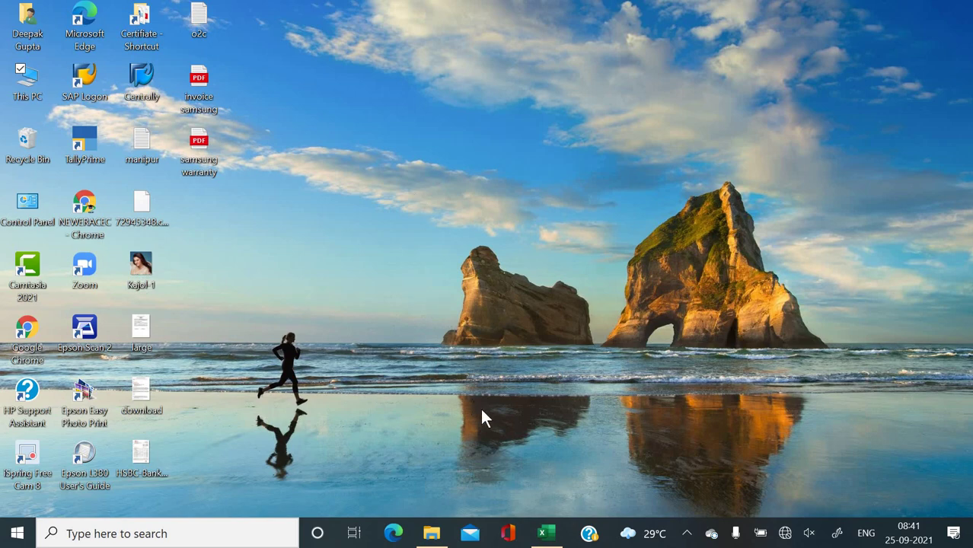
pyautogui.click(432, 532)
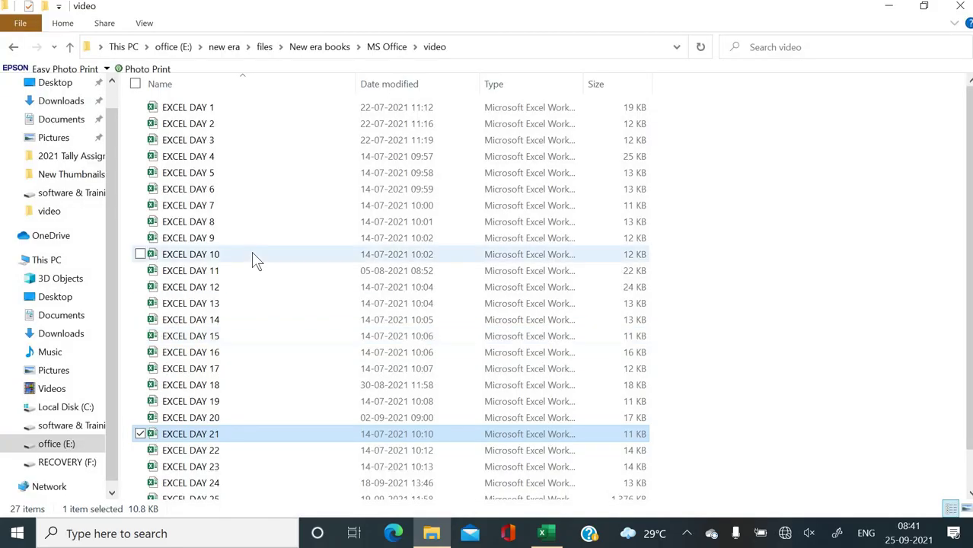
pyautogui.doubleClick(206, 288)
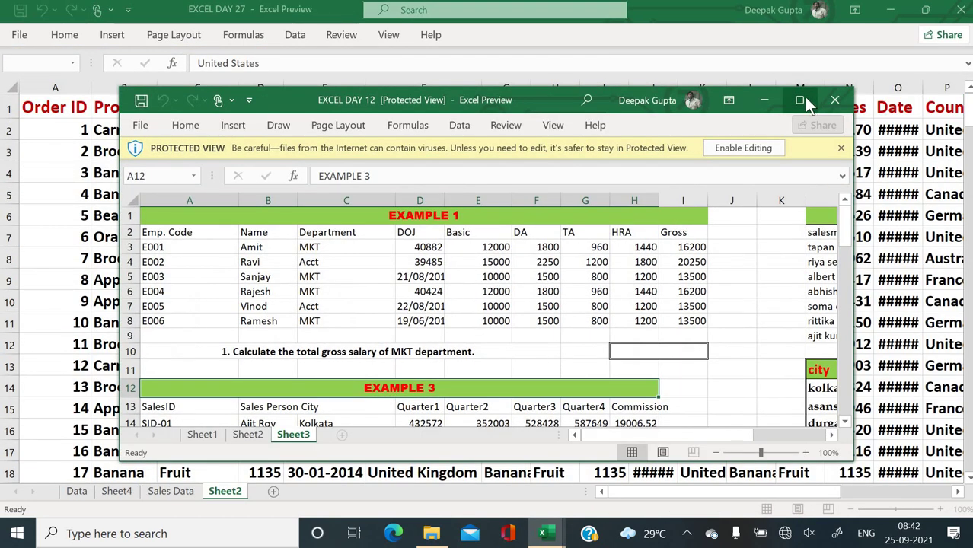
# - Enable editing for the protected EXCEL DAY 12 workbook and maximize its window
pyautogui.click(804, 97)
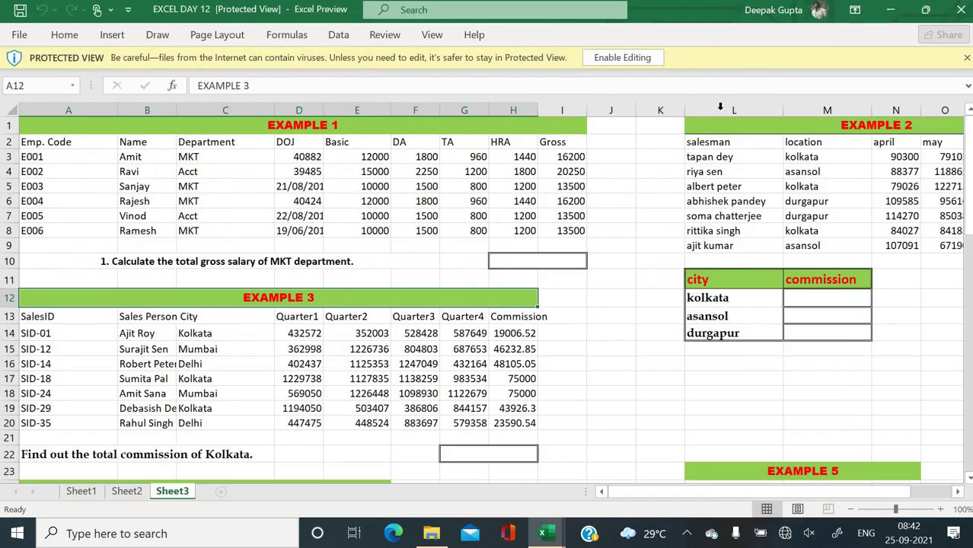
pyautogui.click(643, 57)
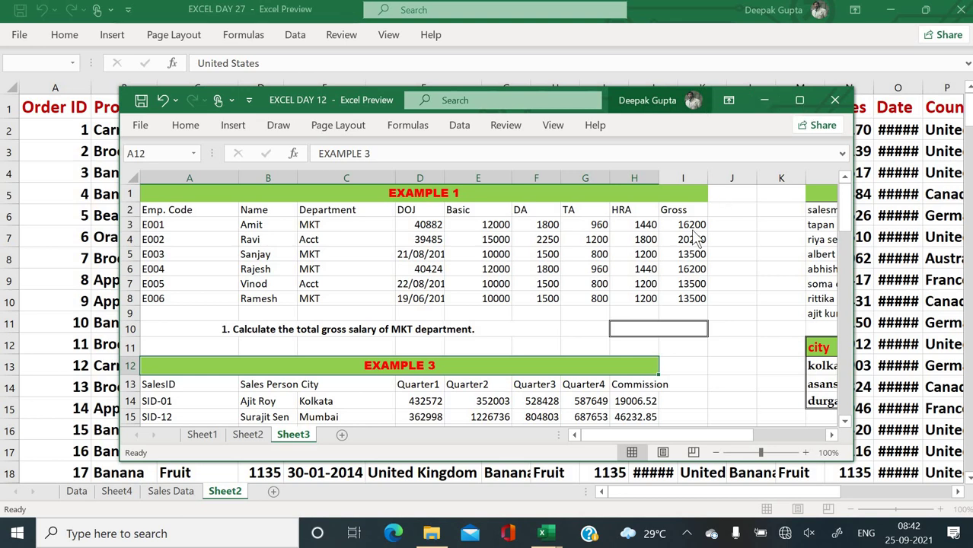
pyautogui.press('super+Up')
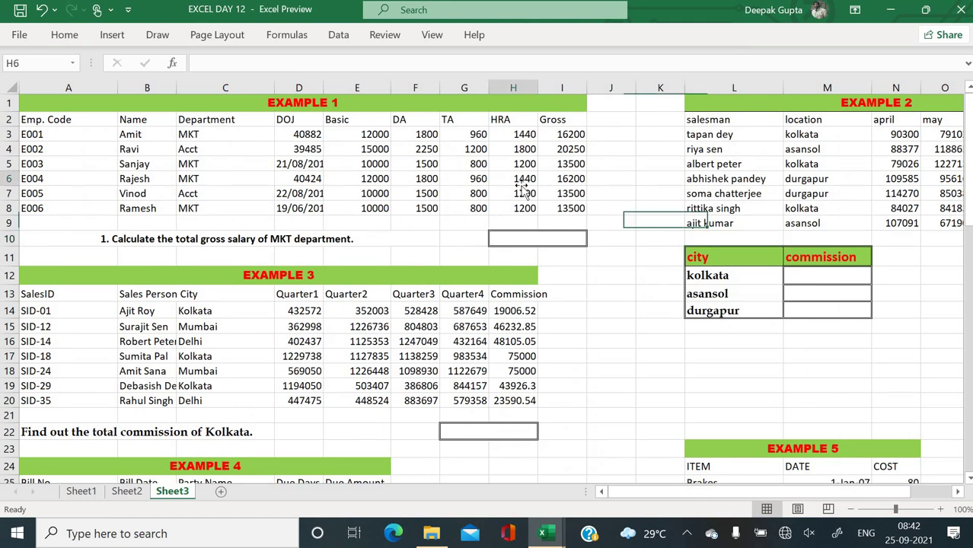
# - Arrange all open workbook windows with the Tiled option
pyautogui.click(520, 183)
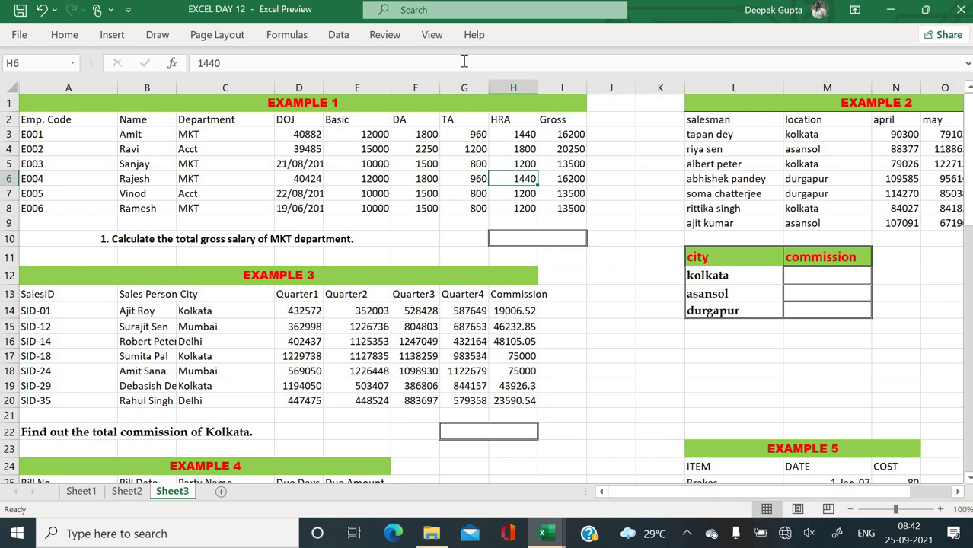
pyautogui.click(433, 37)
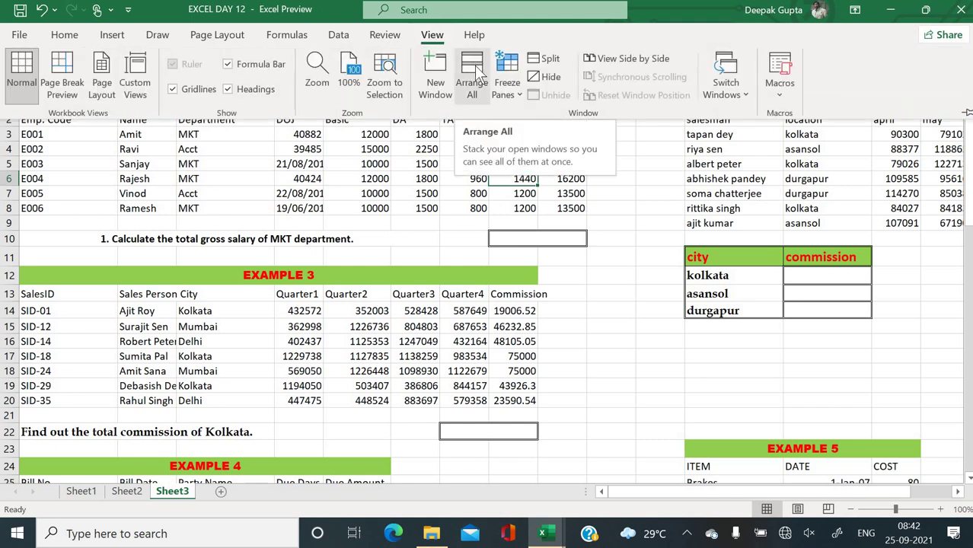
pyautogui.click(474, 76)
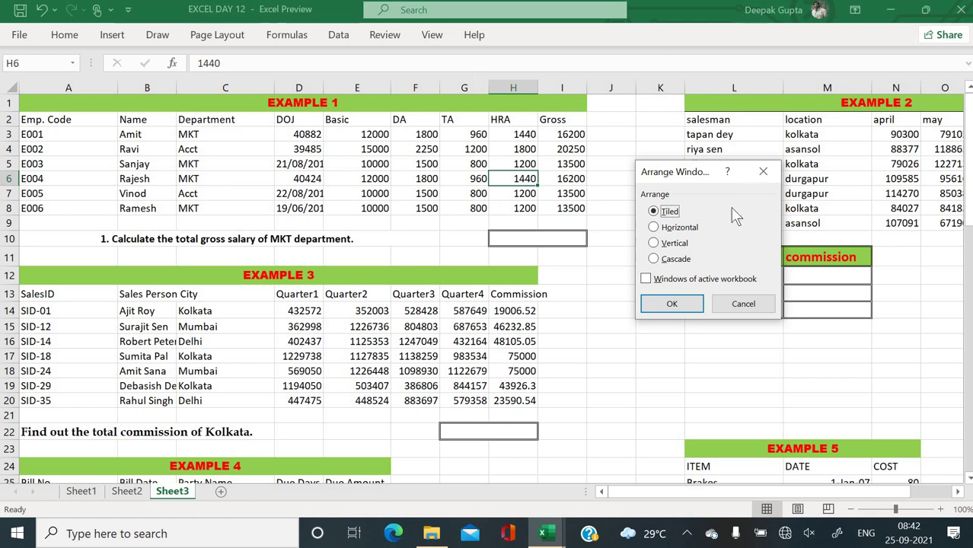
pyautogui.click(670, 306)
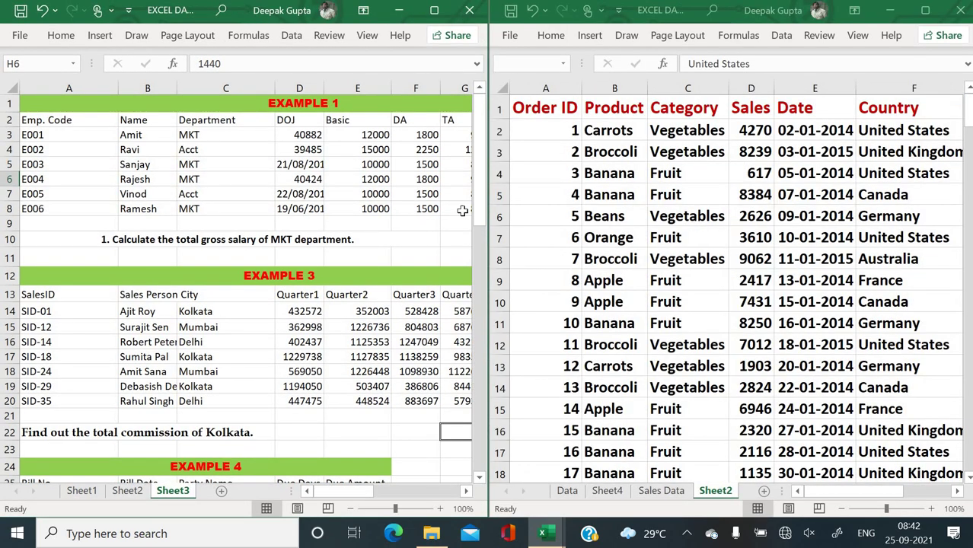
# - Switch back and forth between the tiled EXCEL DAY 12 and EXCEL DAY 27 windows to compare their sheets
pyautogui.click(219, 166)
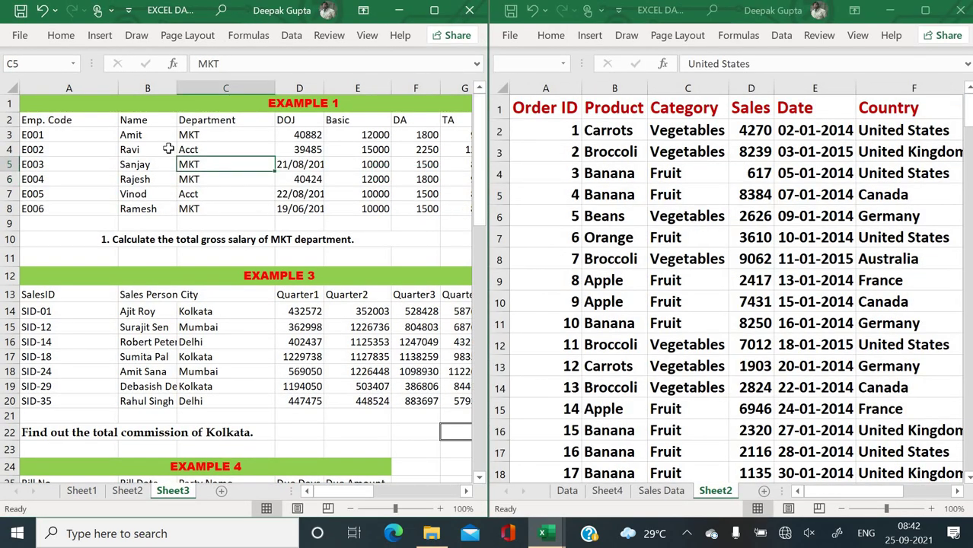
pyautogui.click(668, 184)
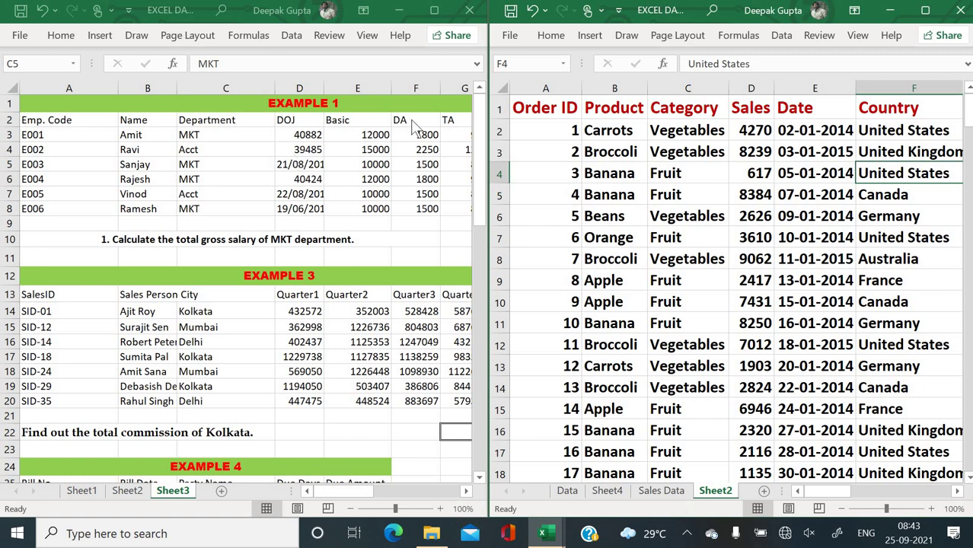
pyautogui.click(343, 176)
pyautogui.click(602, 188)
pyautogui.click(375, 188)
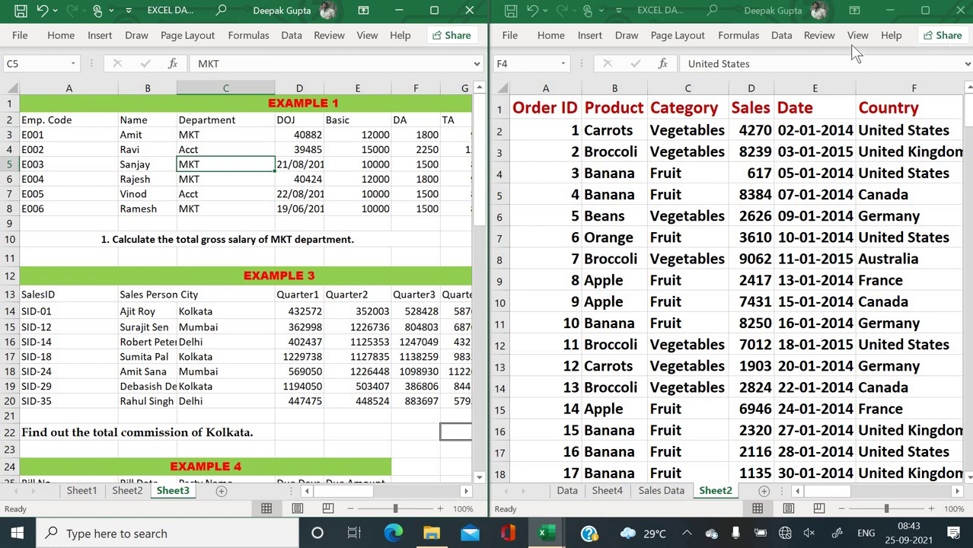
# - Maximize the EXCEL DAY 12 window, arrange all open windows with the Horizontal option, and select E5 in EXCEL DAY 12
pyautogui.click(435, 11)
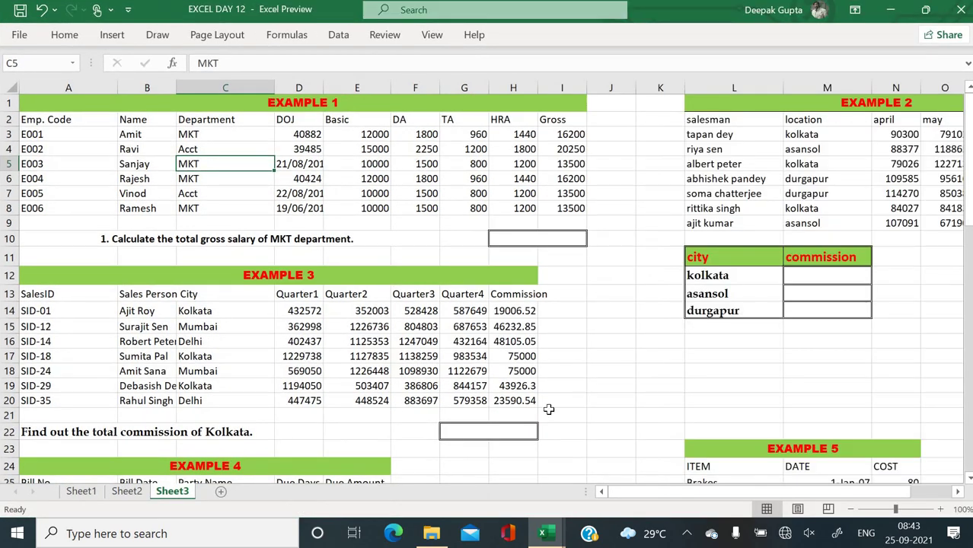
pyautogui.click(432, 38)
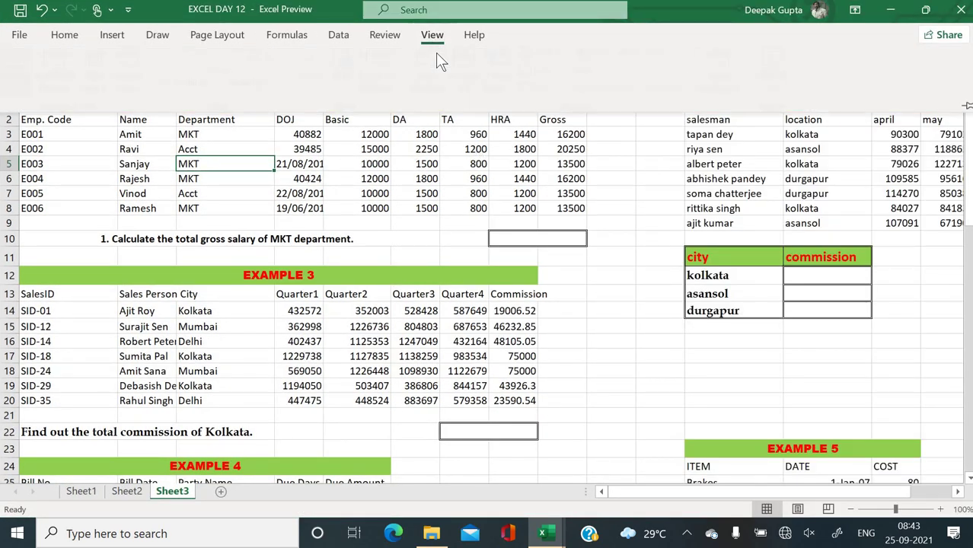
pyautogui.click(469, 72)
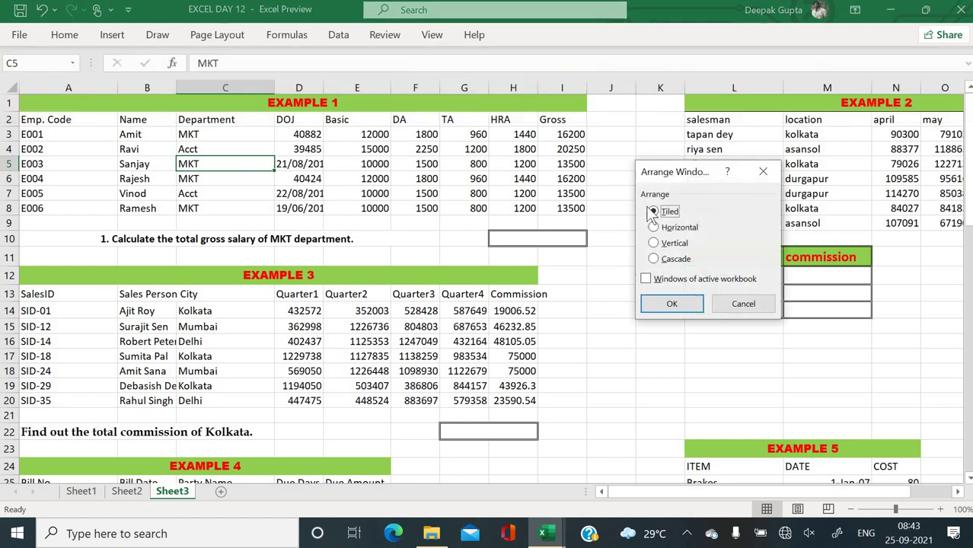
pyautogui.click(653, 227)
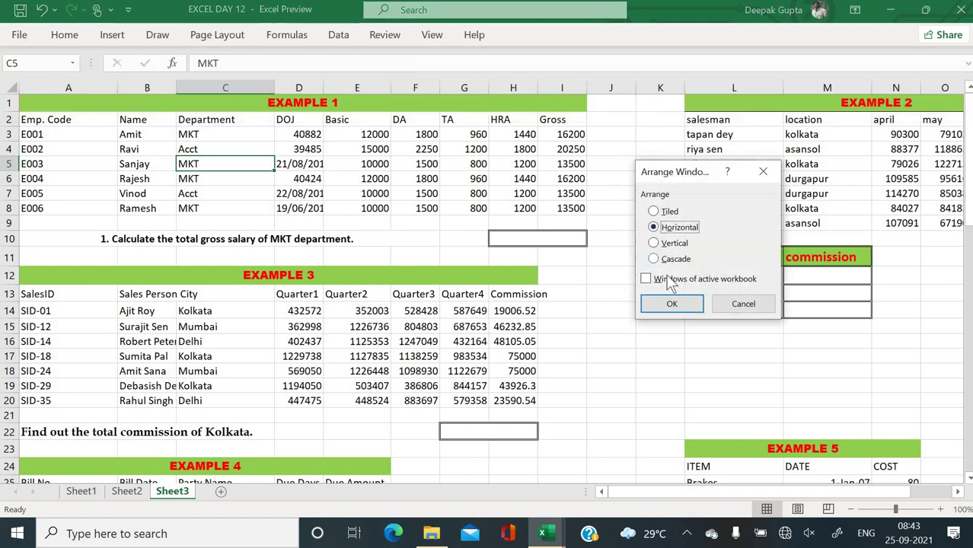
pyautogui.click(672, 303)
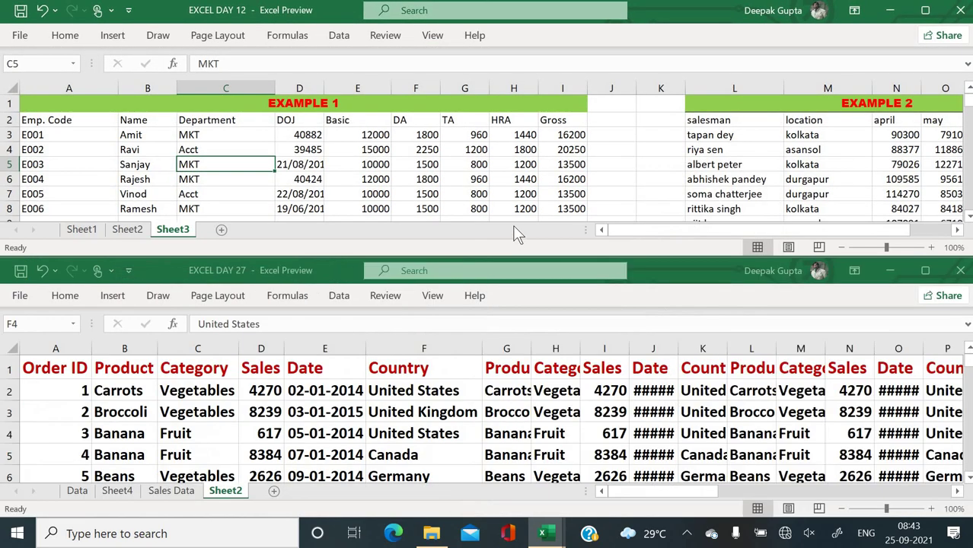
pyautogui.click(384, 163)
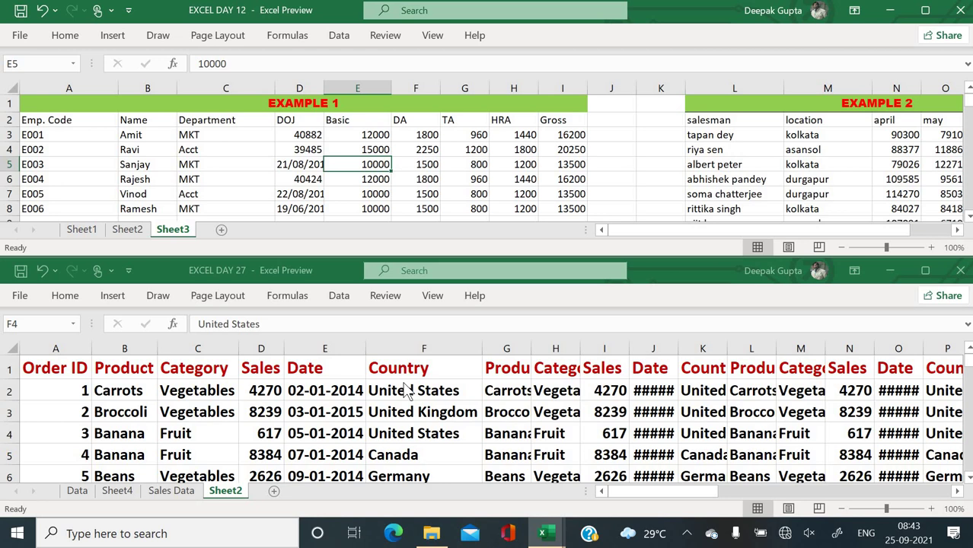
pyautogui.click(386, 197)
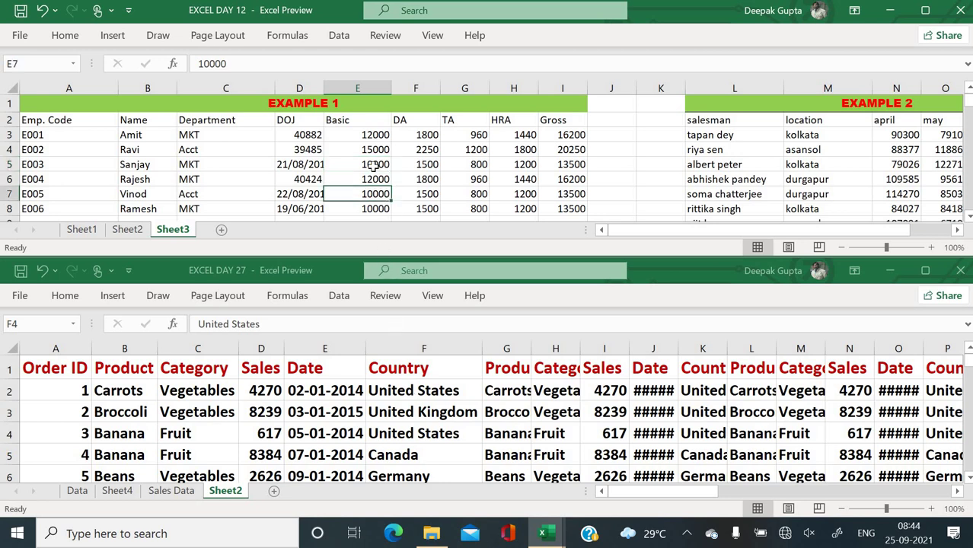
pyautogui.click(374, 164)
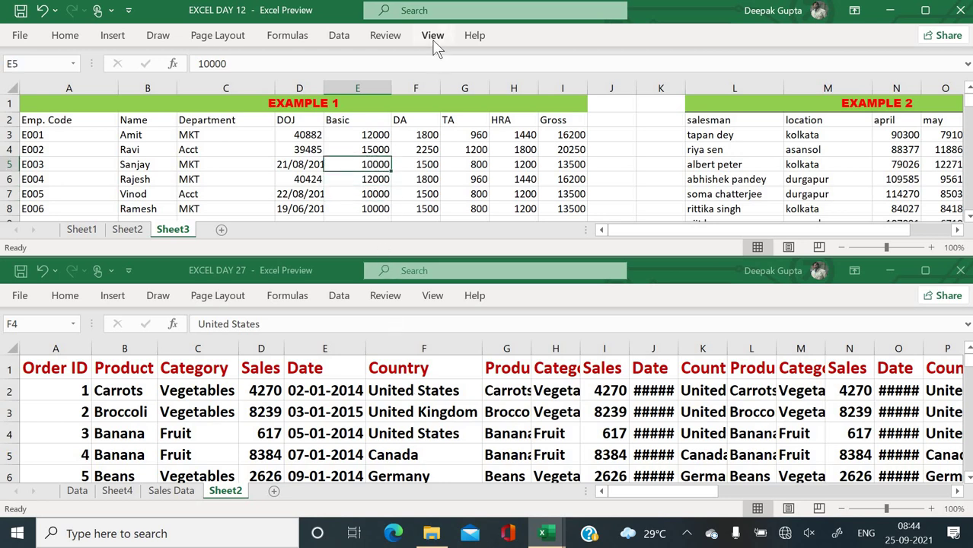
pyautogui.click(433, 38)
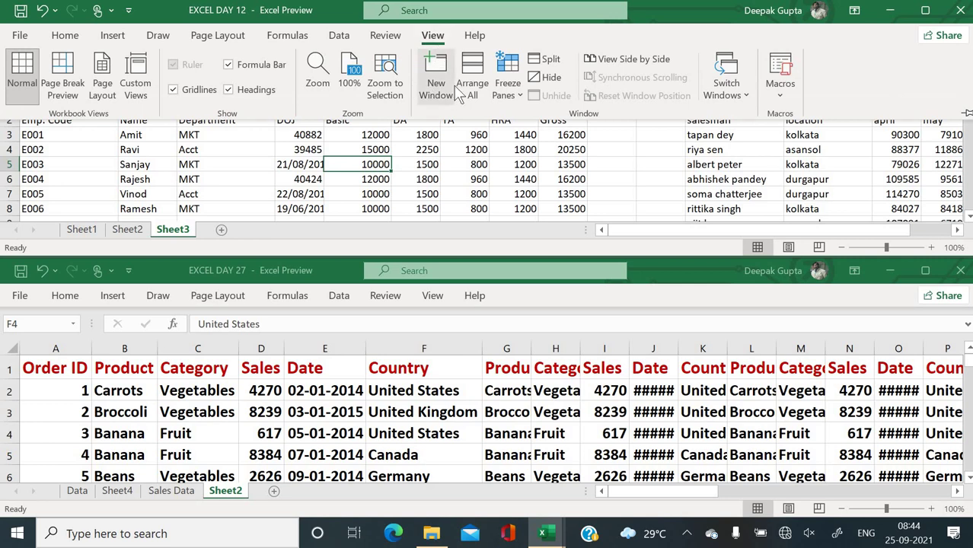
pyautogui.click(474, 143)
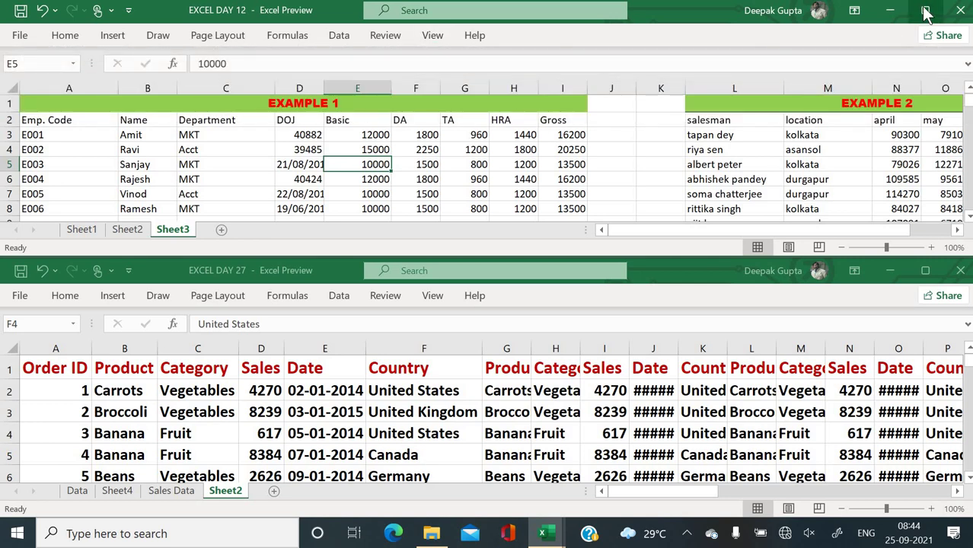
# - Maximize the EXCEL DAY 12 window, switch to the EXCEL DAY 27 workbook, and maximize its window as well
pyautogui.click(926, 11)
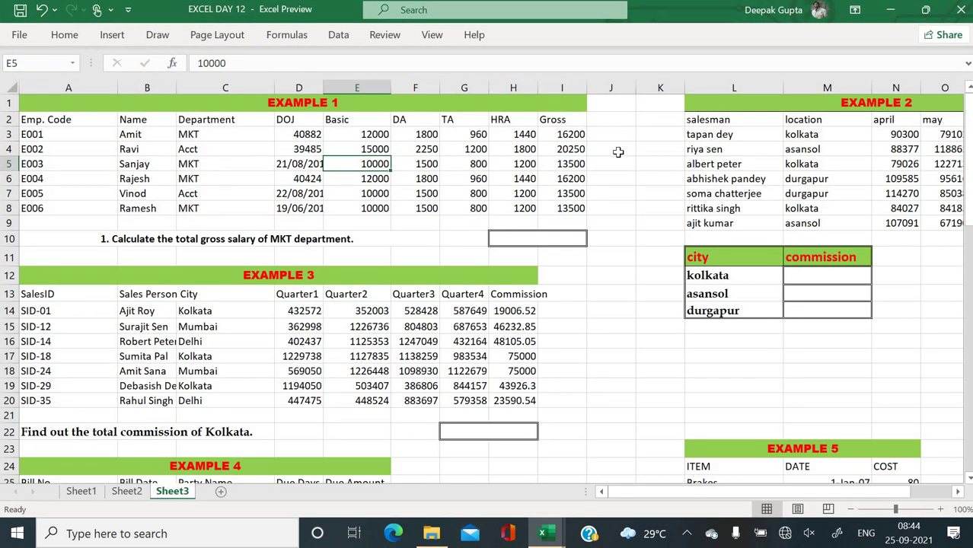
pyautogui.click(543, 533)
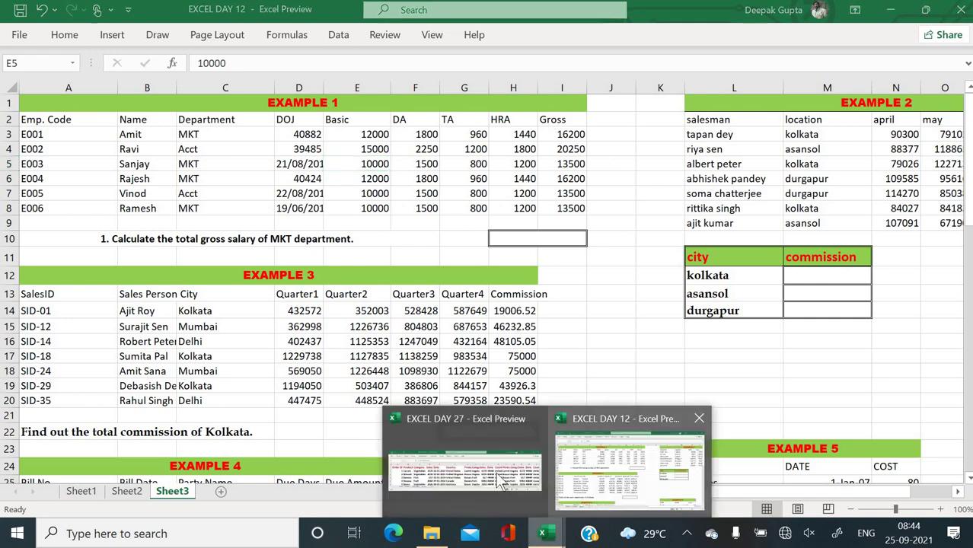
pyautogui.click(500, 481)
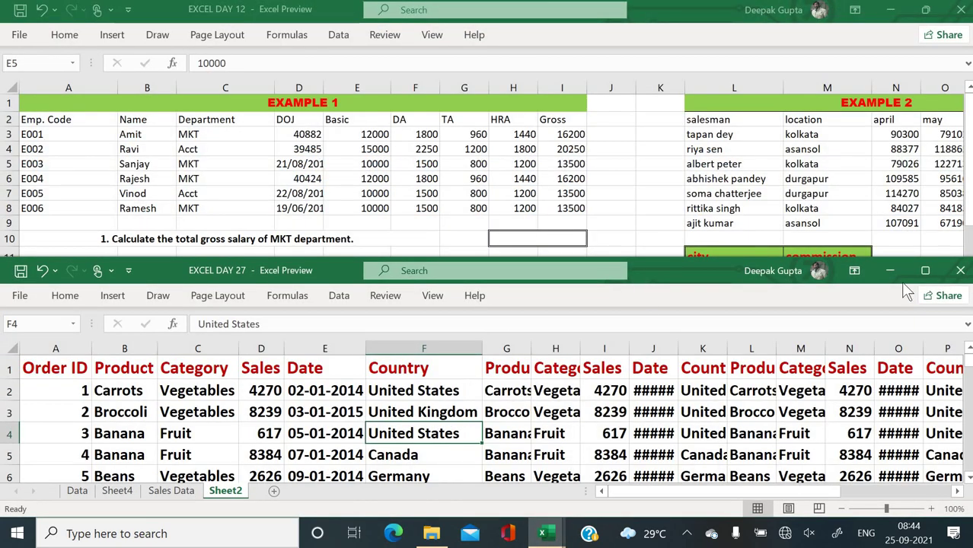
pyautogui.click(925, 270)
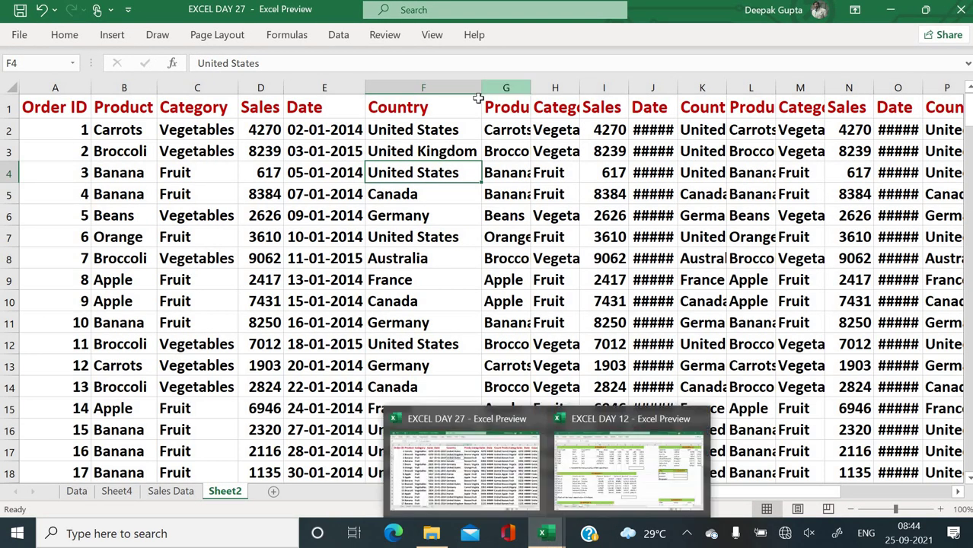
# - Arrange all open workbook windows with the Vertical option
pyautogui.click(429, 36)
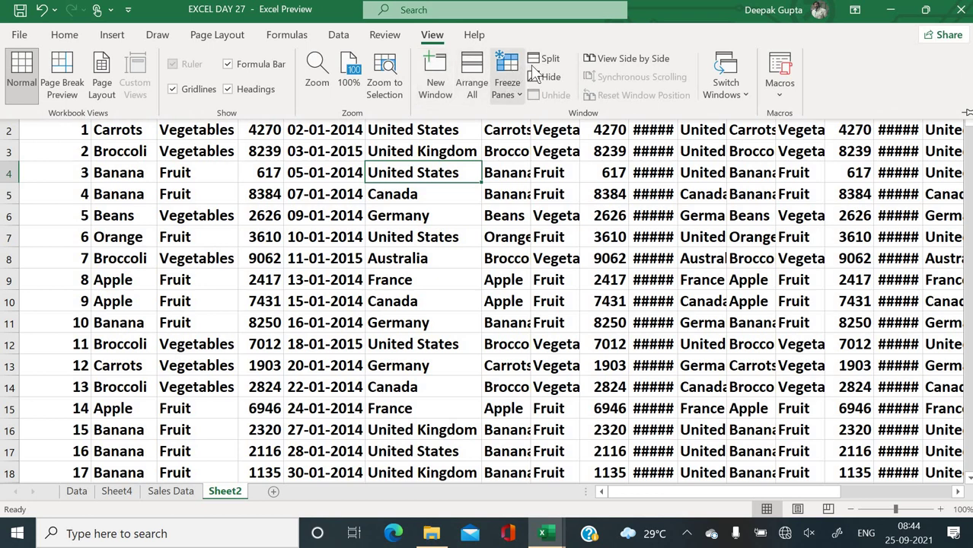
pyautogui.click(465, 80)
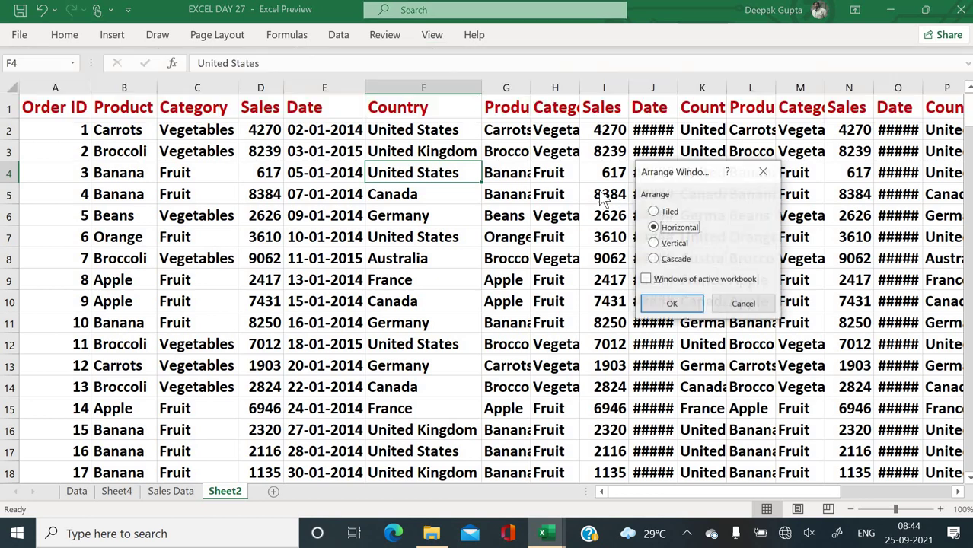
pyautogui.click(654, 244)
pyautogui.click(672, 304)
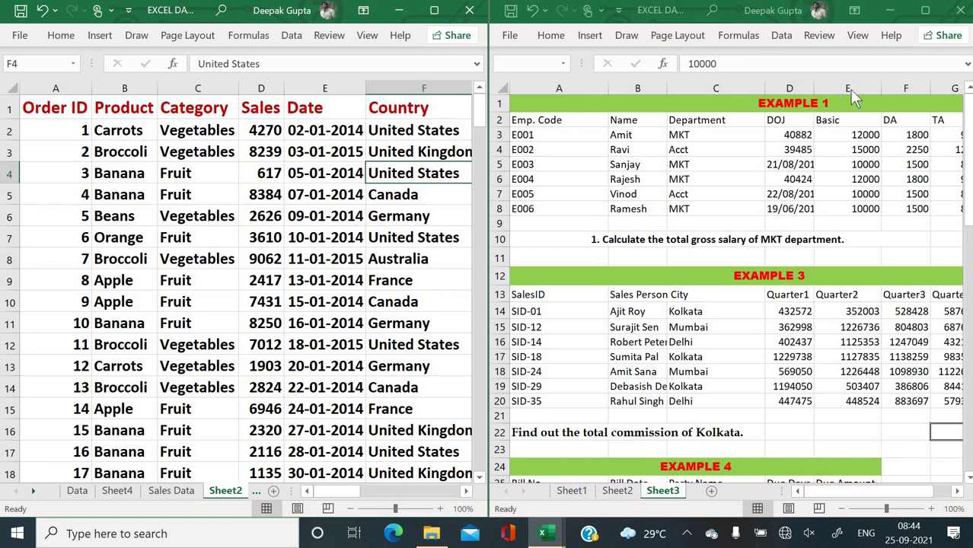
# - Maximize the EXCEL DAY 27 window and arrange all open windows with the Cascade option
pyautogui.click(433, 10)
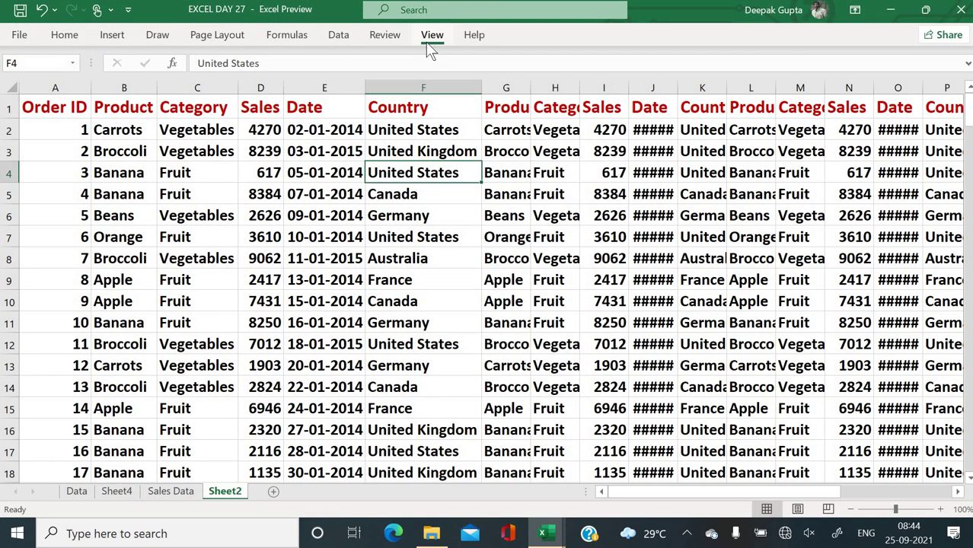
pyautogui.click(428, 42)
pyautogui.click(462, 73)
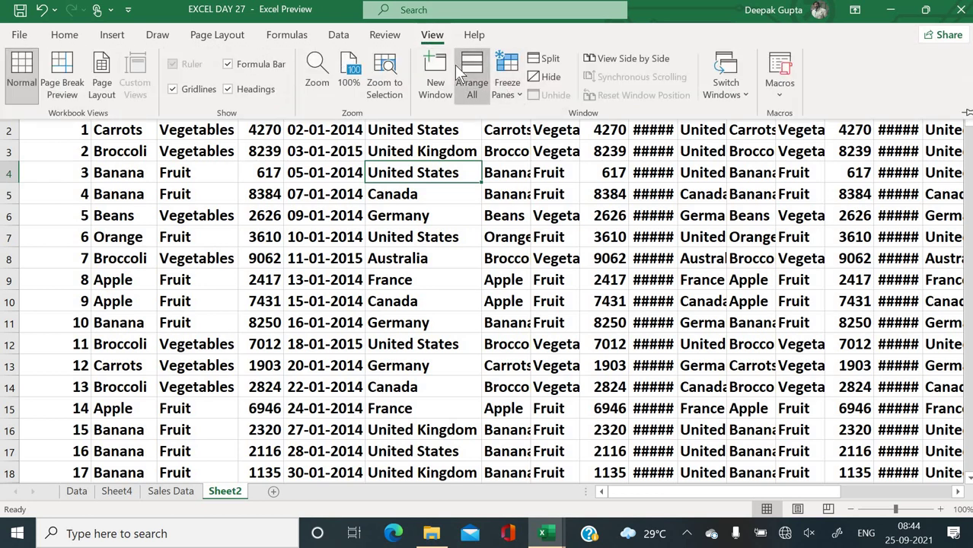
pyautogui.click(669, 260)
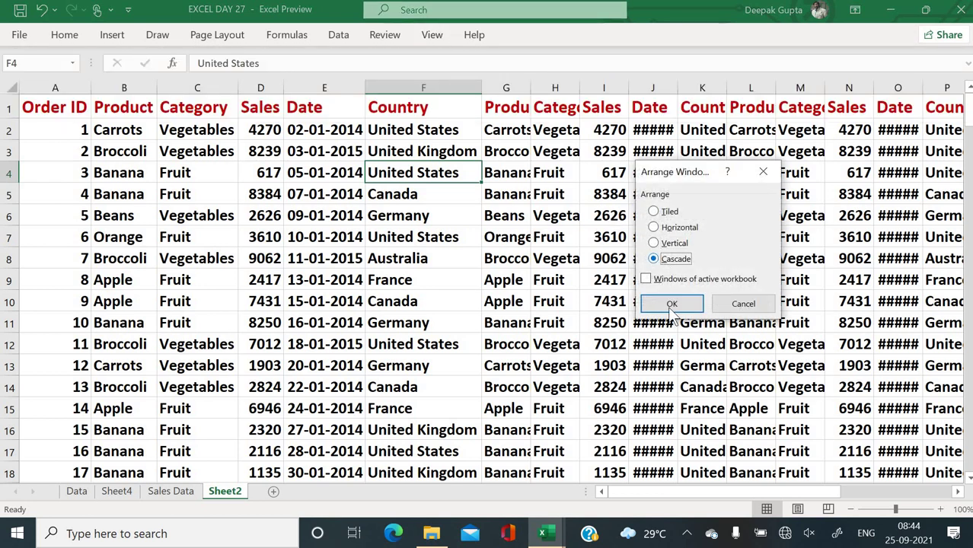
pyautogui.click(672, 304)
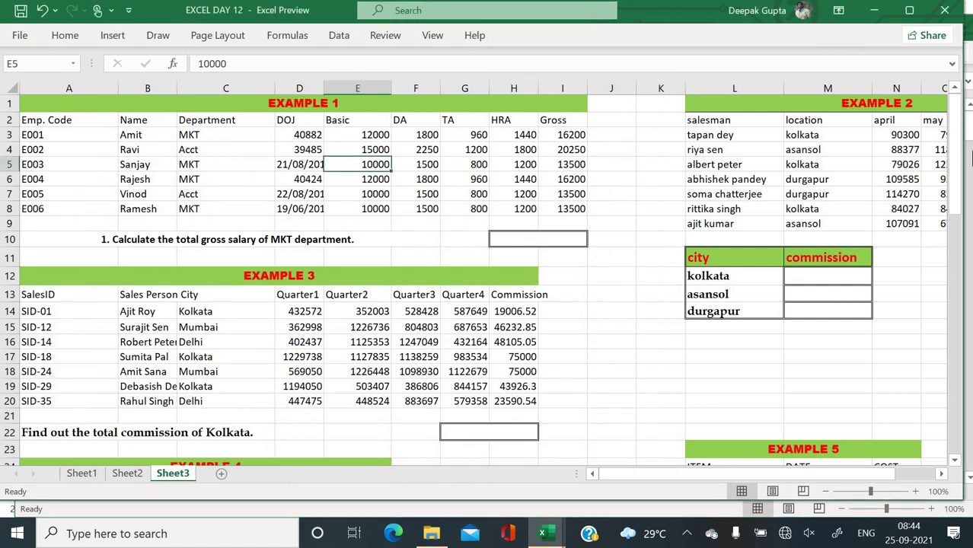
# - Narrow the cascaded EXCEL DAY 12 window to about half the screen width, bring EXCEL DAY 27 forward, and select its cell F3
pyautogui.moveTo(962, 158); pyautogui.dragTo(511, 166)
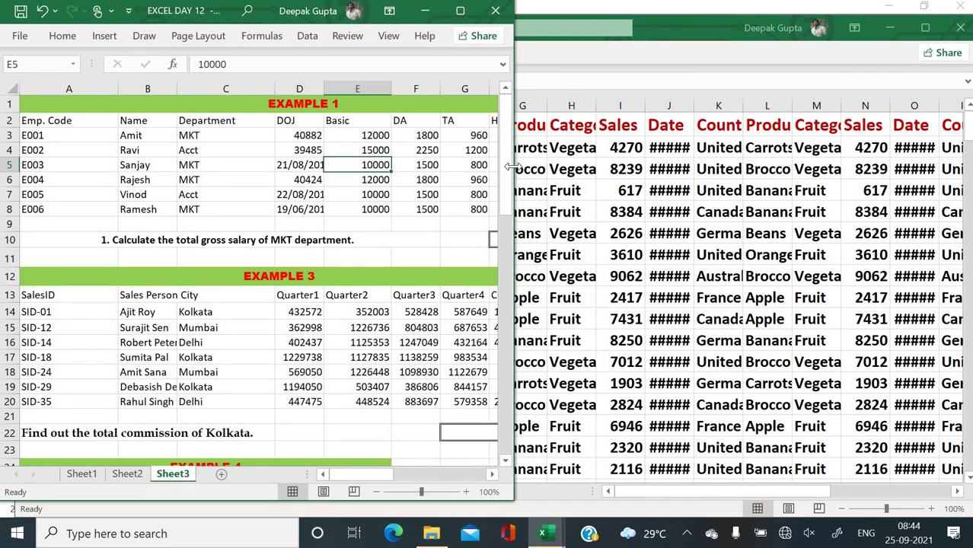
pyautogui.click(688, 153)
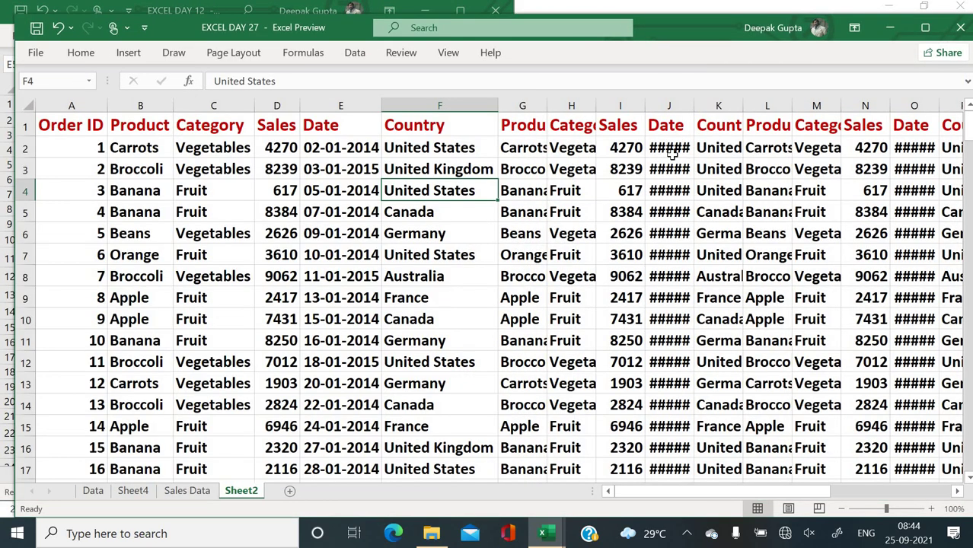
pyautogui.click(337, 173)
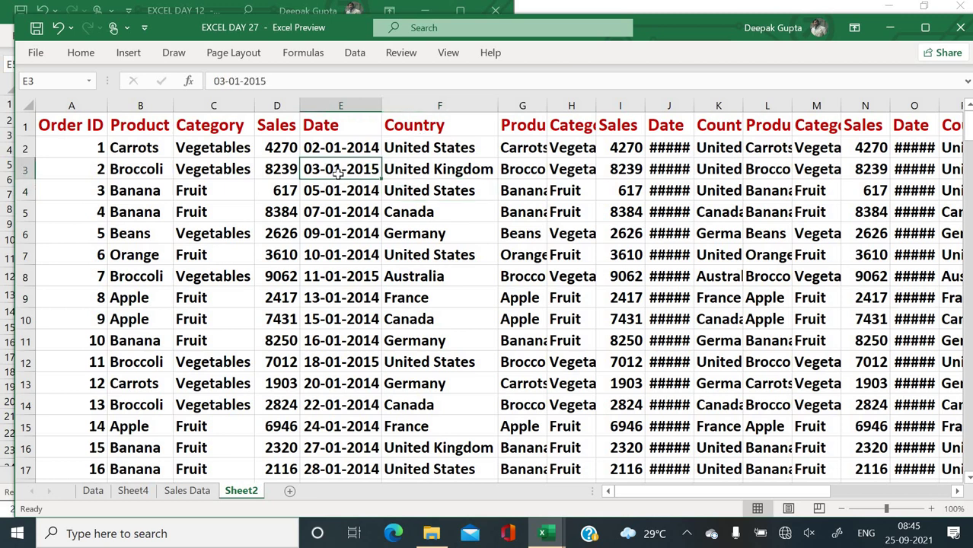
pyautogui.click(259, 216)
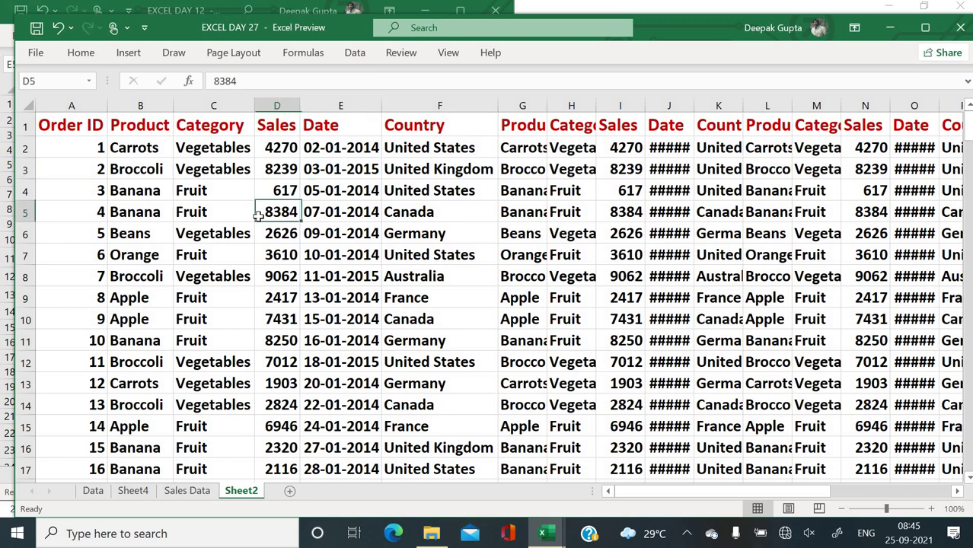
pyautogui.click(386, 178)
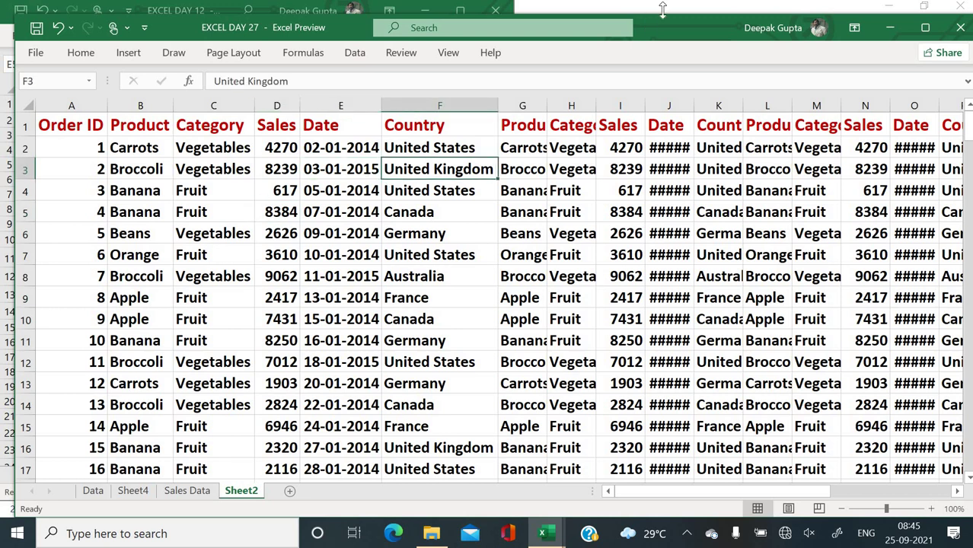
# - Maximize the EXCEL DAY 27 window and toggle the ribbon between collapsed and expanded, leaving it expanded
pyautogui.click(926, 30)
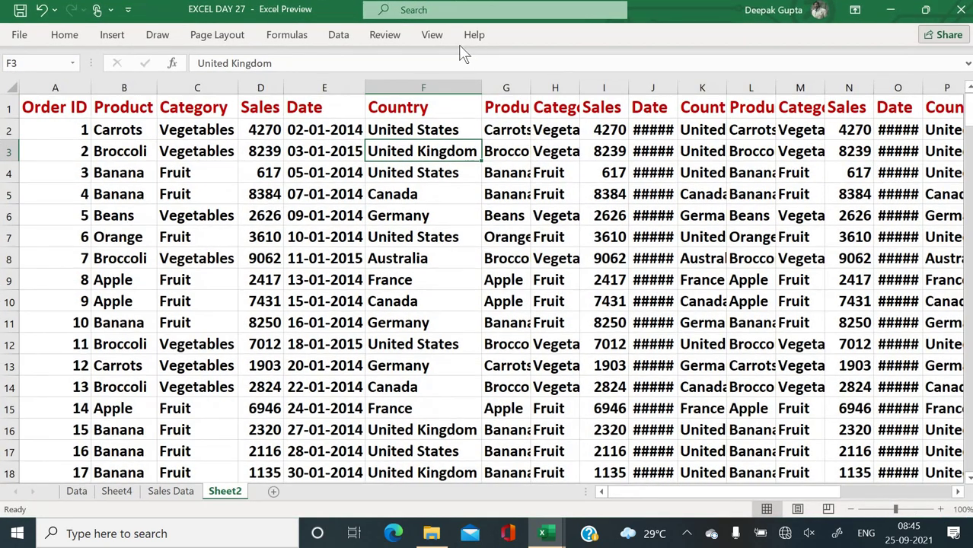
pyautogui.click(433, 36)
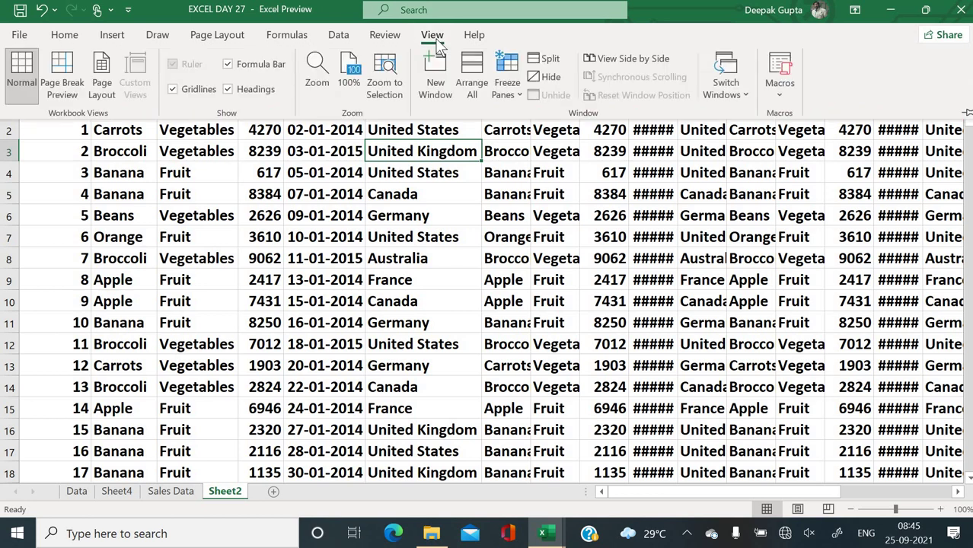
pyautogui.click(300, 170)
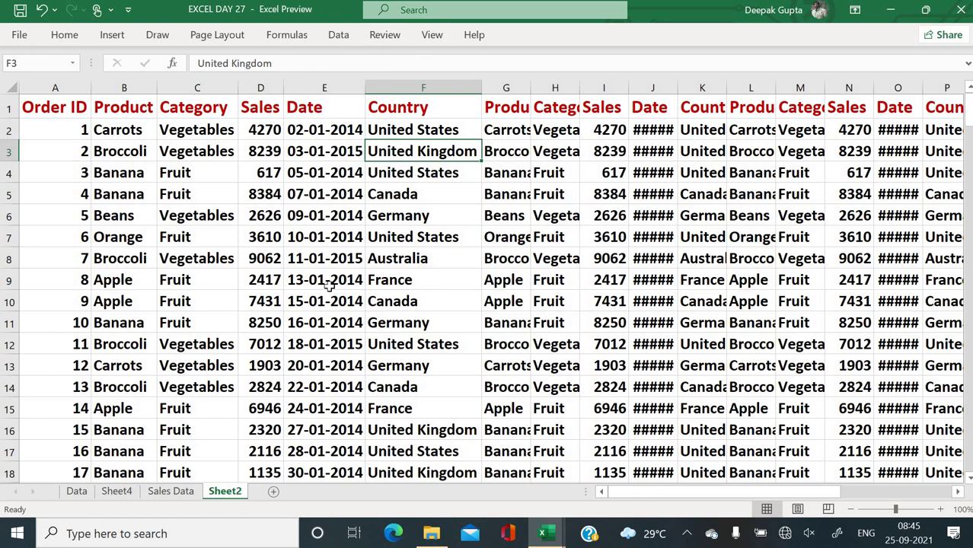
pyautogui.hotkey('ctrl', 'F1')
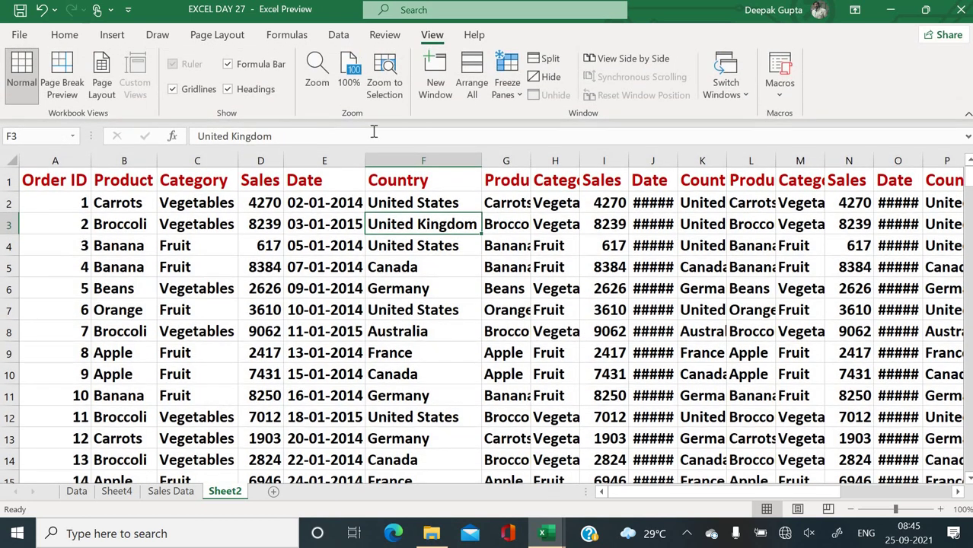
pyautogui.hotkey('ctrl', 'F1')
pyautogui.hotkey('ctrl', 'F1')
# - Set the ribbon display to Auto-hide Ribbon and switch it to Show Tabs
pyautogui.click(856, 9)
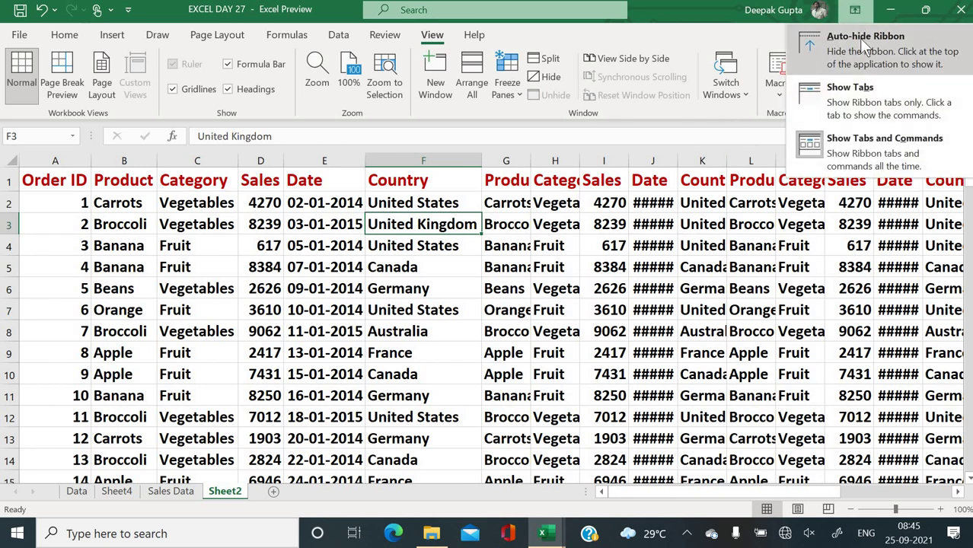
pyautogui.click(864, 46)
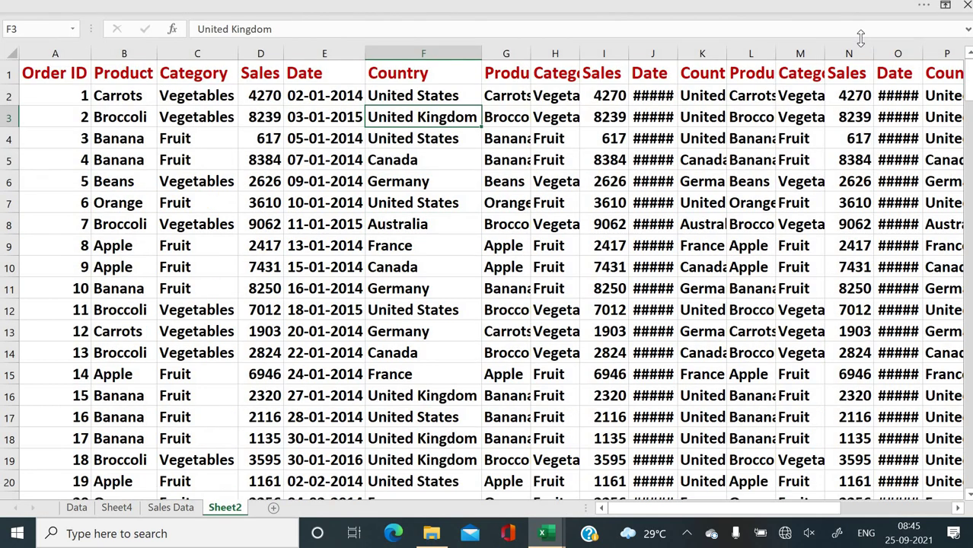
pyautogui.click(945, 6)
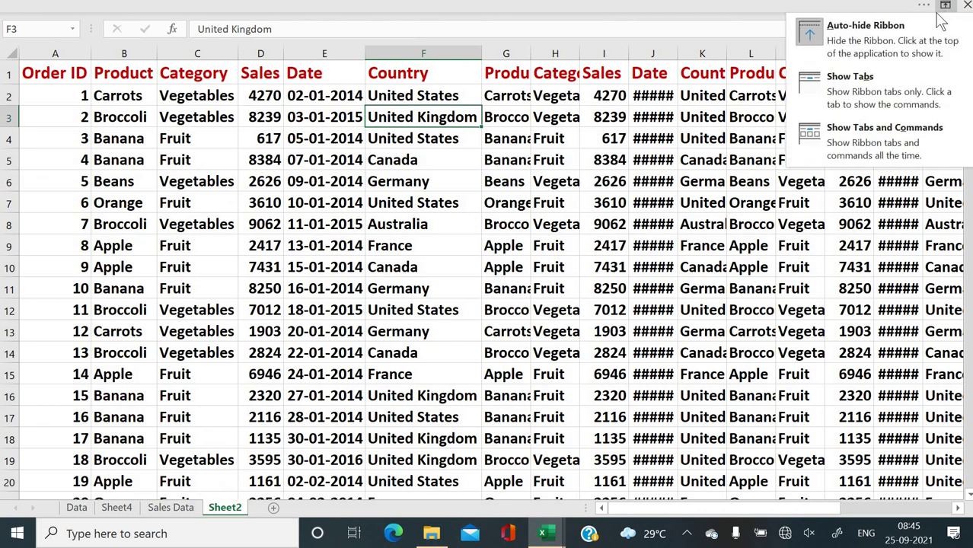
pyautogui.click(856, 76)
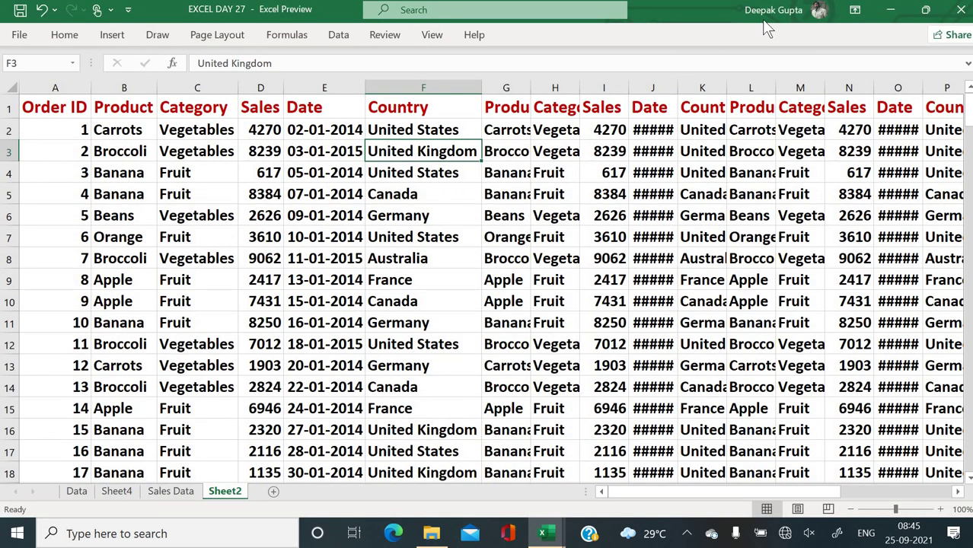
# - Set the ribbon display to Show Tabs and Commands and select cell F4
pyautogui.click(855, 10)
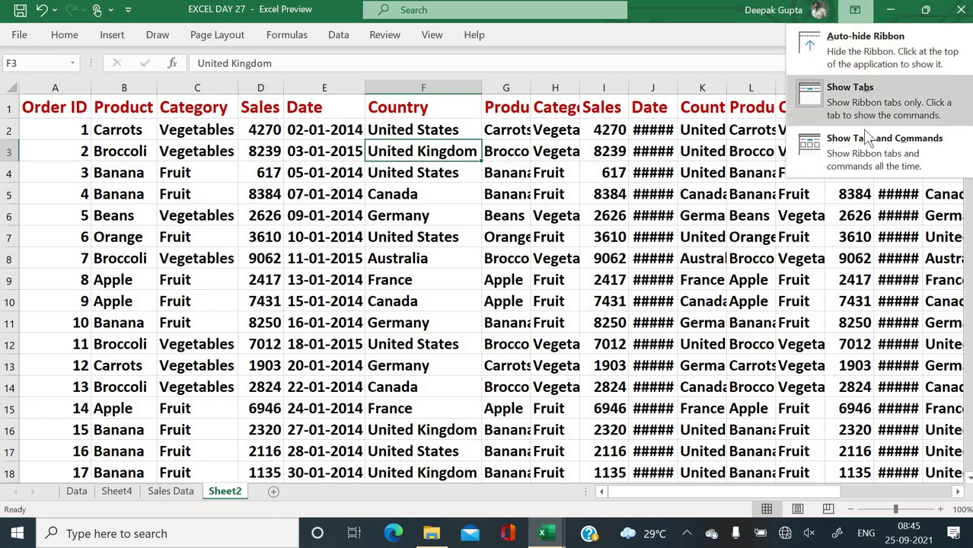
pyautogui.click(857, 152)
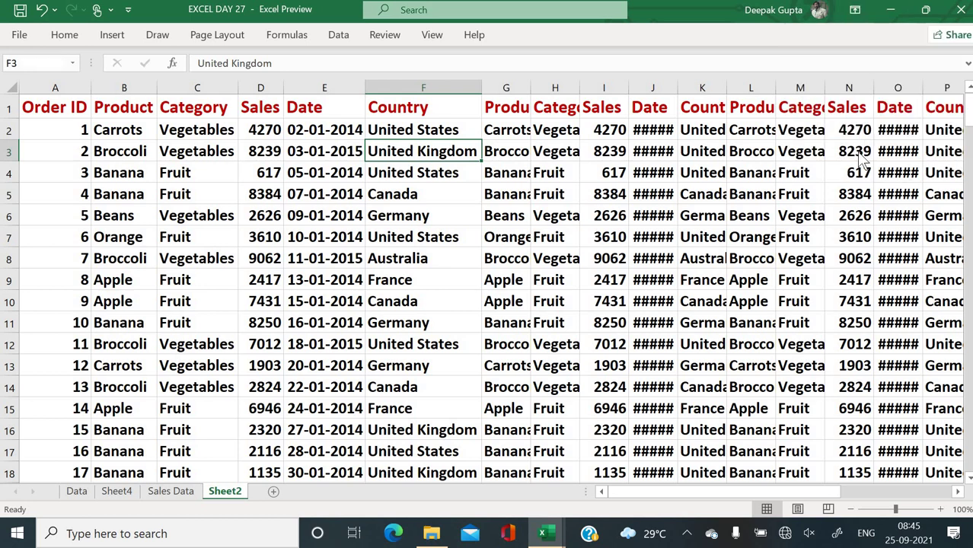
pyautogui.click(378, 250)
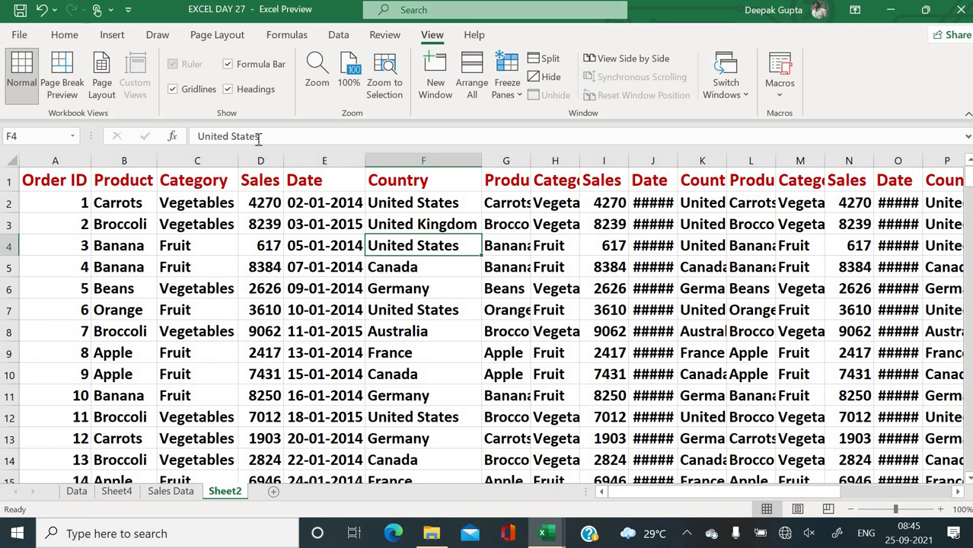
# - Auto-hide the ribbon once more and restore it with the Show Tabs and Commands option
pyautogui.click(854, 14)
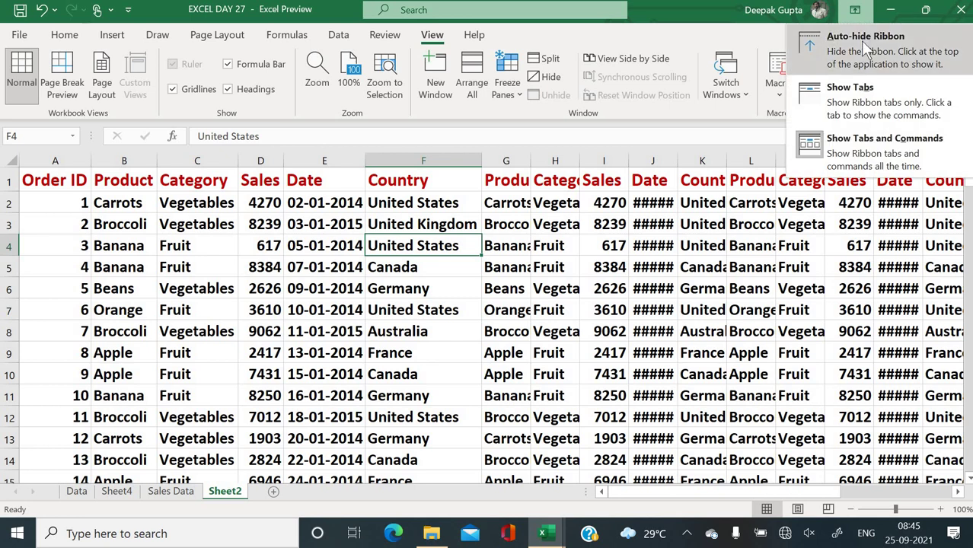
pyautogui.click(862, 40)
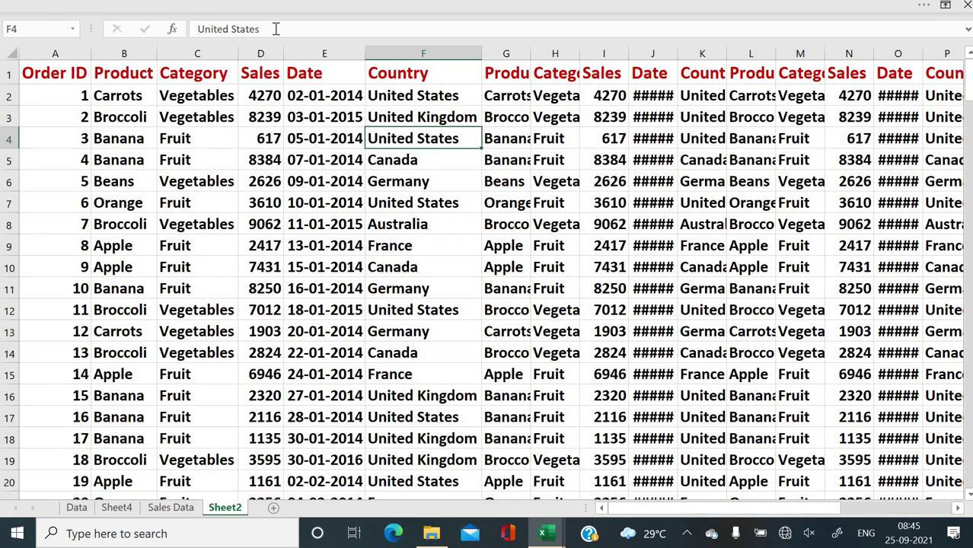
pyautogui.click(946, 6)
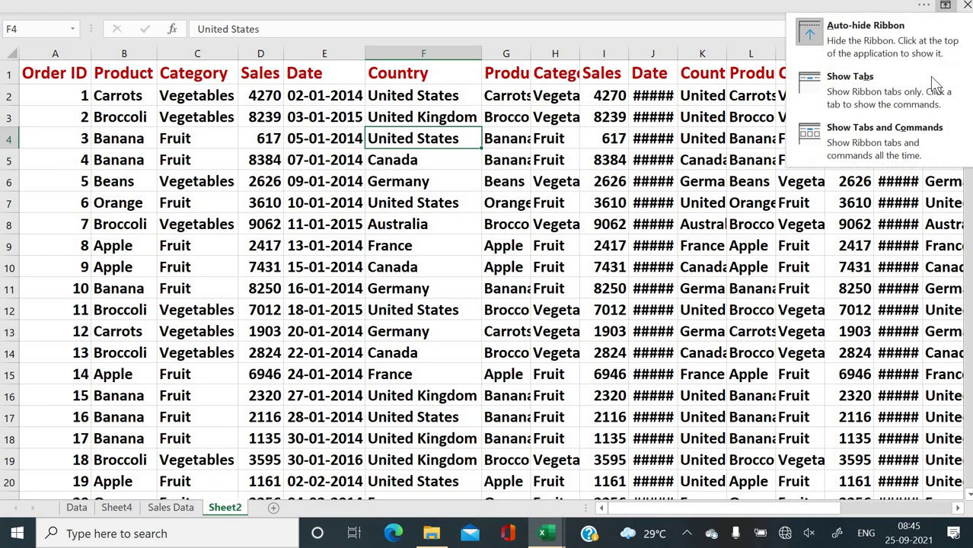
pyautogui.click(891, 150)
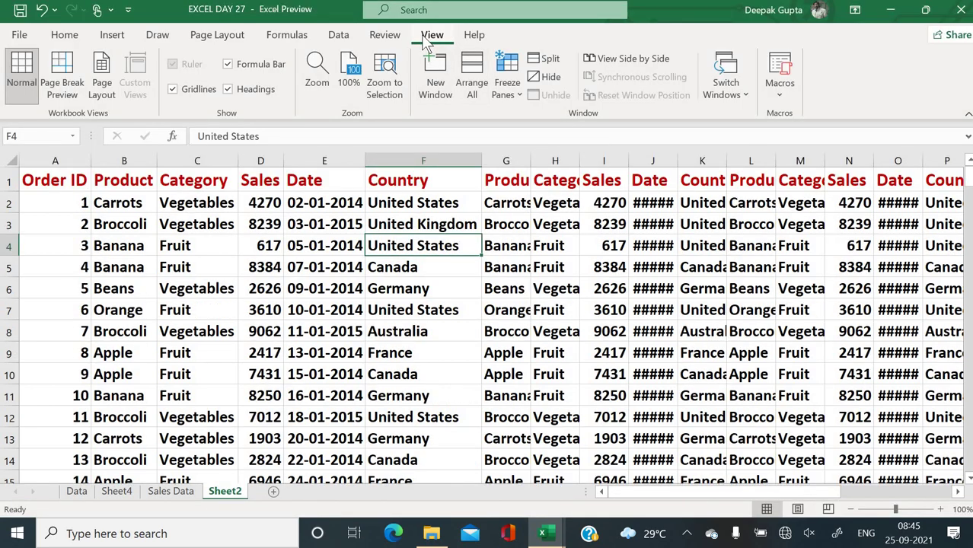
# - Hide the formula bar and the row and column headings on Sheet2, and select a few cells to check the view
pyautogui.click(254, 68)
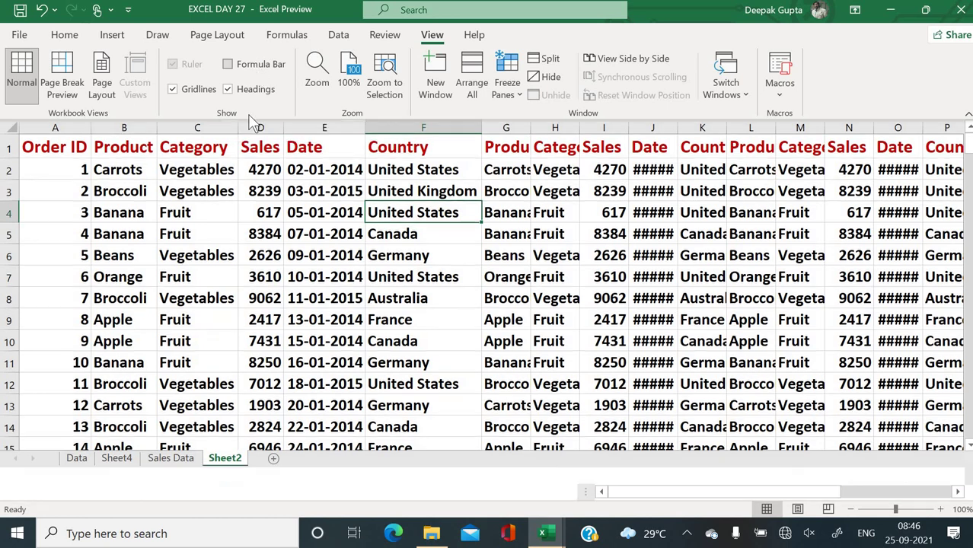
pyautogui.click(263, 195)
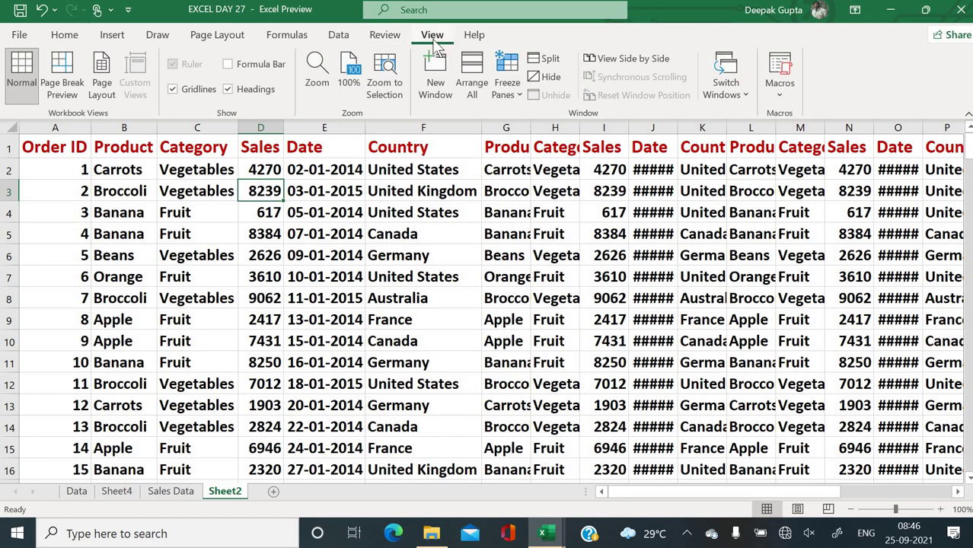
pyautogui.click(227, 89)
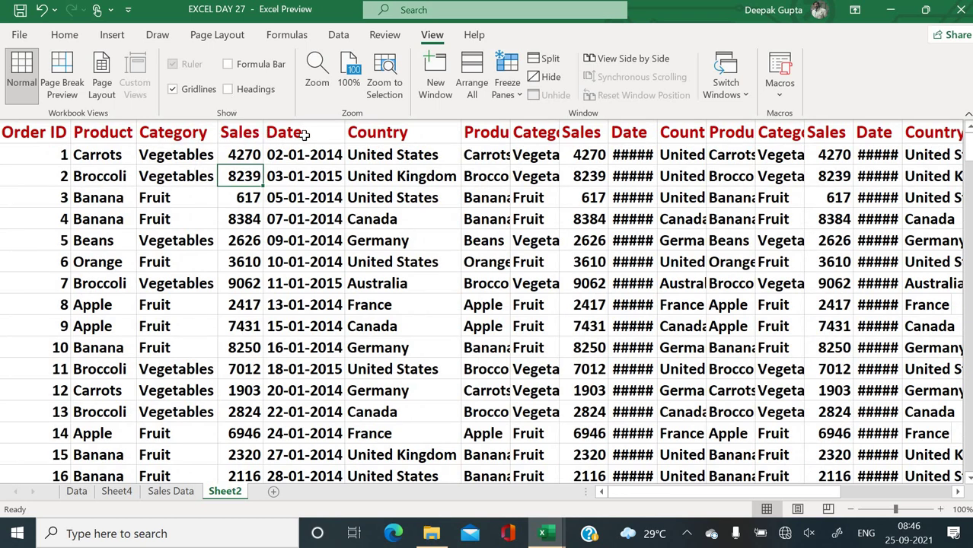
pyautogui.click(186, 192)
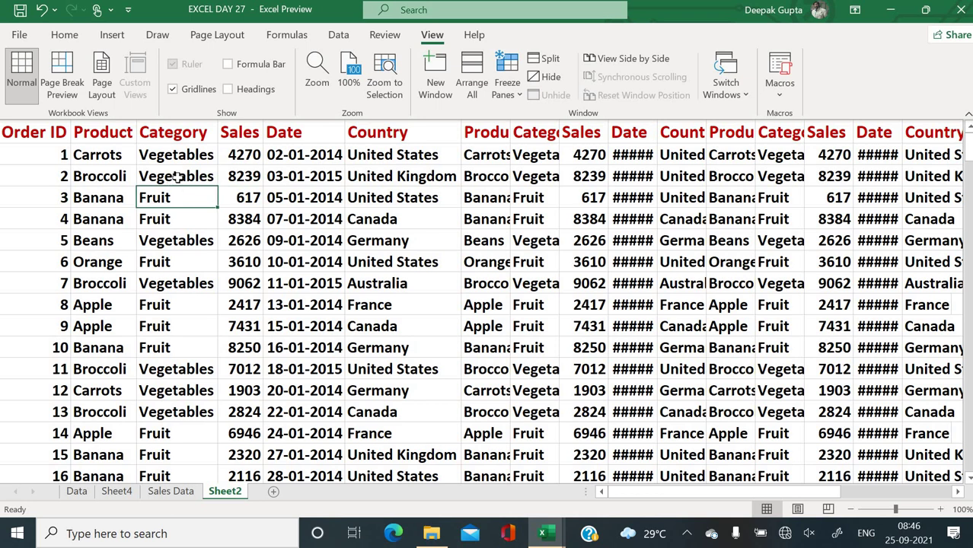
pyautogui.click(221, 244)
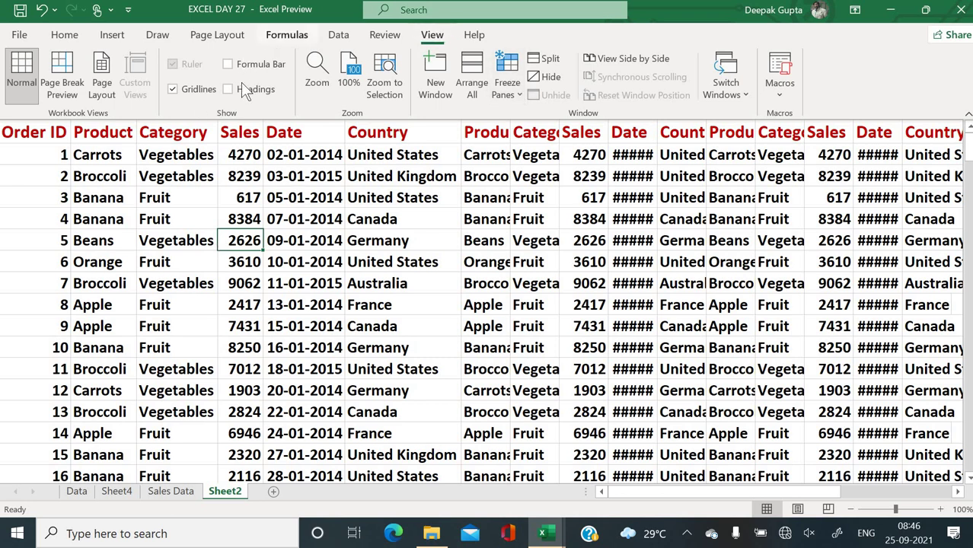
# - Turn the gridlines off on Sheet2 and turn them back on
pyautogui.click(196, 96)
pyautogui.click(200, 202)
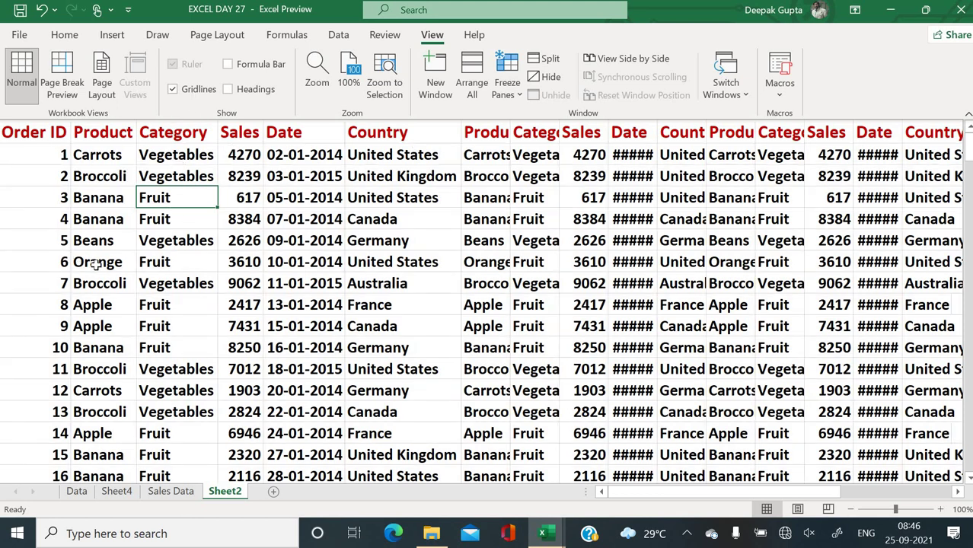
pyautogui.click(170, 88)
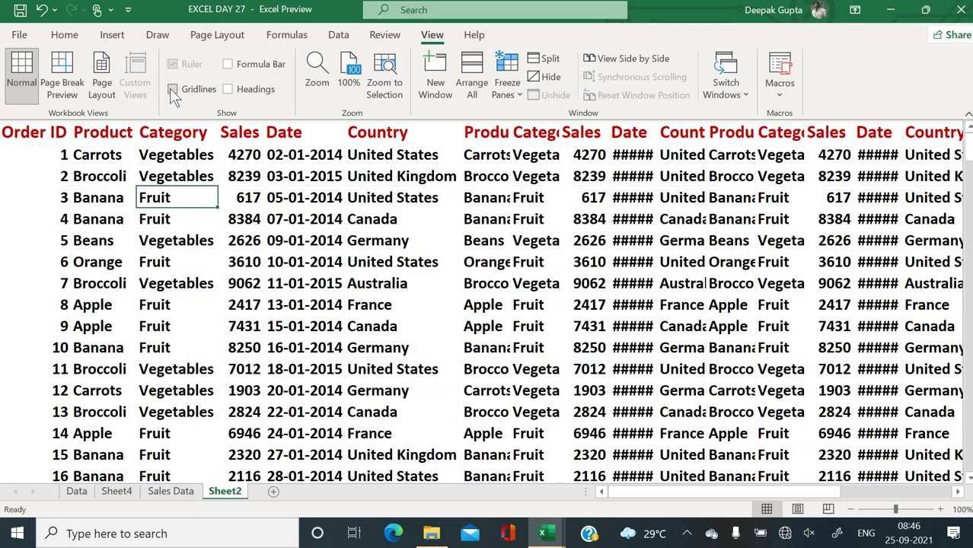
pyautogui.click(170, 88)
# - Show the row and column headings and the formula bar again, and select cell D2
pyautogui.click(228, 89)
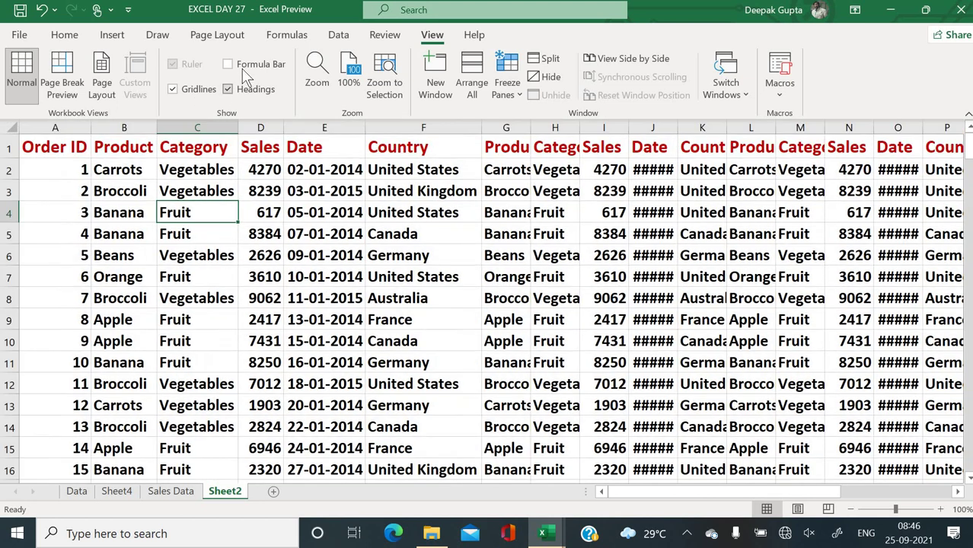
pyautogui.click(243, 67)
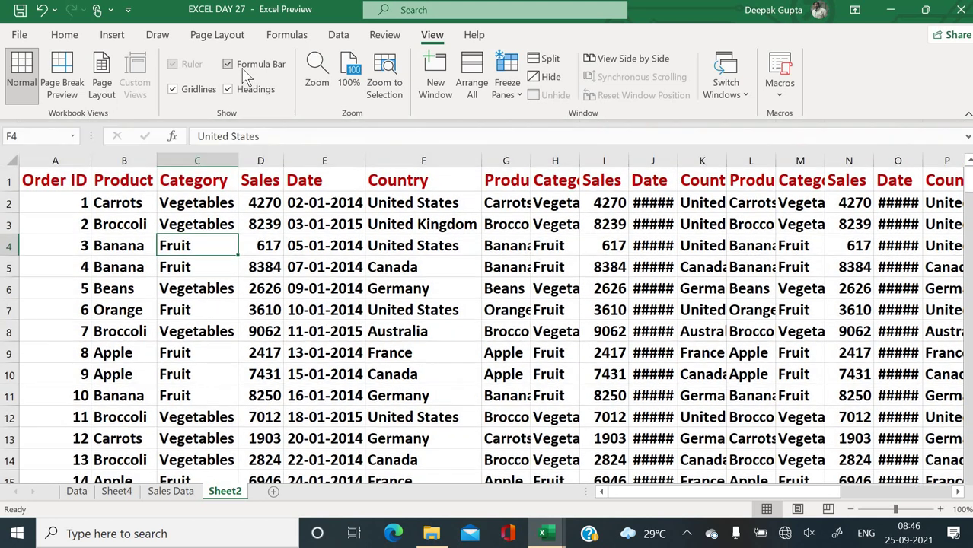
pyautogui.click(243, 206)
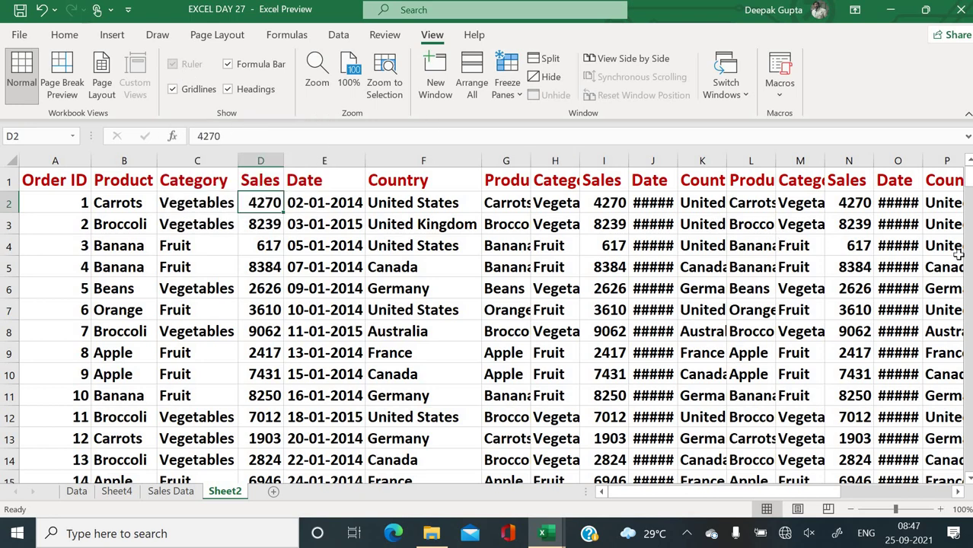
# - Add a new blank worksheet after Sheet2 and select cell C6 in it
pyautogui.scroll(-6, 653, 352)
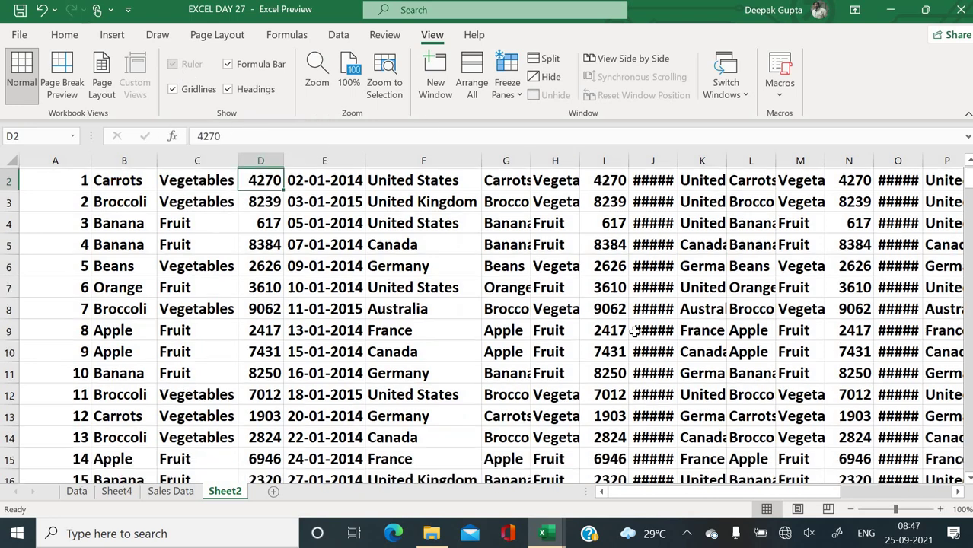
pyautogui.scroll(-3, 634, 333)
pyautogui.scroll(8, 634, 333)
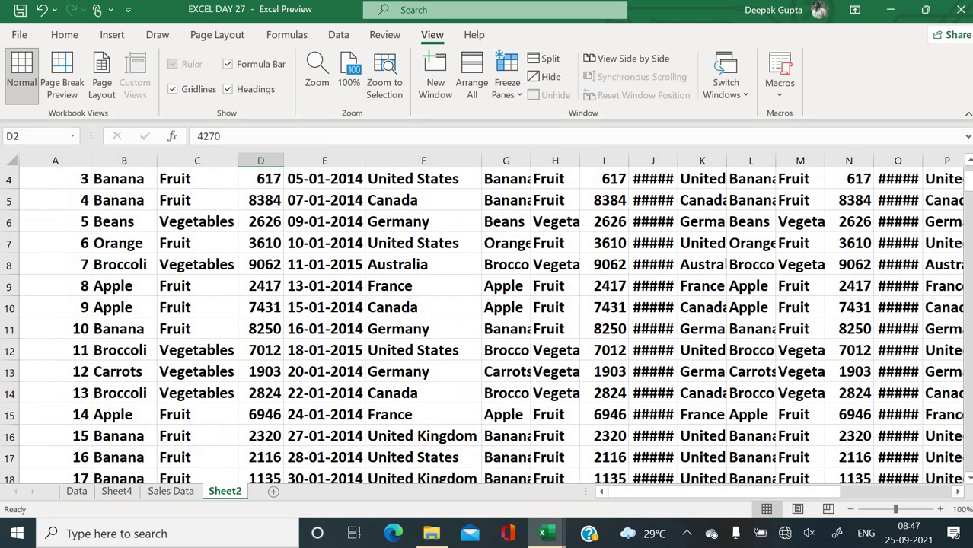
pyautogui.click(276, 491)
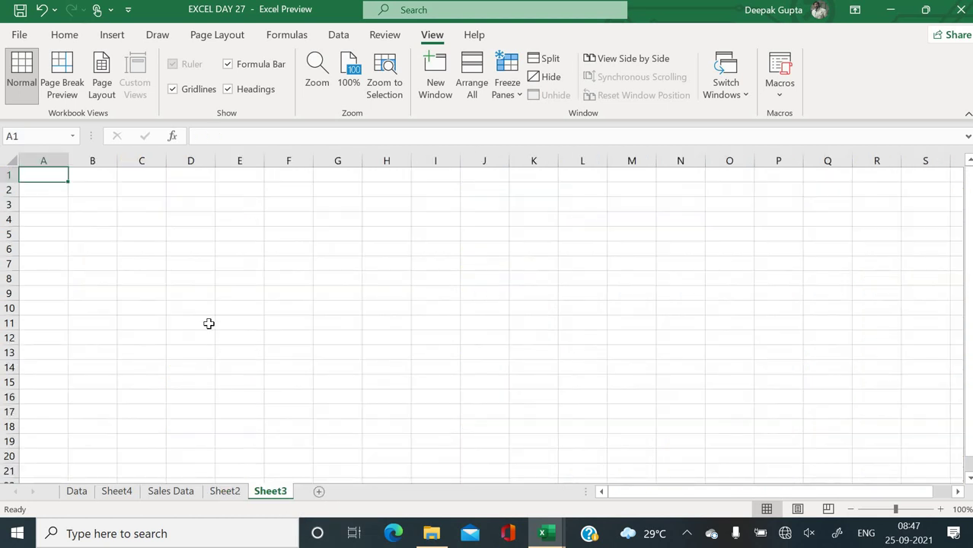
pyautogui.click(209, 323)
pyautogui.click(135, 255)
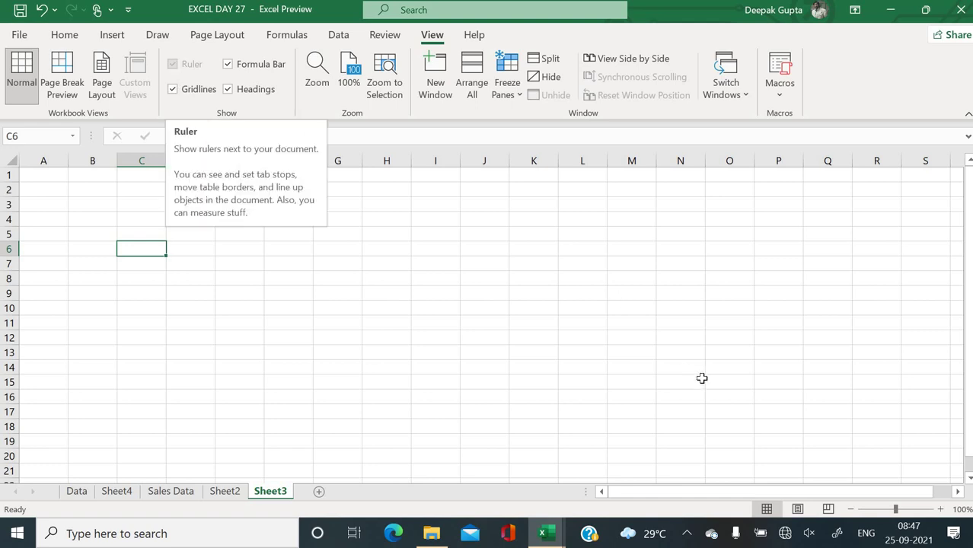
# - Scroll the blank worksheet vertically and horizontally and return to its starting view
pyautogui.scroll(-1, 965, 419)
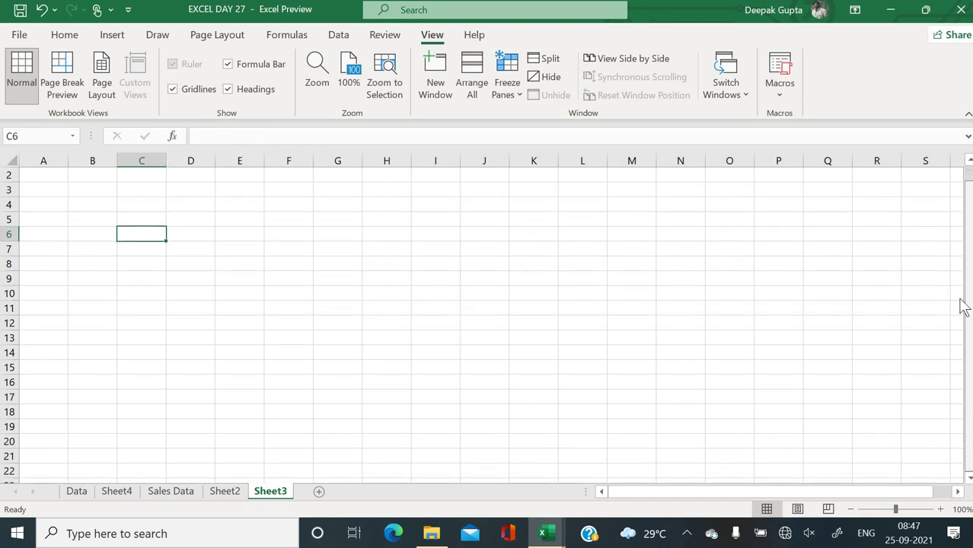
pyautogui.scroll(1, 960, 350)
pyautogui.scroll(-1, 956, 358)
pyautogui.scroll(1, 953, 331)
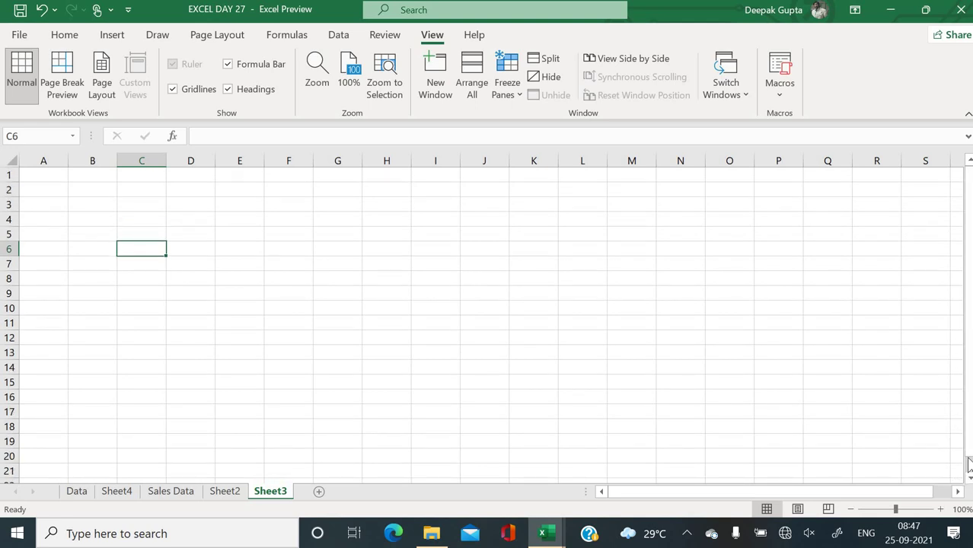
pyautogui.hscroll(1, 936, 500)
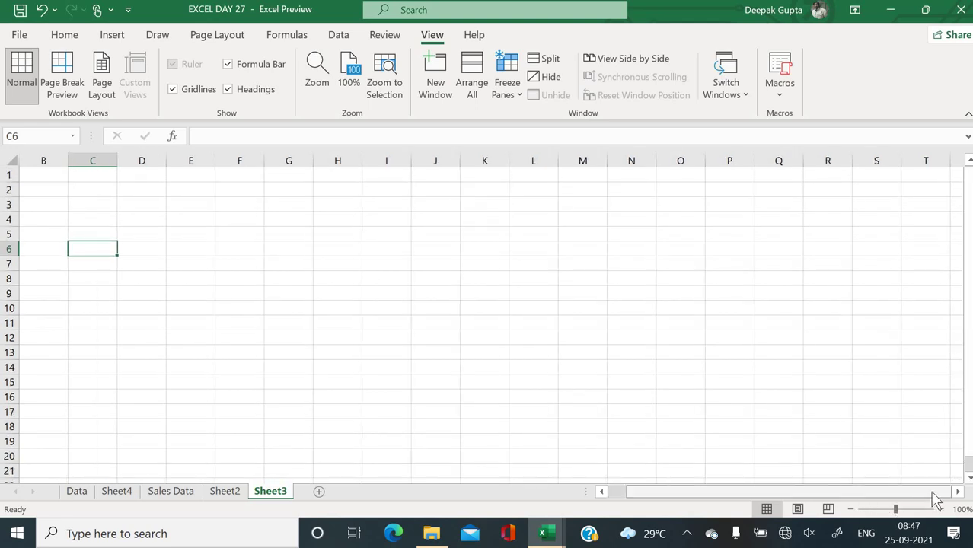
pyautogui.hscroll(-1, 834, 494)
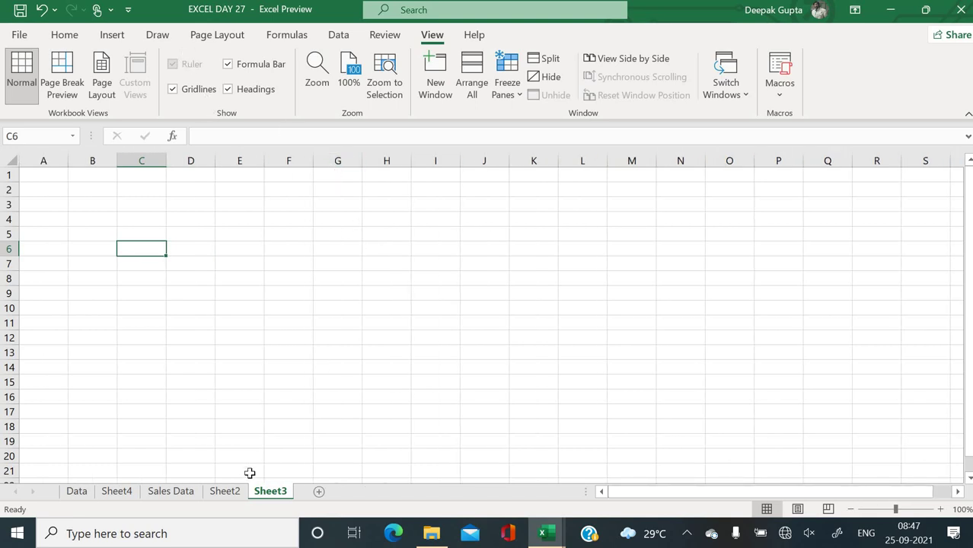
# - Return to Sheet2 and select cell F9 in the Country column
pyautogui.click(221, 494)
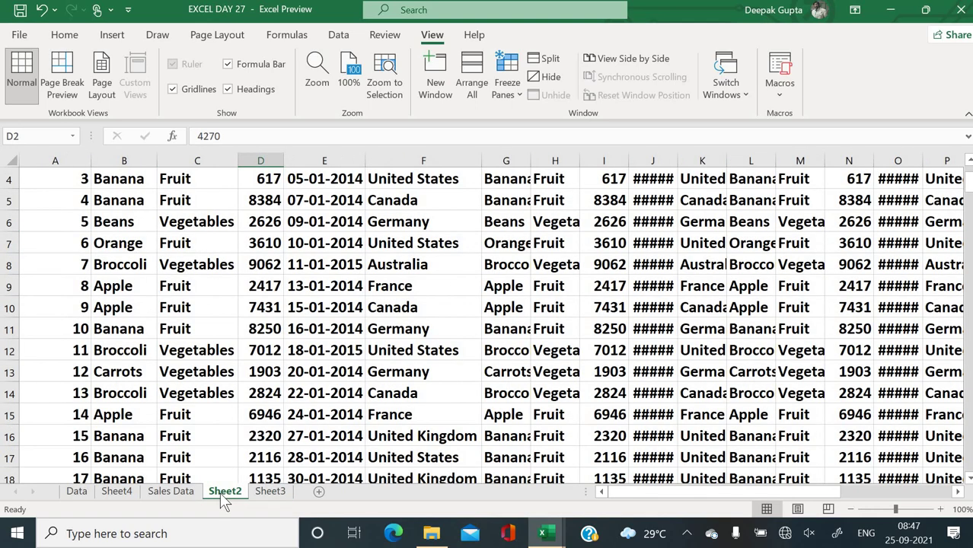
pyautogui.click(320, 268)
pyautogui.scroll(1, 320, 268)
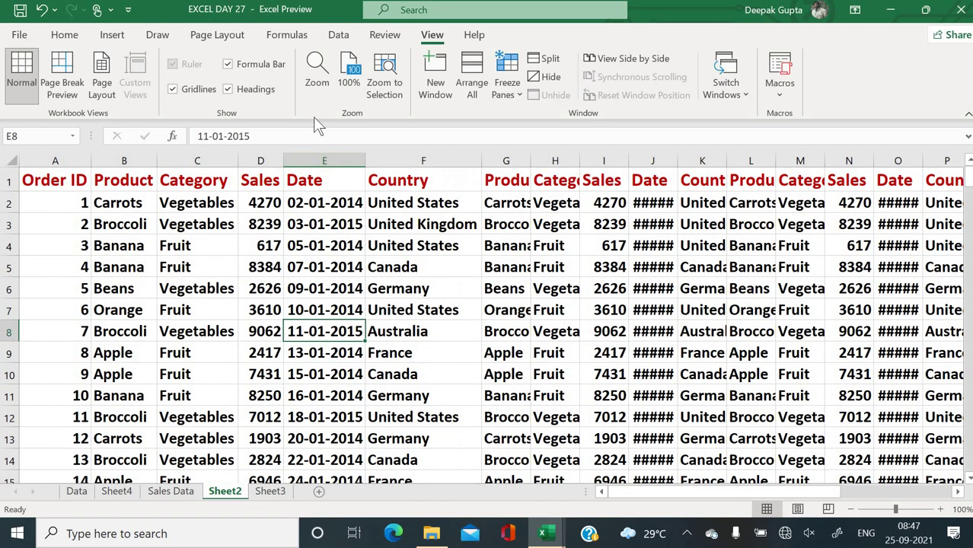
pyautogui.scroll(1, 313, 118)
pyautogui.scroll(2, 313, 116)
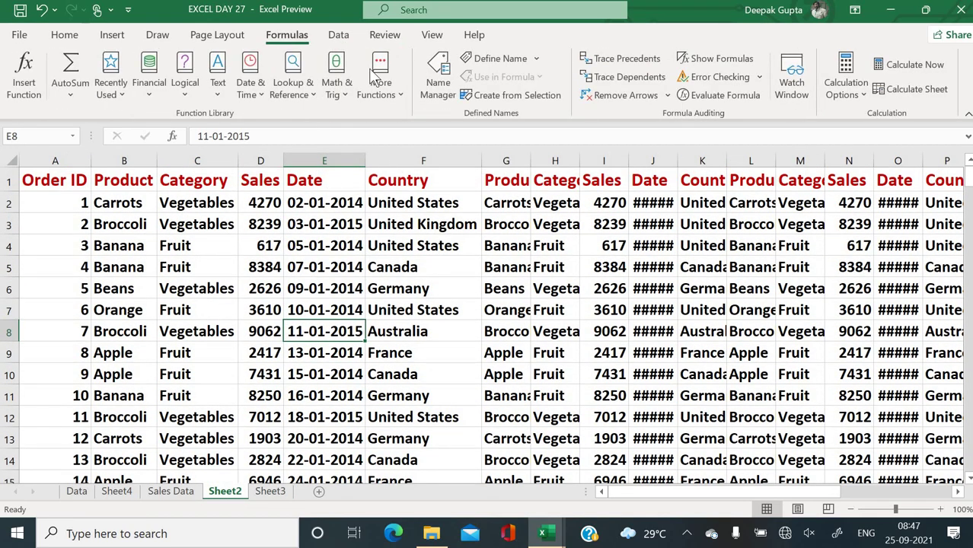
pyautogui.scroll(2, 437, 40)
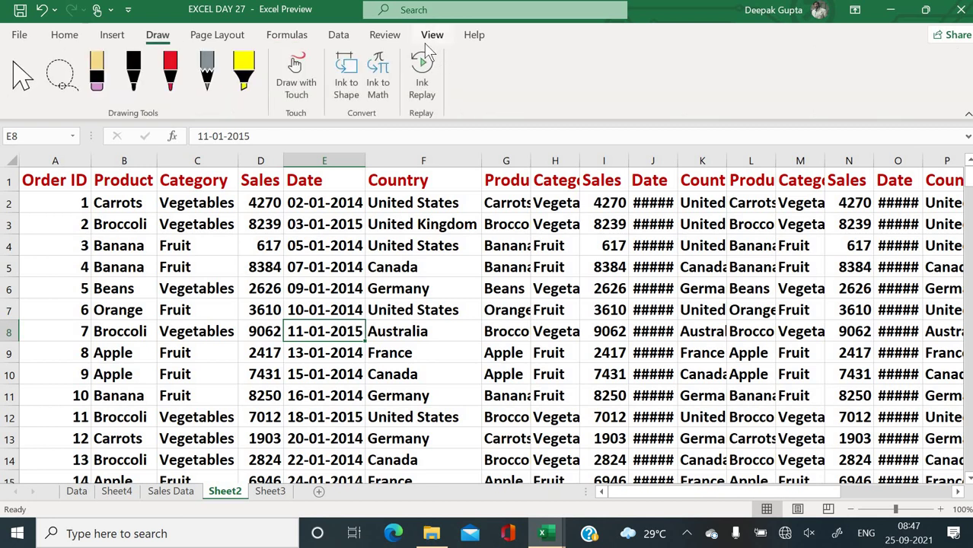
pyautogui.click(432, 35)
pyautogui.click(389, 346)
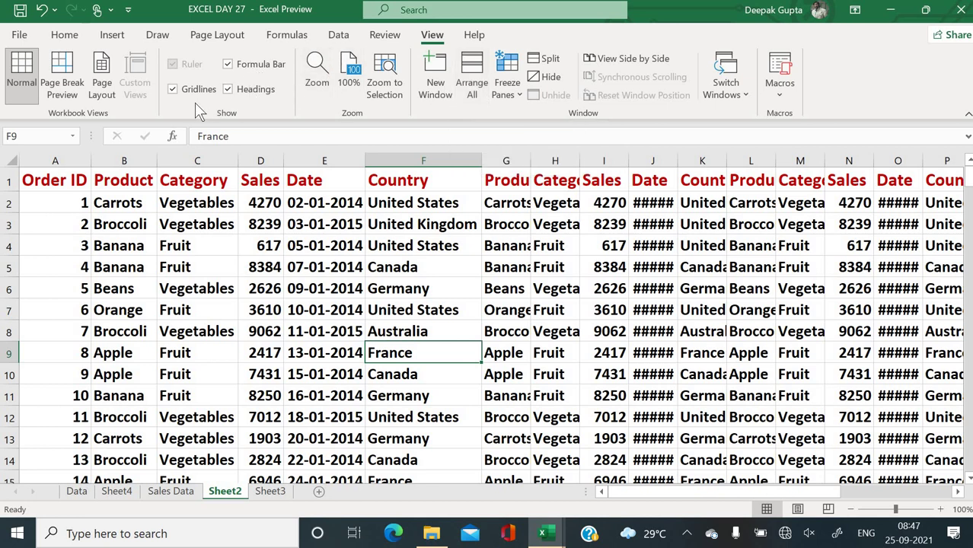
# - Open a second window of the EXCEL DAY 27 workbook, move it down over the first one and maximize it
pyautogui.click(440, 69)
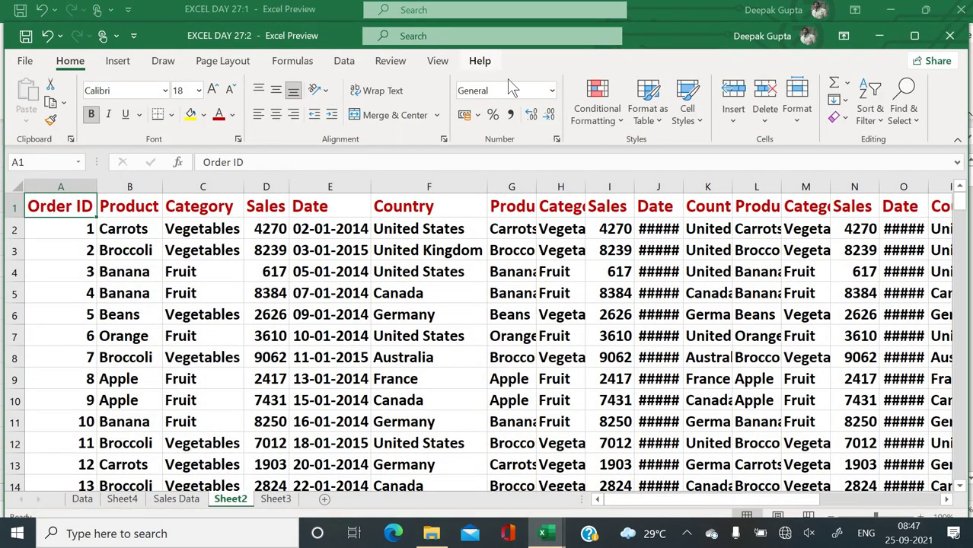
pyautogui.moveTo(667, 39); pyautogui.dragTo(657, 160)
pyautogui.moveTo(685, 244); pyautogui.dragTo(655, 286)
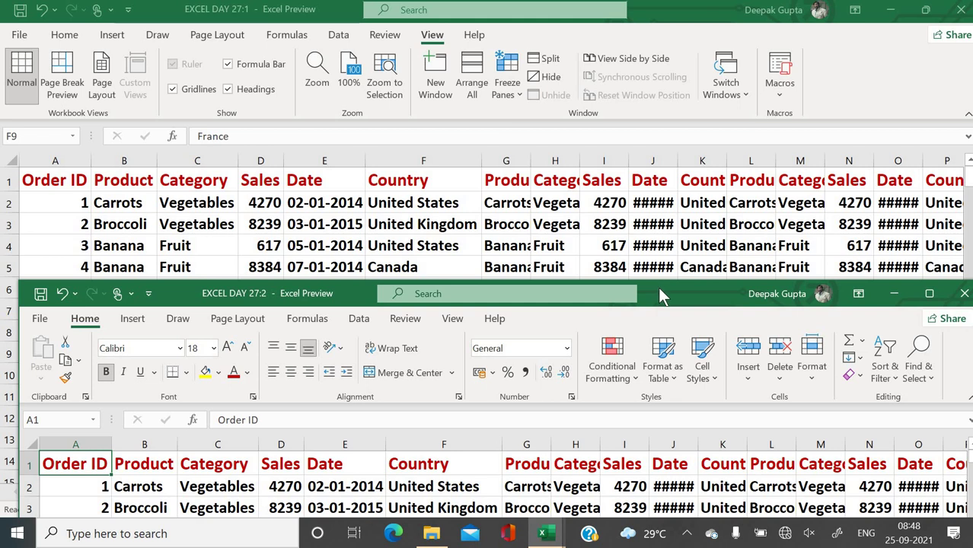
pyautogui.doubleClick(658, 286)
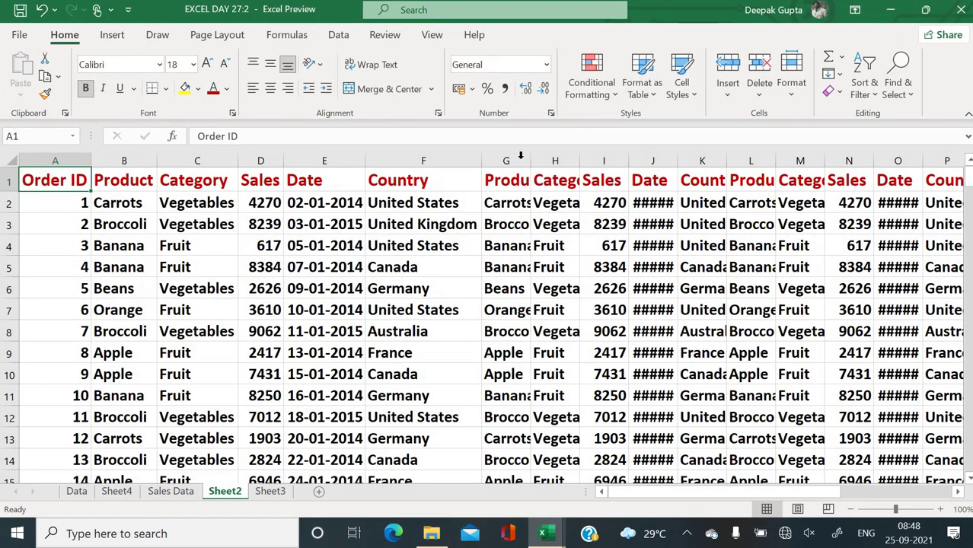
# - Hide both windows of the EXCEL DAY 27 workbook
pyautogui.click(432, 35)
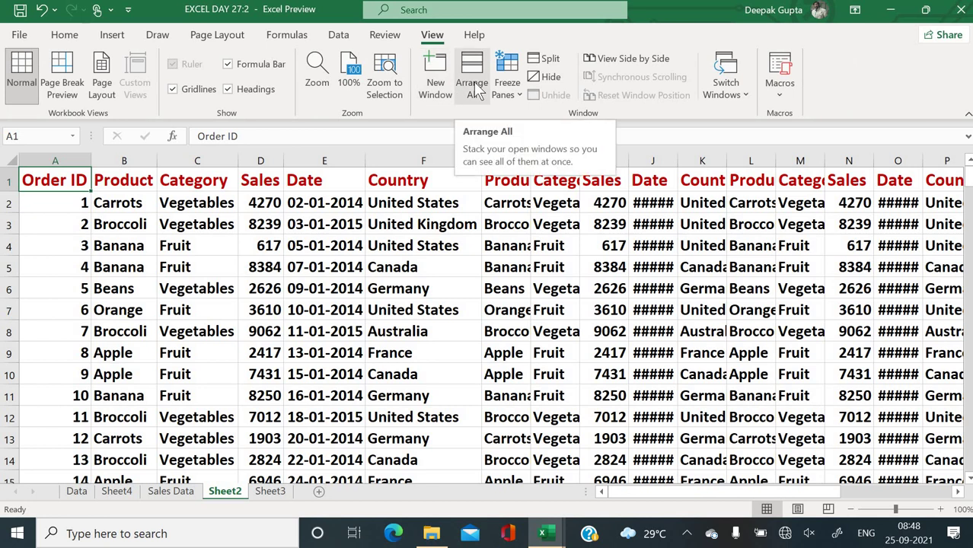
pyautogui.click(547, 79)
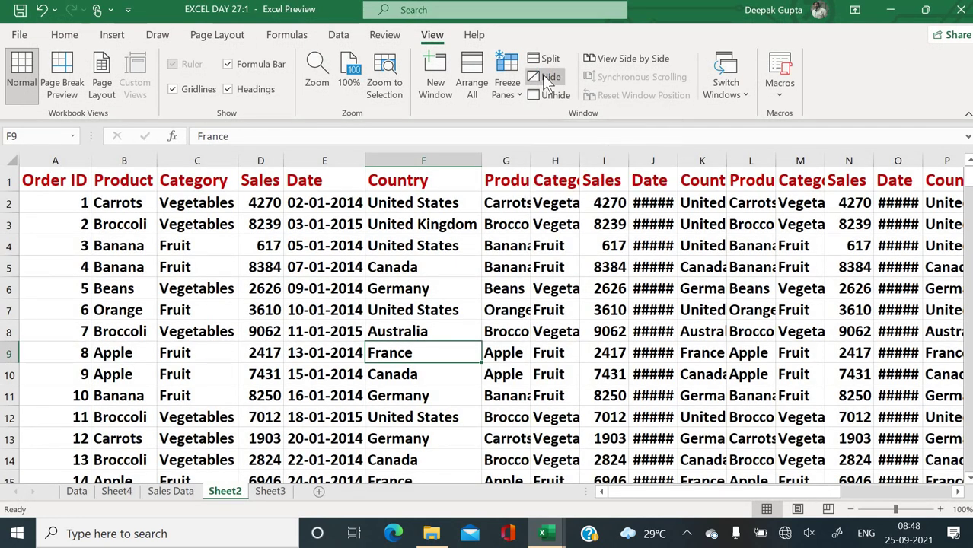
pyautogui.click(547, 80)
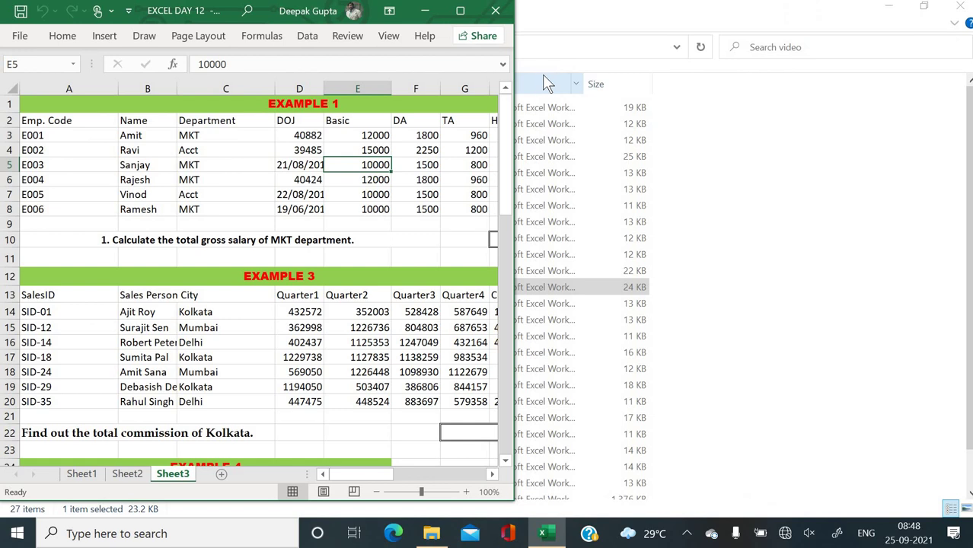
# - Minimize the EXCEL DAY 12 window, bring it back and maximize it
pyautogui.click(424, 15)
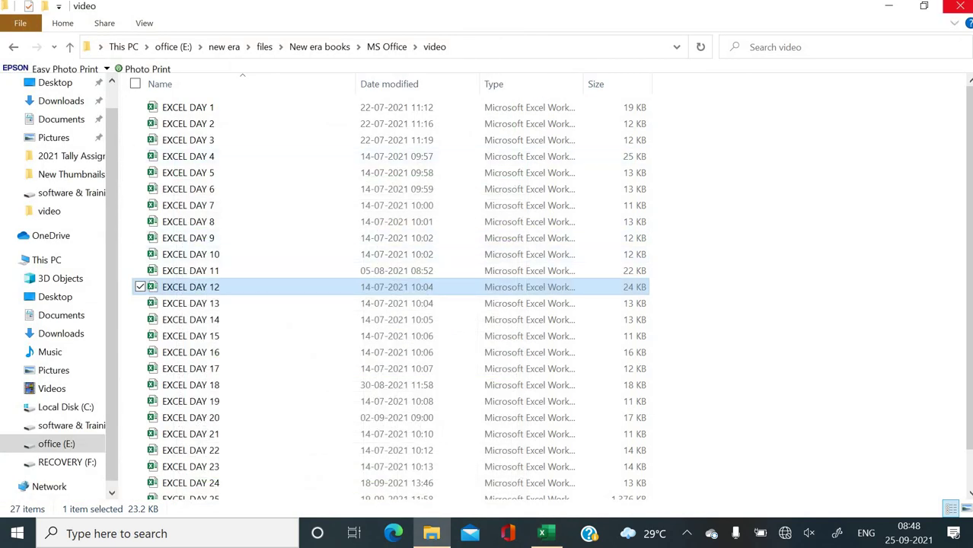
pyautogui.click(545, 534)
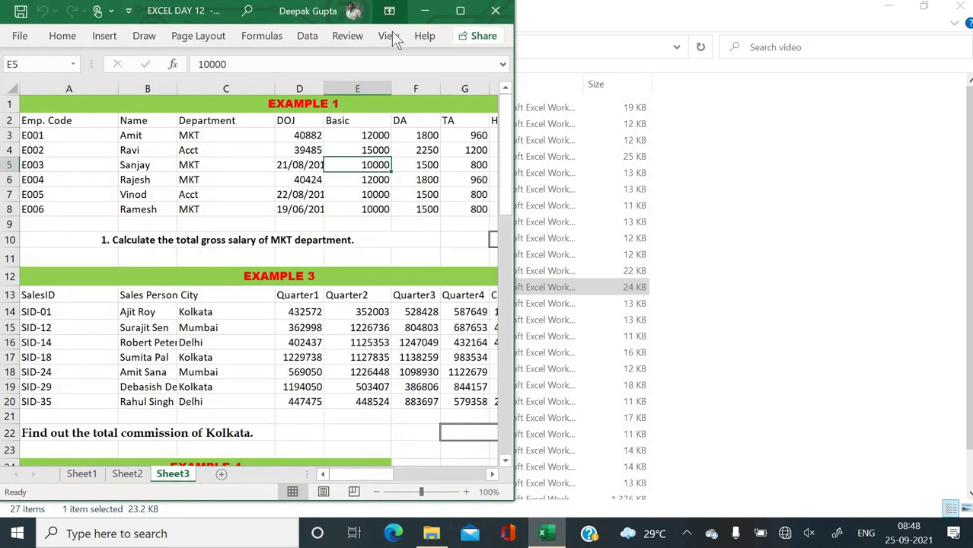
pyautogui.click(388, 35)
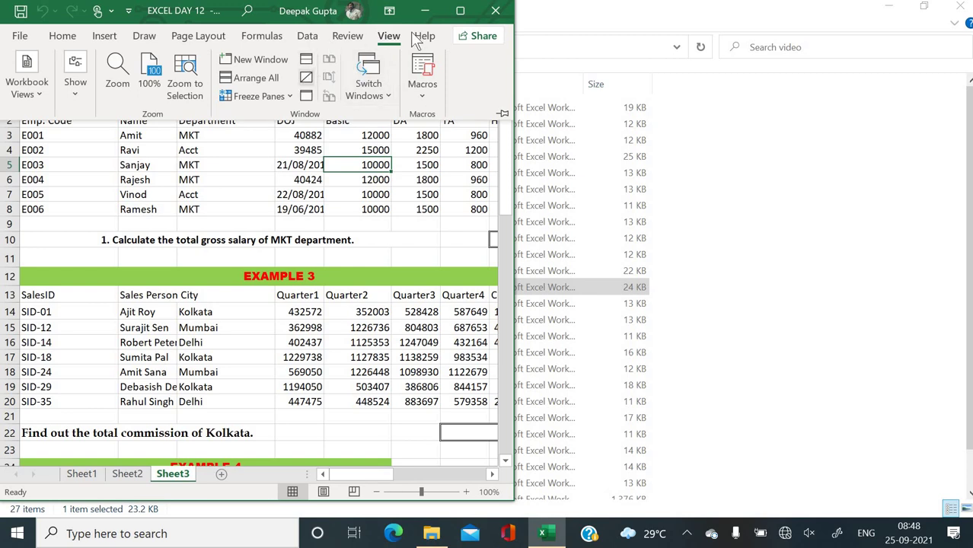
pyautogui.click(463, 12)
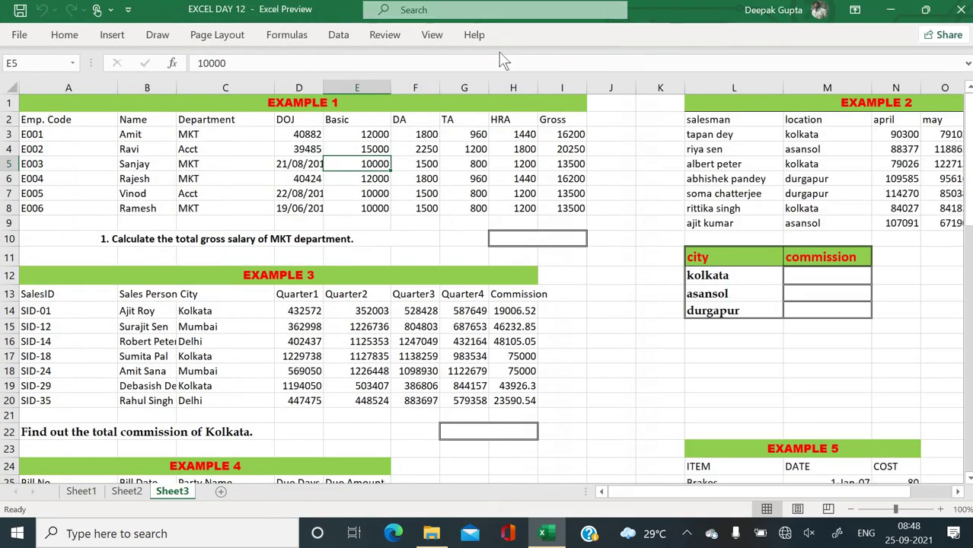
# - Unhide the EXCEL DAY 27:2 workbook window and maximize it
pyautogui.click(432, 36)
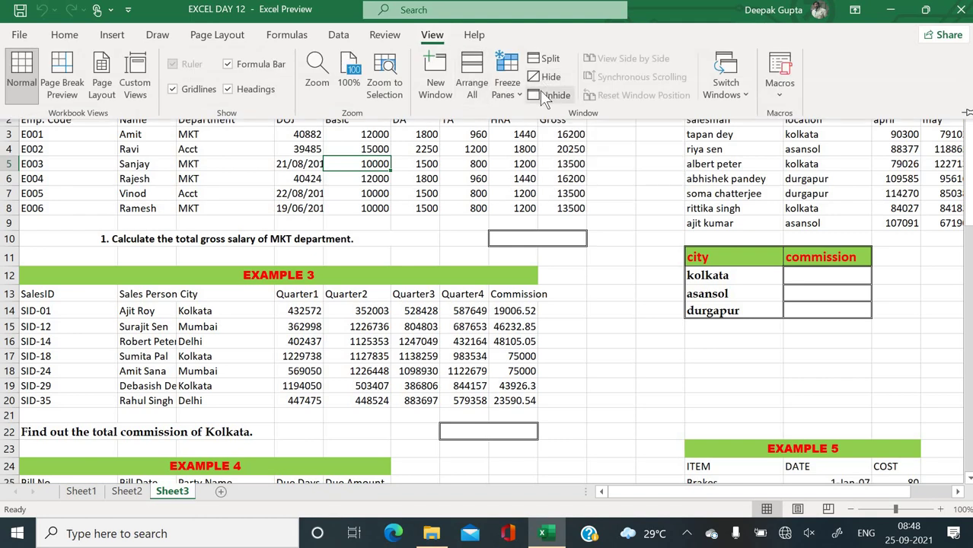
pyautogui.click(543, 93)
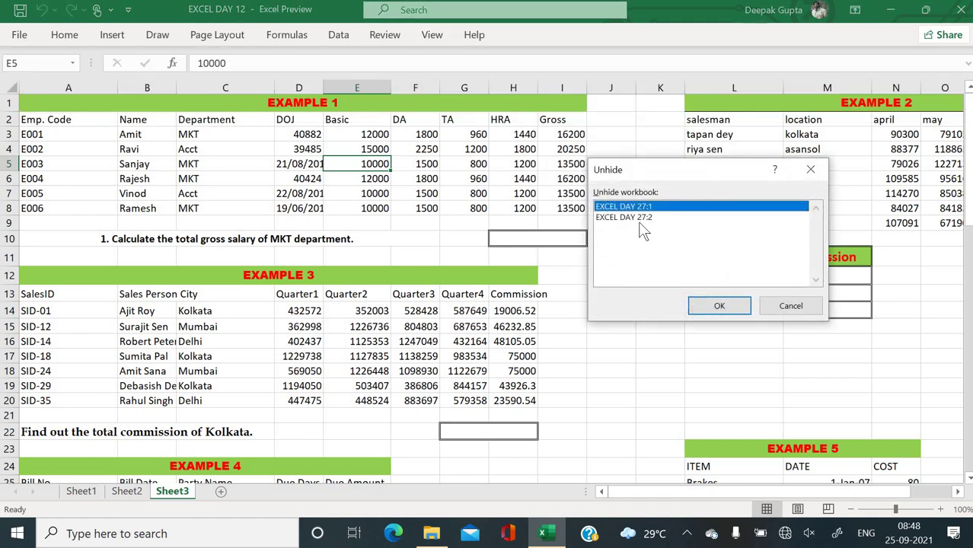
pyautogui.click(635, 218)
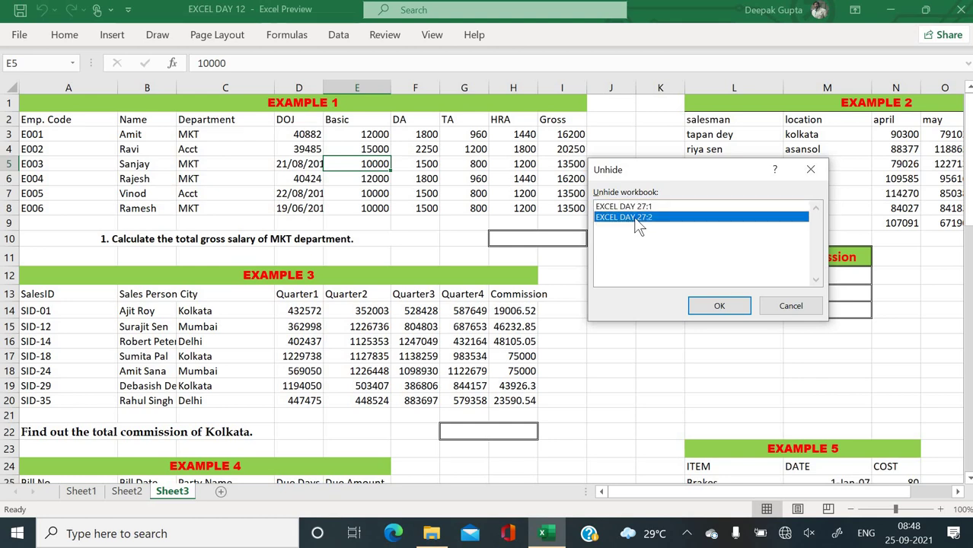
pyautogui.click(720, 306)
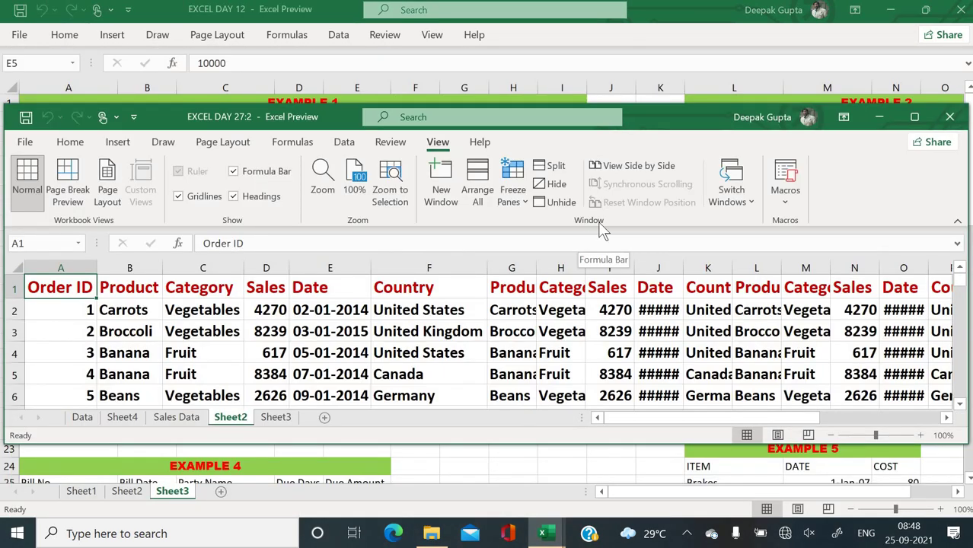
pyautogui.click(915, 116)
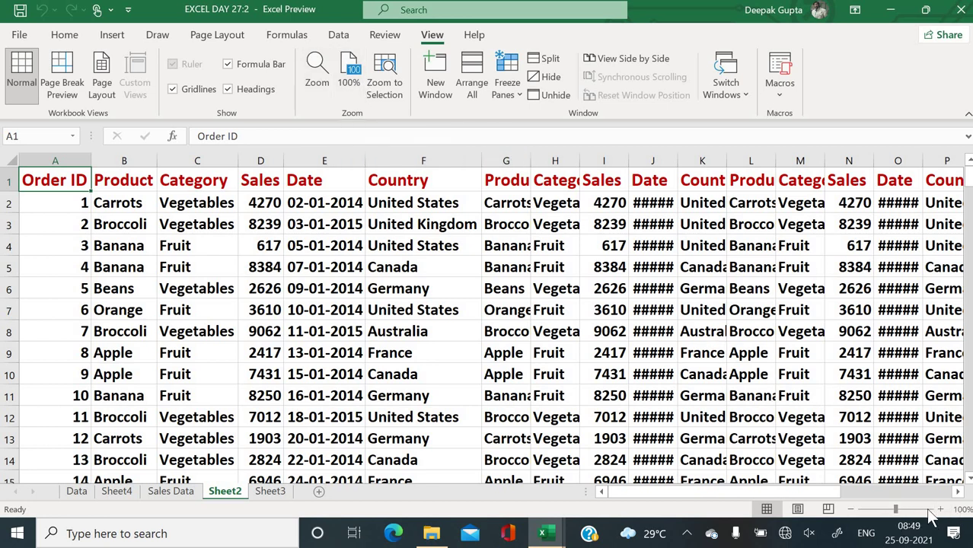
# - Set the Sheet2 zoom magnification to 75%
pyautogui.click(328, 86)
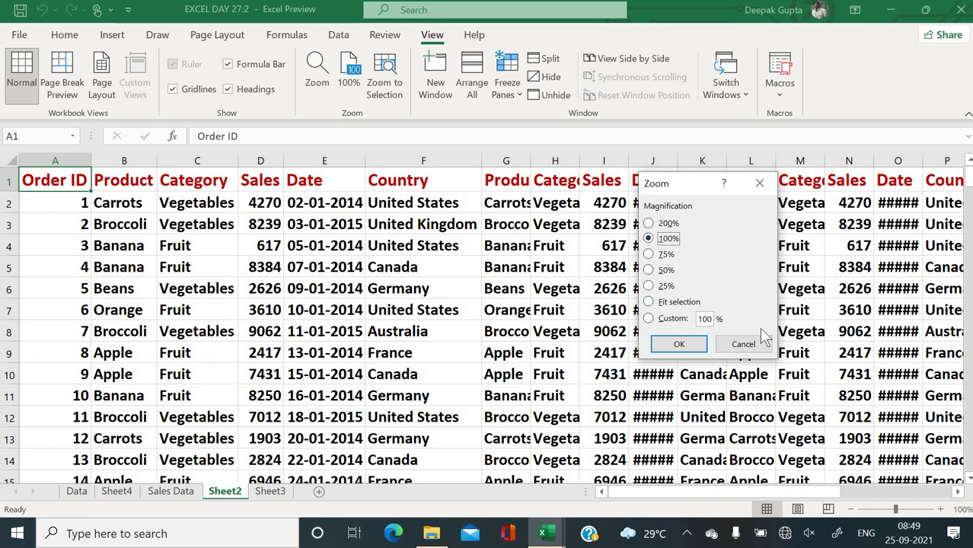
pyautogui.click(661, 256)
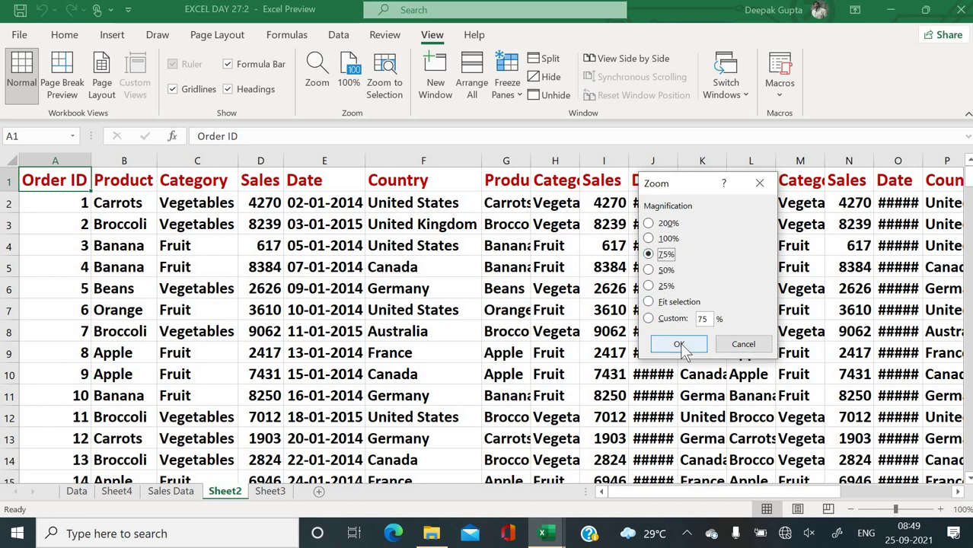
pyautogui.click(680, 344)
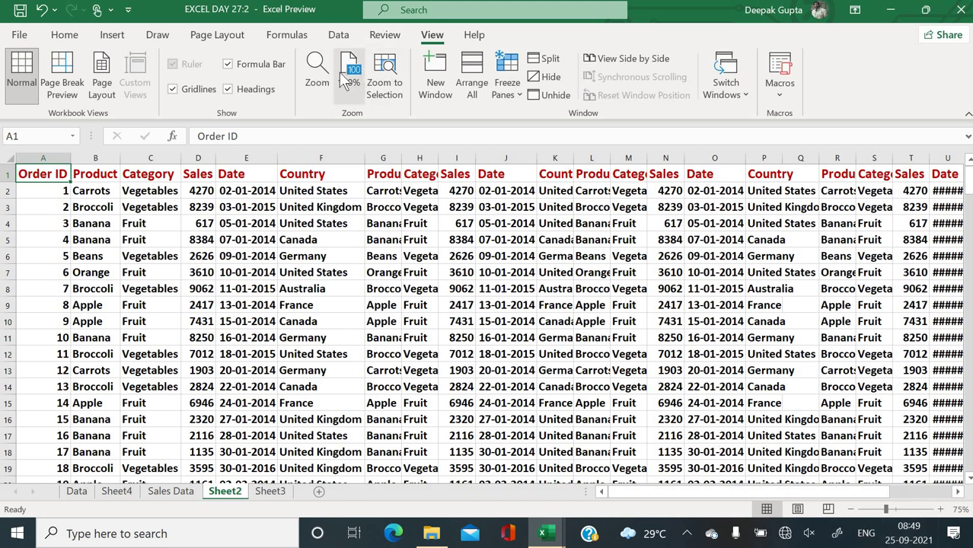
# - Zoom Sheet2 to fit the selected cell A1 and the range E6:G10 in turn, restoring 100% after each
pyautogui.click(379, 73)
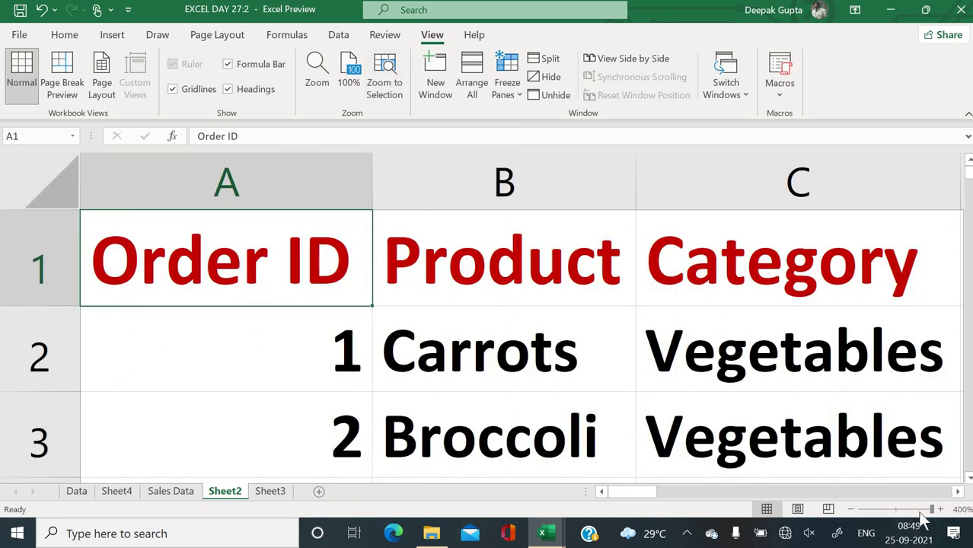
pyautogui.moveTo(937, 512); pyautogui.dragTo(897, 513)
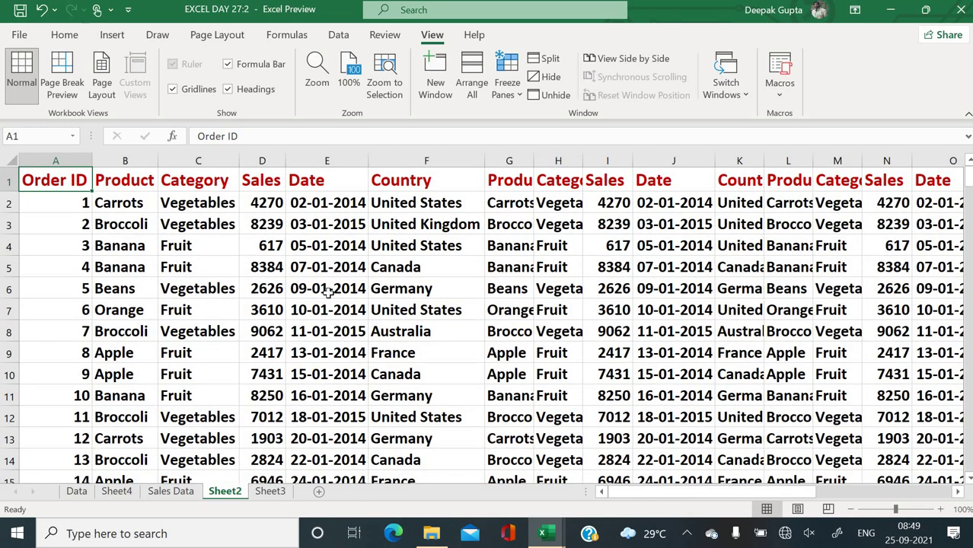
pyautogui.moveTo(328, 291); pyautogui.dragTo(530, 377)
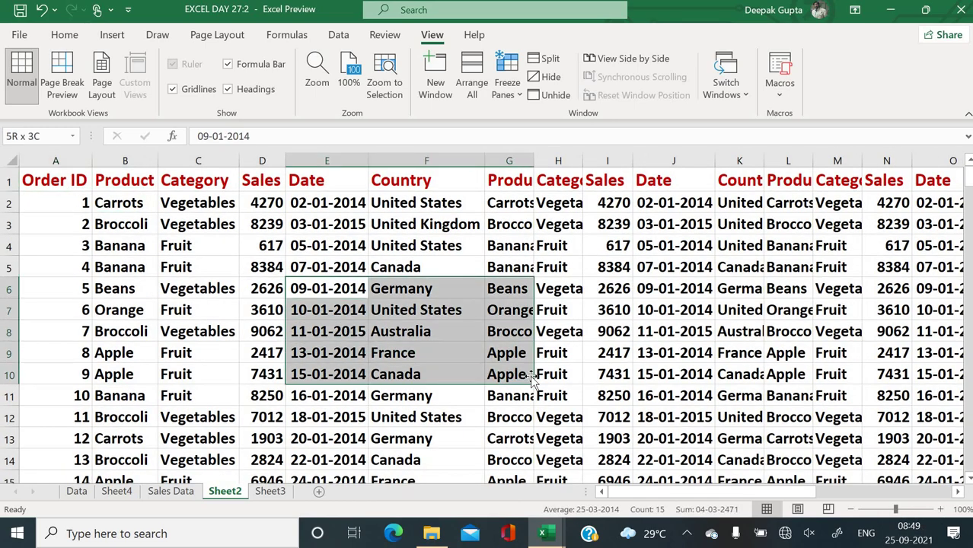
pyautogui.click(381, 67)
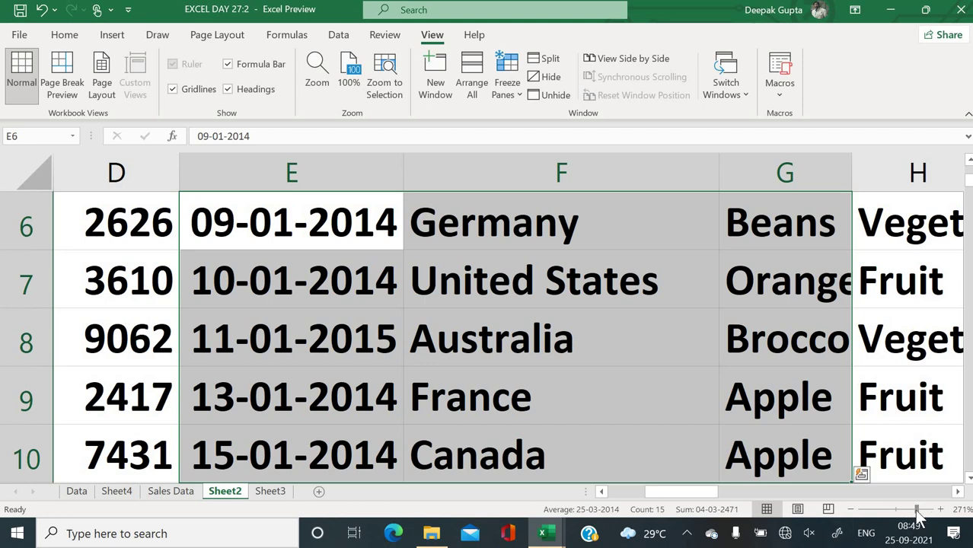
pyautogui.moveTo(917, 509); pyautogui.dragTo(896, 510)
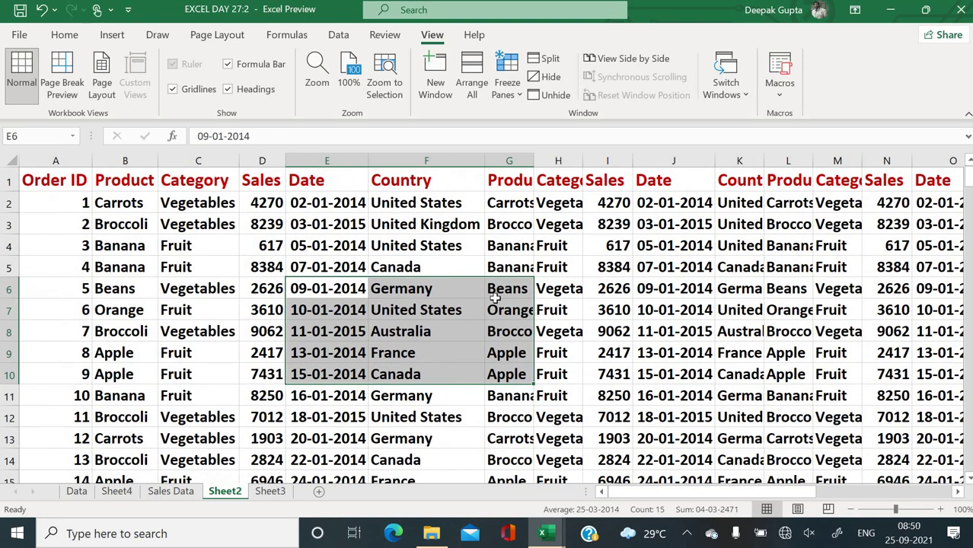
pyautogui.click(495, 294)
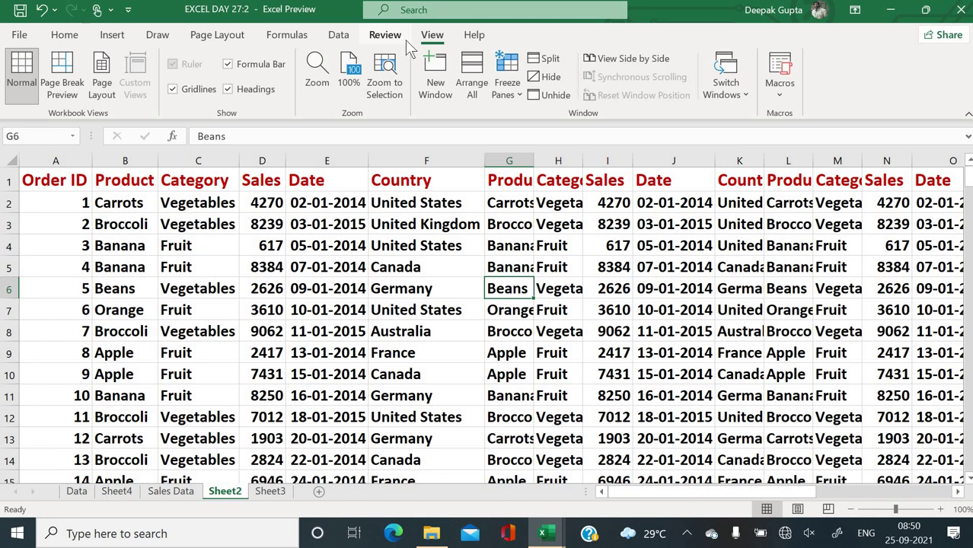
pyautogui.click(408, 229)
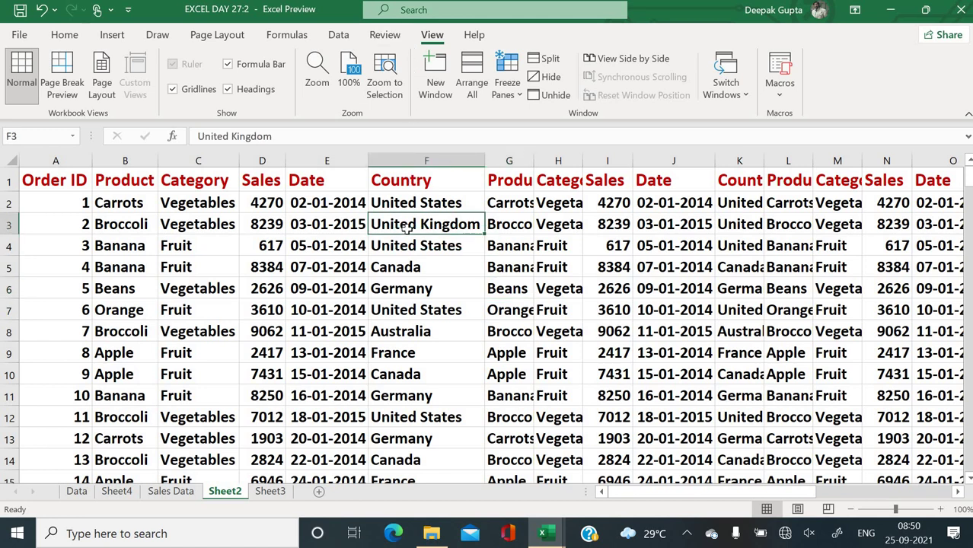
pyautogui.click(287, 209)
pyautogui.click(155, 238)
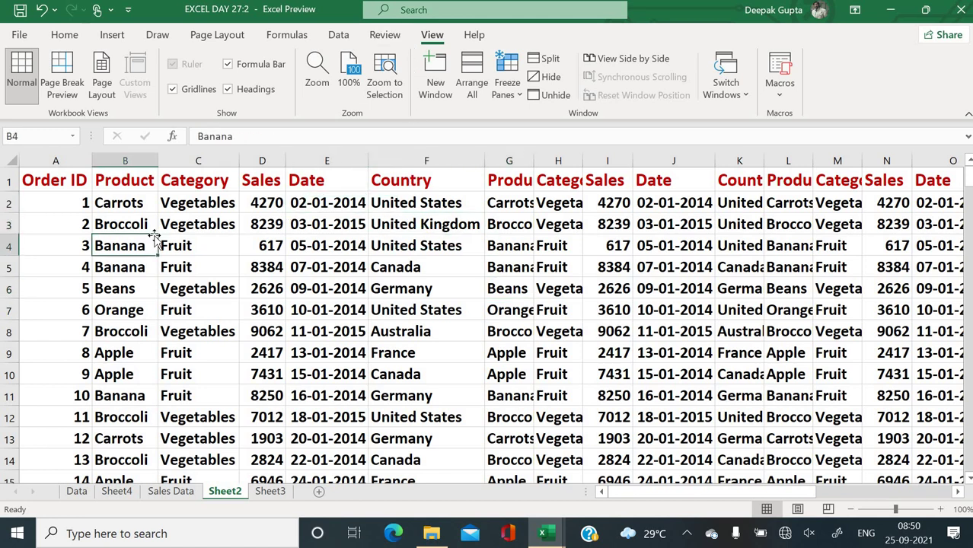